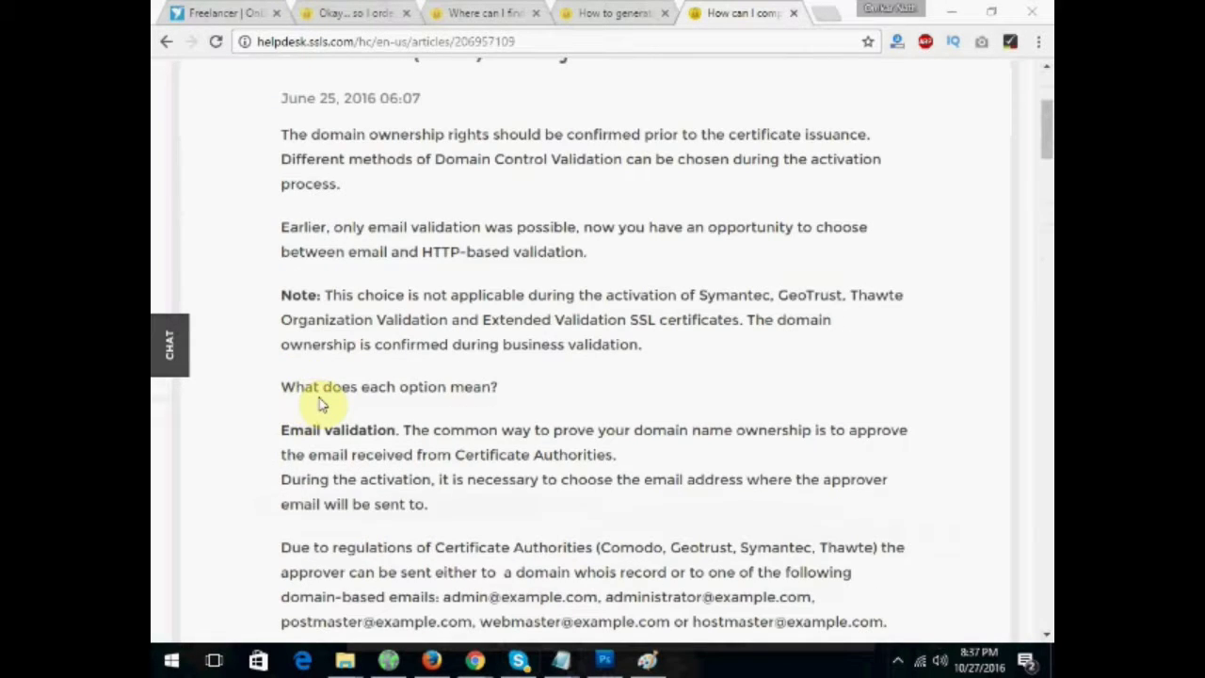
# - Read through the domain control validation article from top to bottom
pyautogui.scroll(-1, 318, 400)
pyautogui.scroll(1, 318, 403)
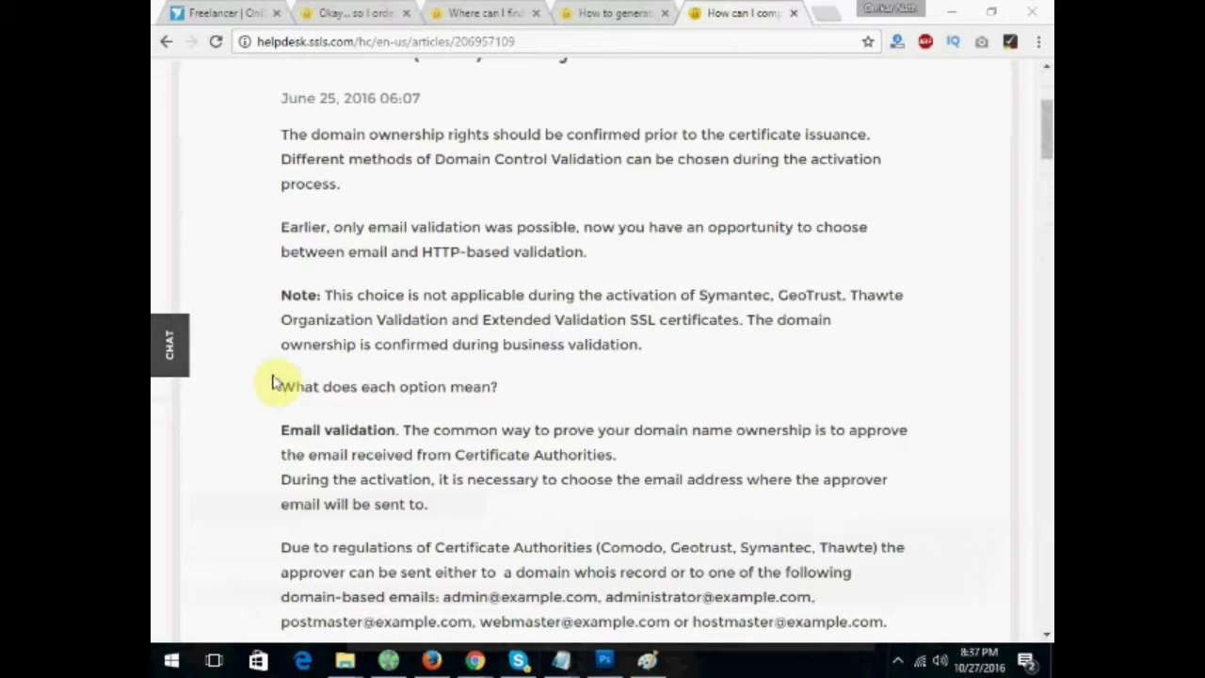
pyautogui.scroll(3, 287, 318)
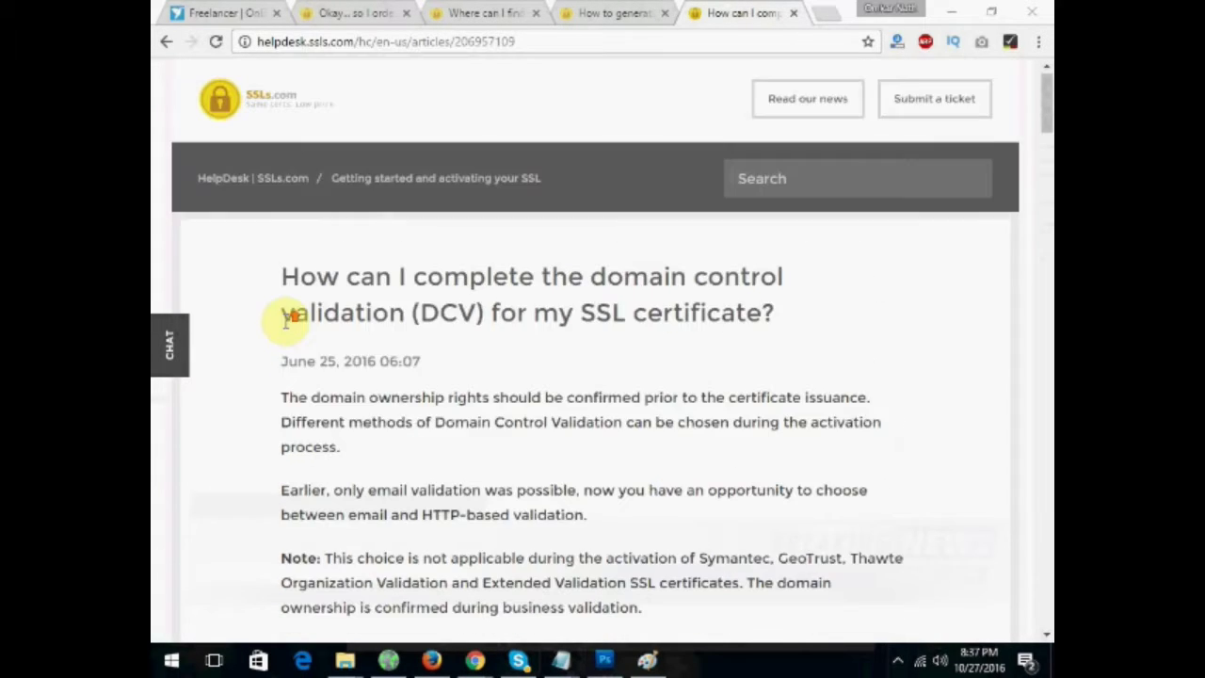
pyautogui.scroll(-3, 297, 315)
pyautogui.scroll(2, 287, 320)
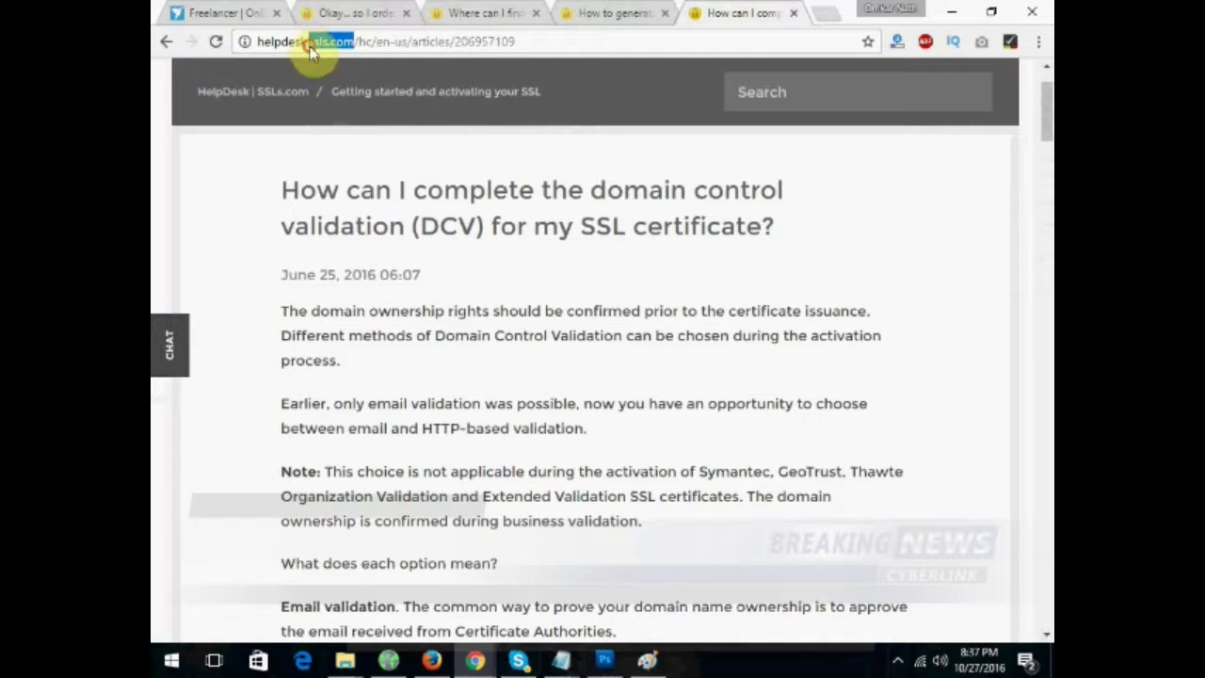
pyautogui.click(279, 198)
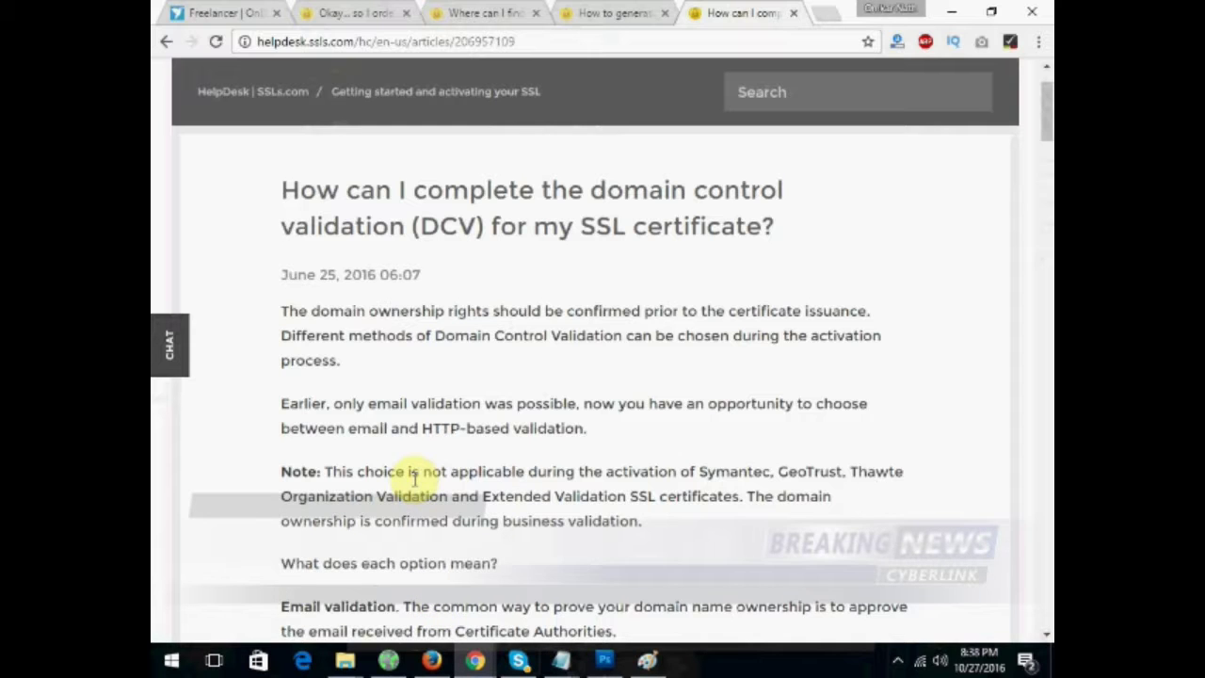
pyautogui.scroll(-8, 414, 478)
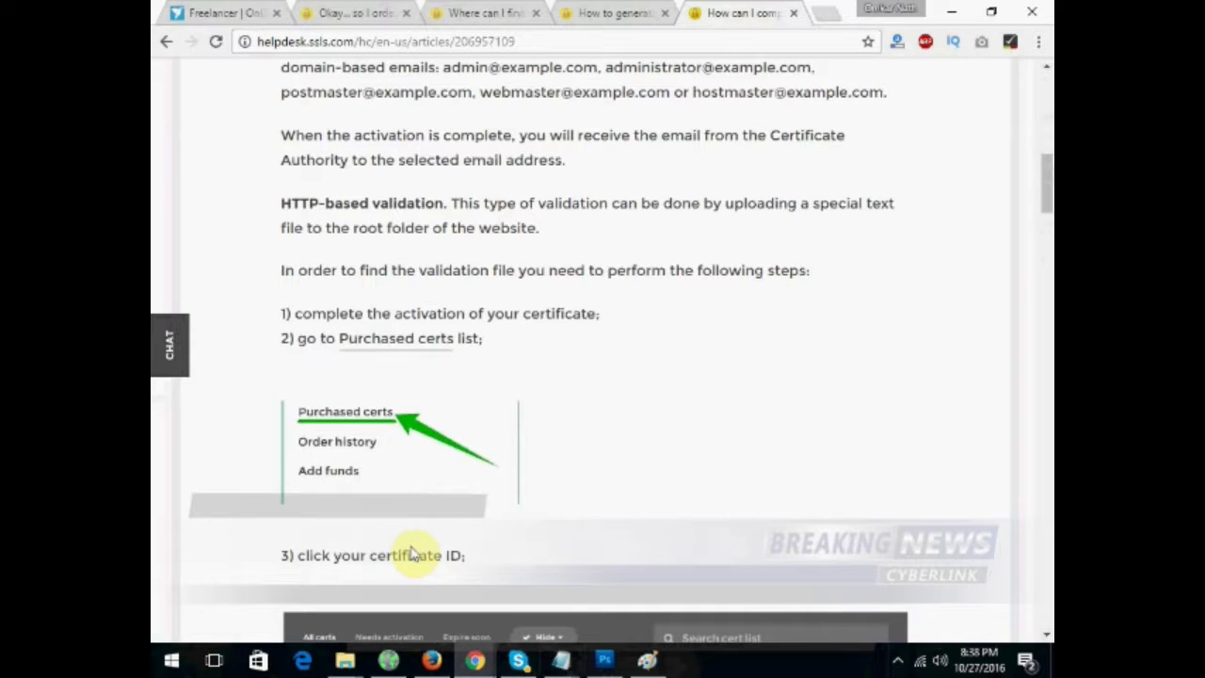
pyautogui.scroll(5, 412, 548)
pyautogui.scroll(-9, 412, 551)
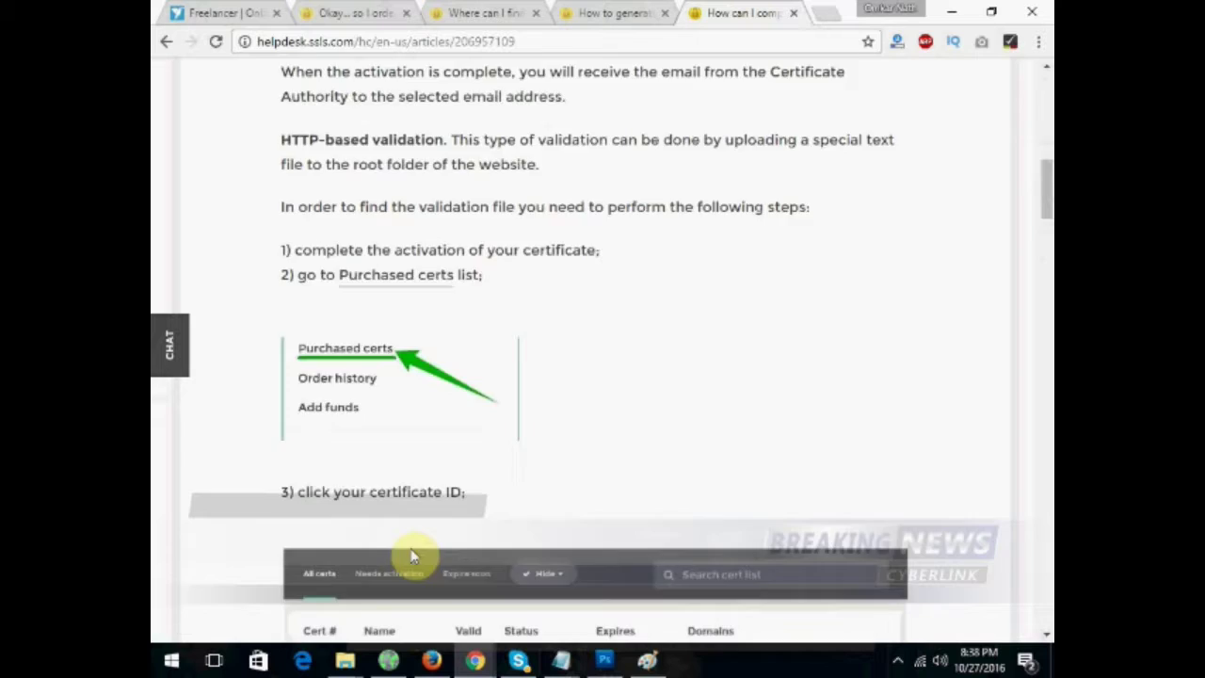
pyautogui.scroll(-3, 412, 555)
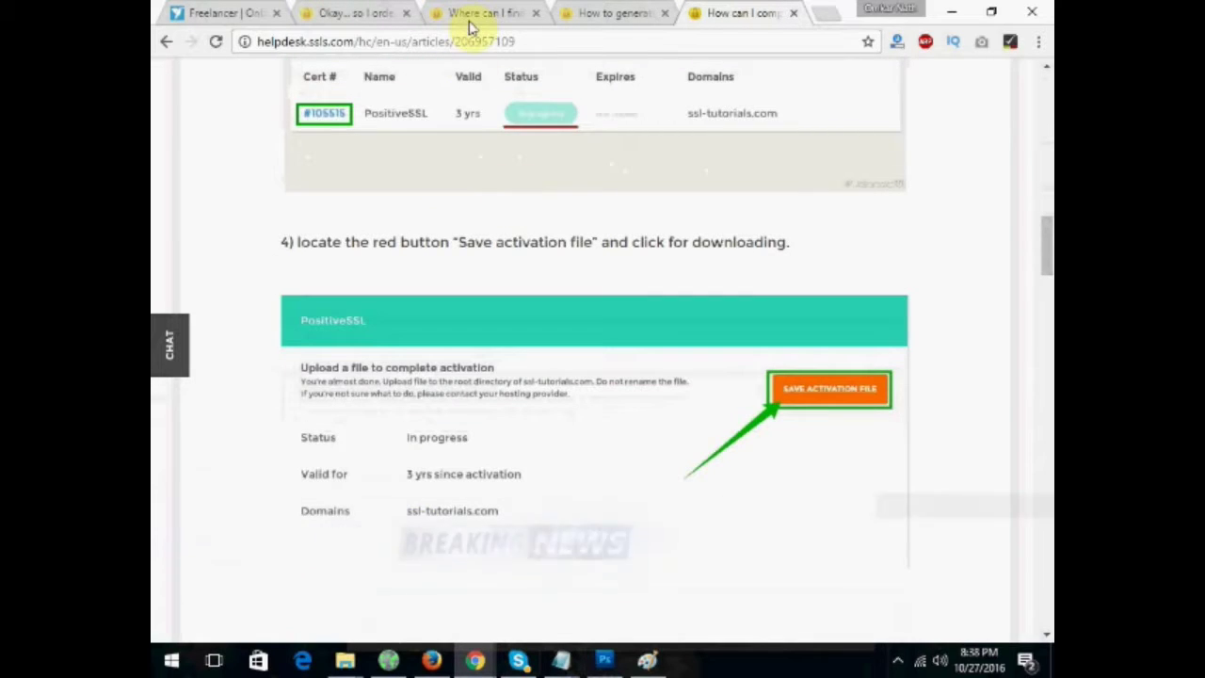
pyautogui.scroll(-10, 467, 310)
pyautogui.scroll(-6, 465, 309)
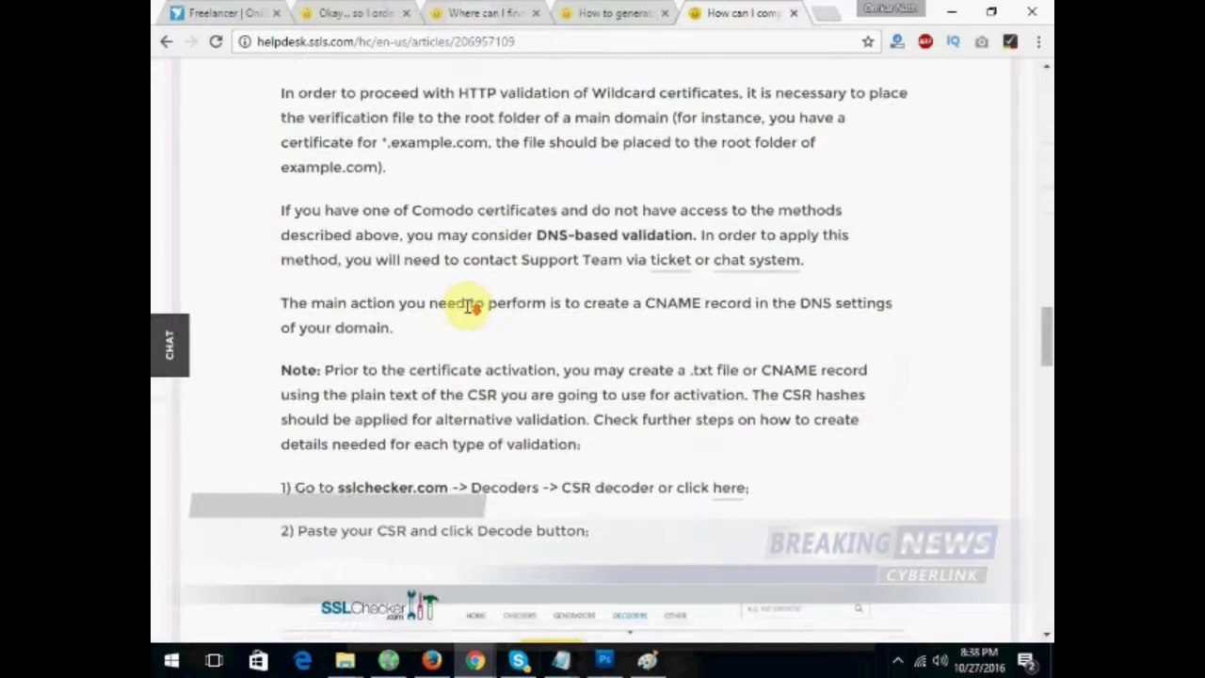
pyautogui.scroll(4, 466, 306)
# - Skim the CSR instructions, cPanel CSR generation and domain control validation articles
pyautogui.click(475, 10)
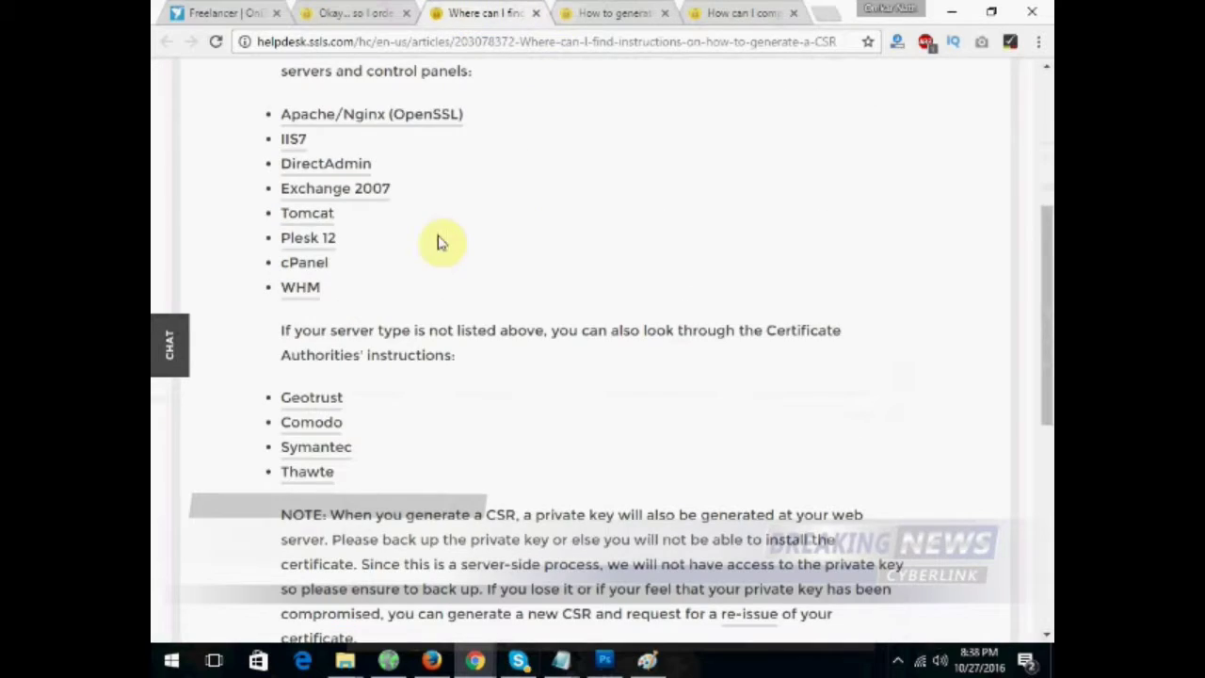
pyautogui.click(595, 7)
pyautogui.scroll(-10, 505, 304)
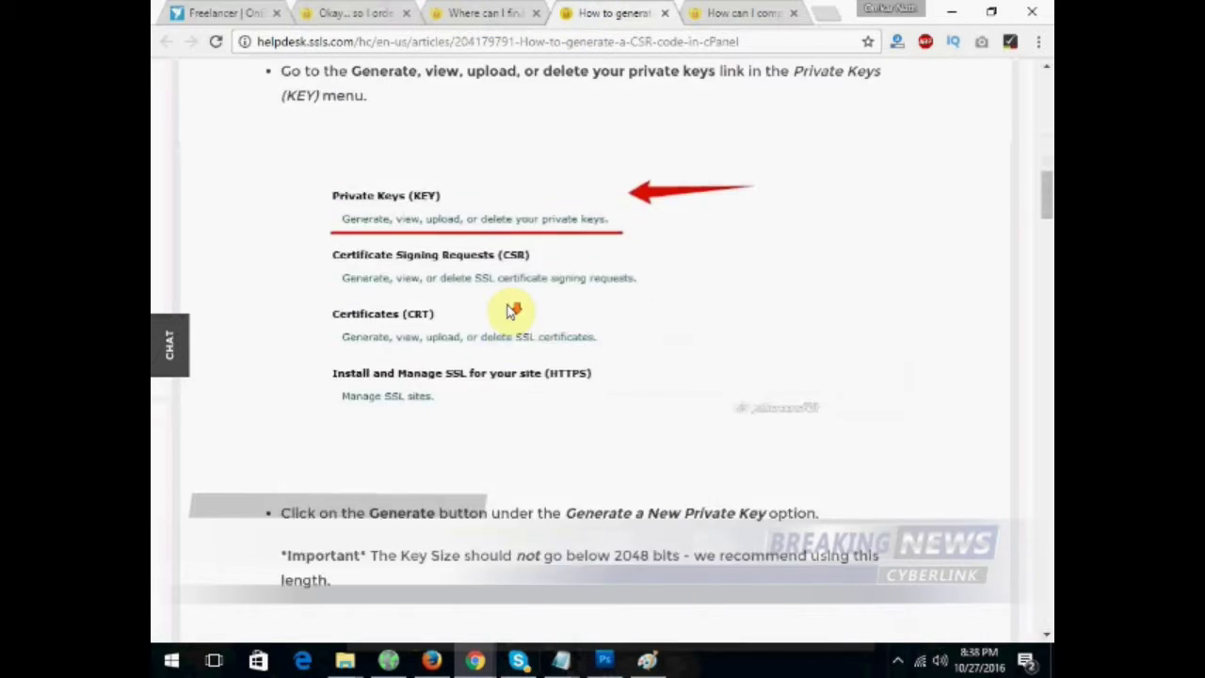
pyautogui.scroll(-6, 509, 311)
pyautogui.click(744, 12)
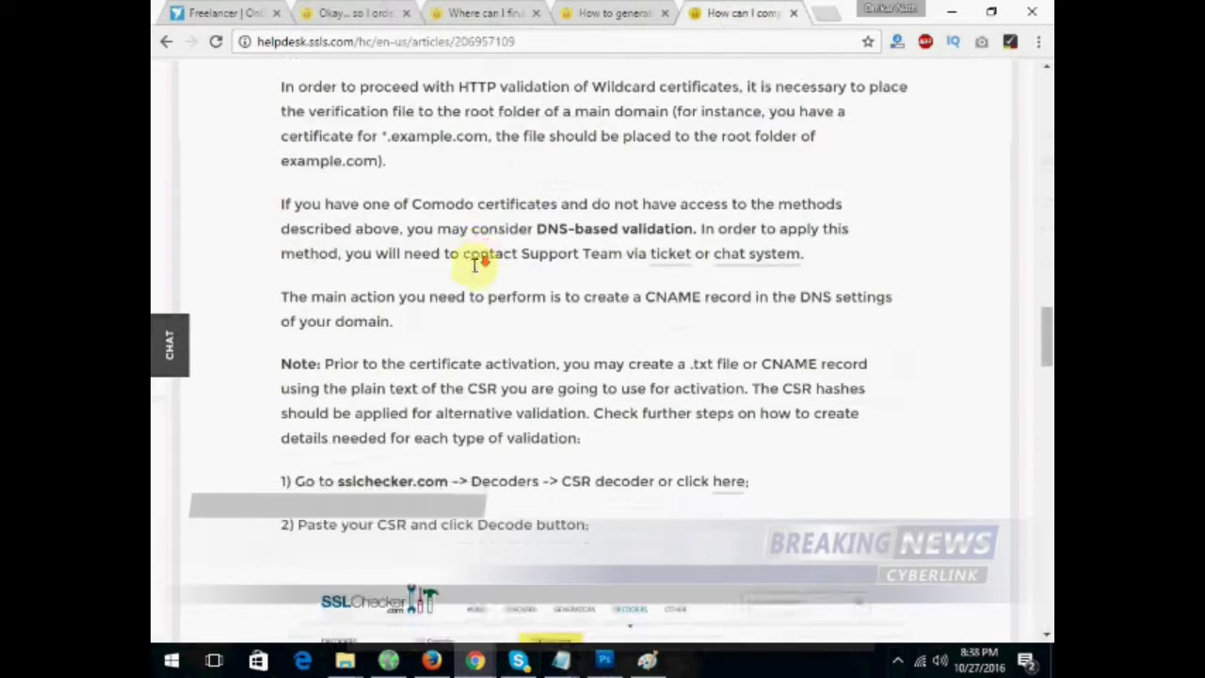
pyautogui.scroll(-8, 470, 268)
pyautogui.scroll(-14, 475, 282)
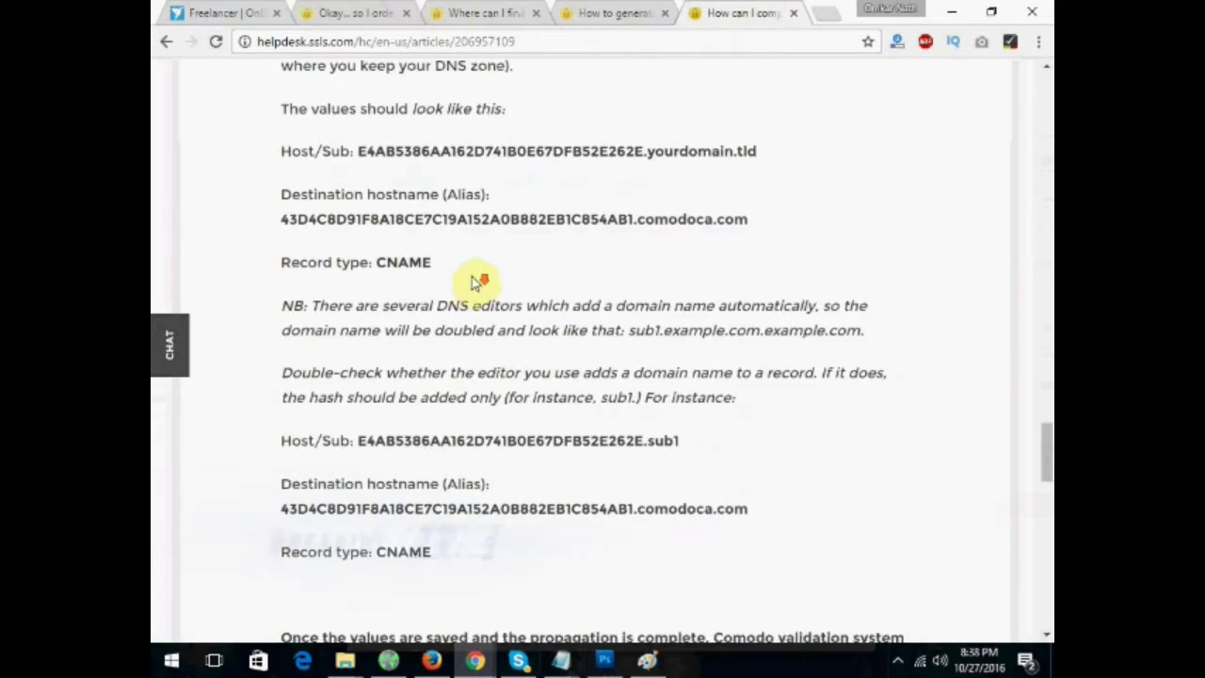
pyautogui.scroll(-4, 468, 279)
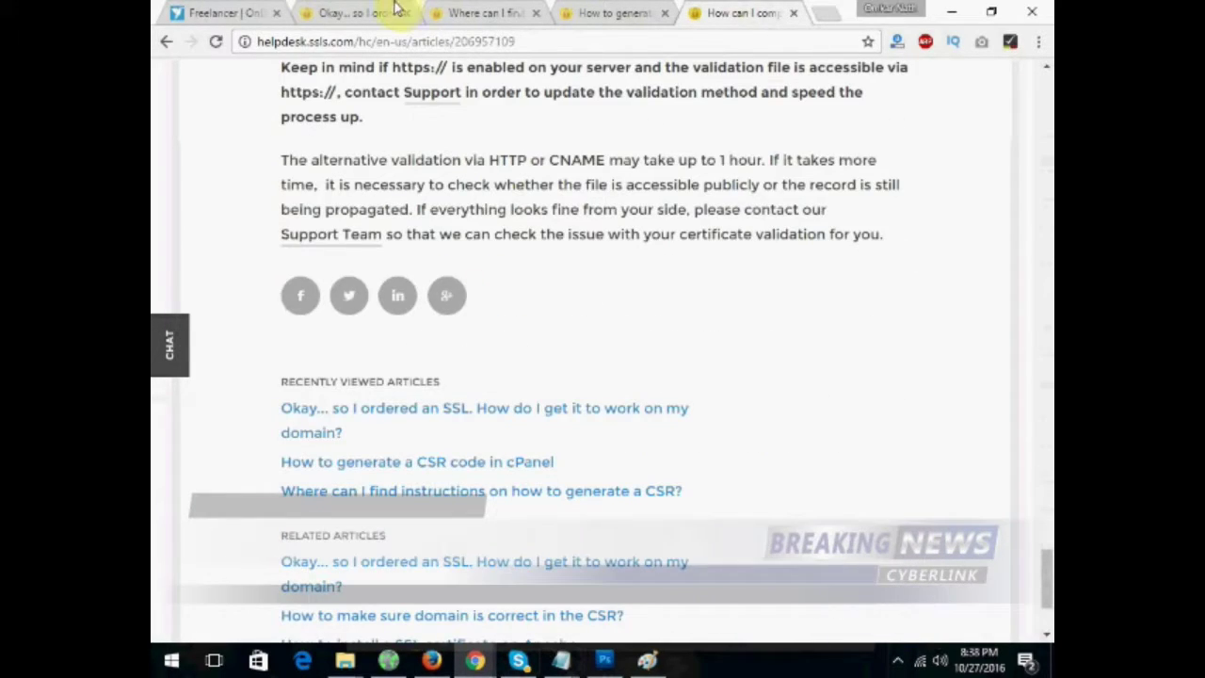
# - In the CSR instructions article, highlight the certificate authorities Comodo, Symantec and Thawte
pyautogui.click(468, 14)
pyautogui.scroll(-6, 451, 221)
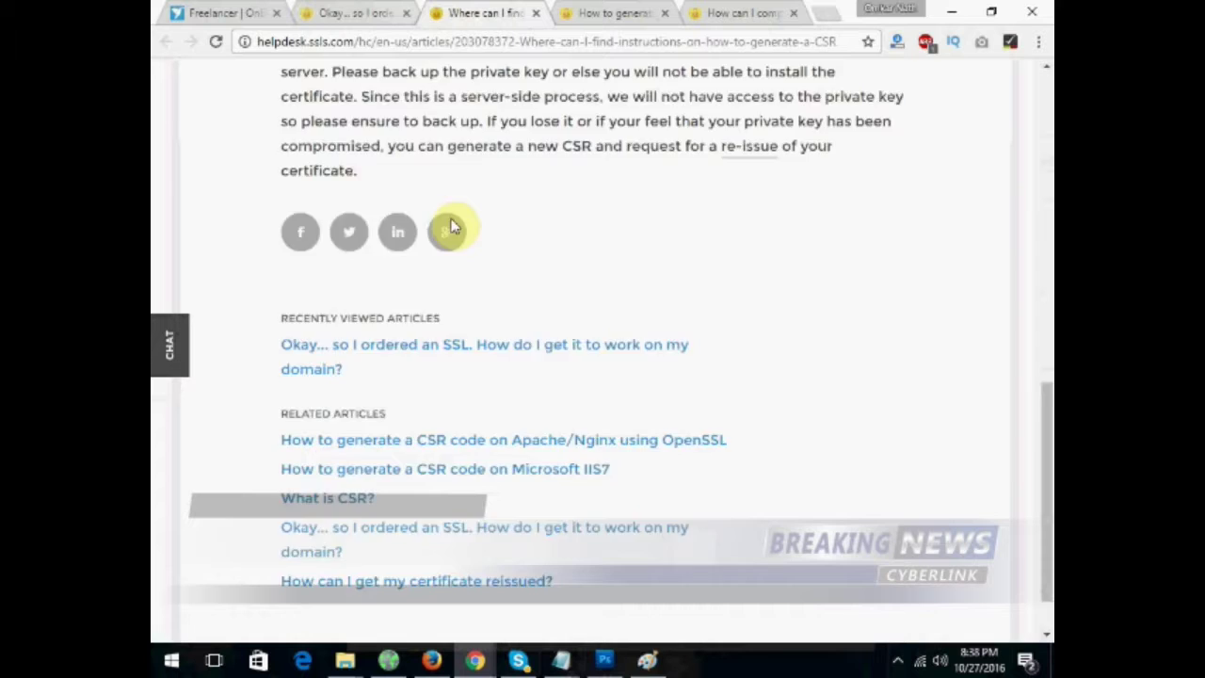
pyautogui.scroll(6, 454, 224)
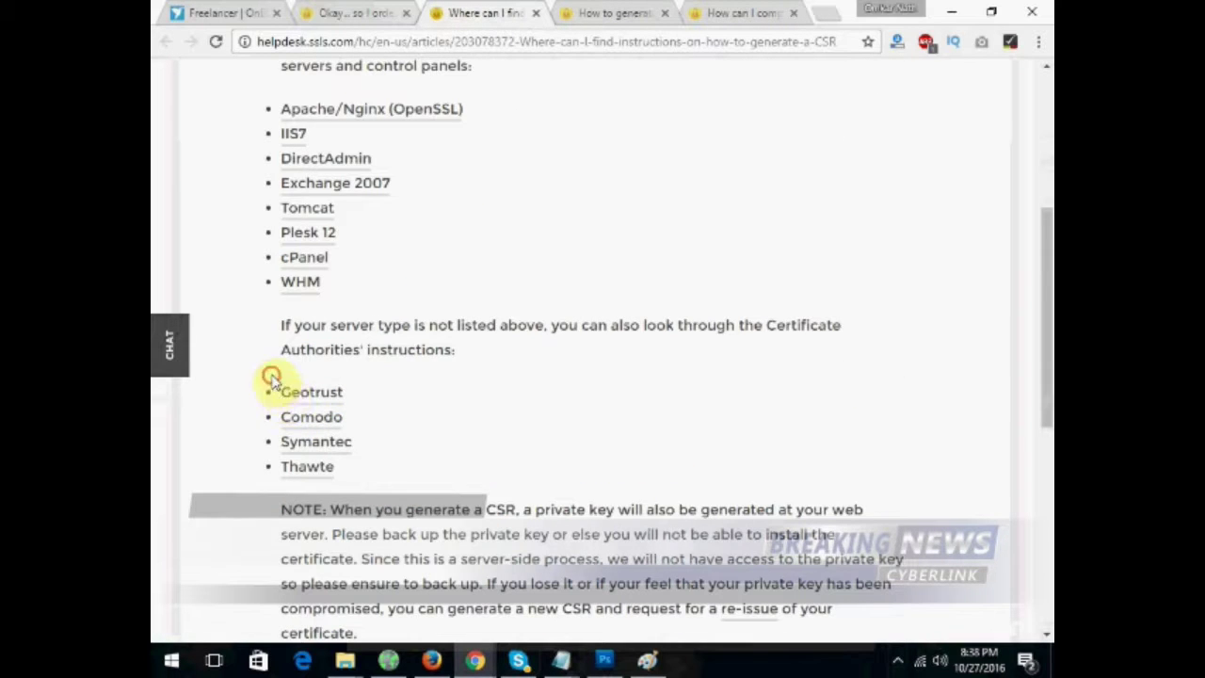
pyautogui.moveTo(271, 379); pyautogui.dragTo(350, 416)
pyautogui.click(428, 412)
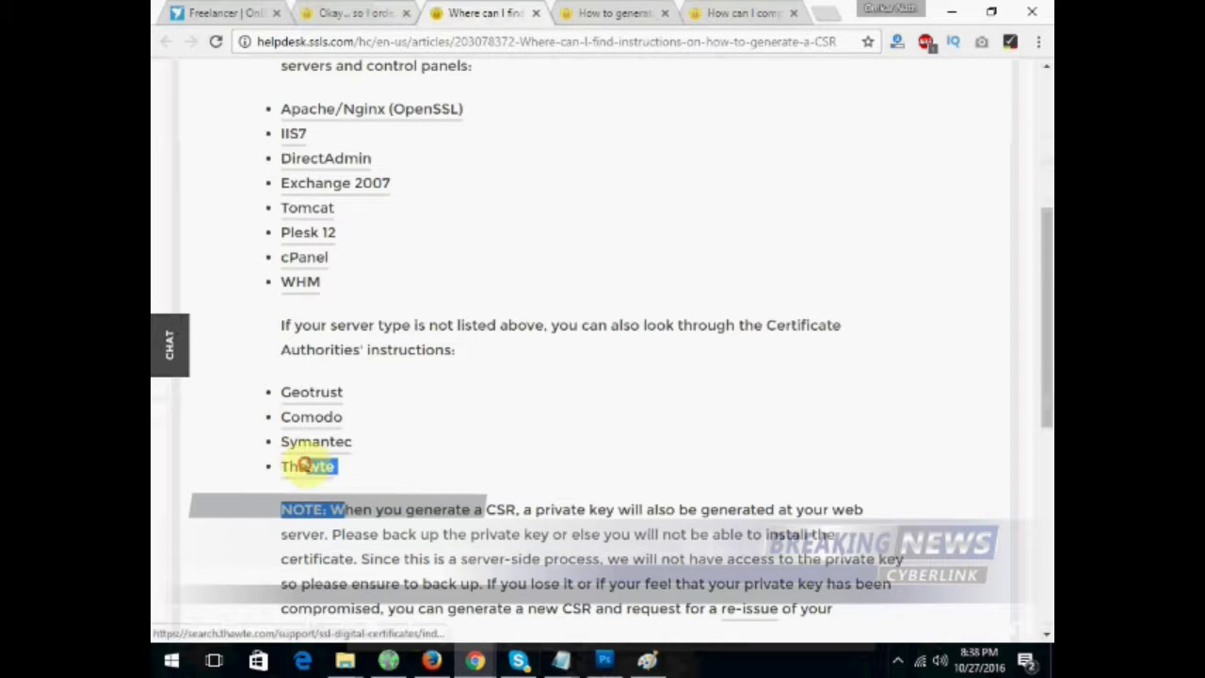
pyautogui.moveTo(335, 467); pyautogui.dragTo(279, 393)
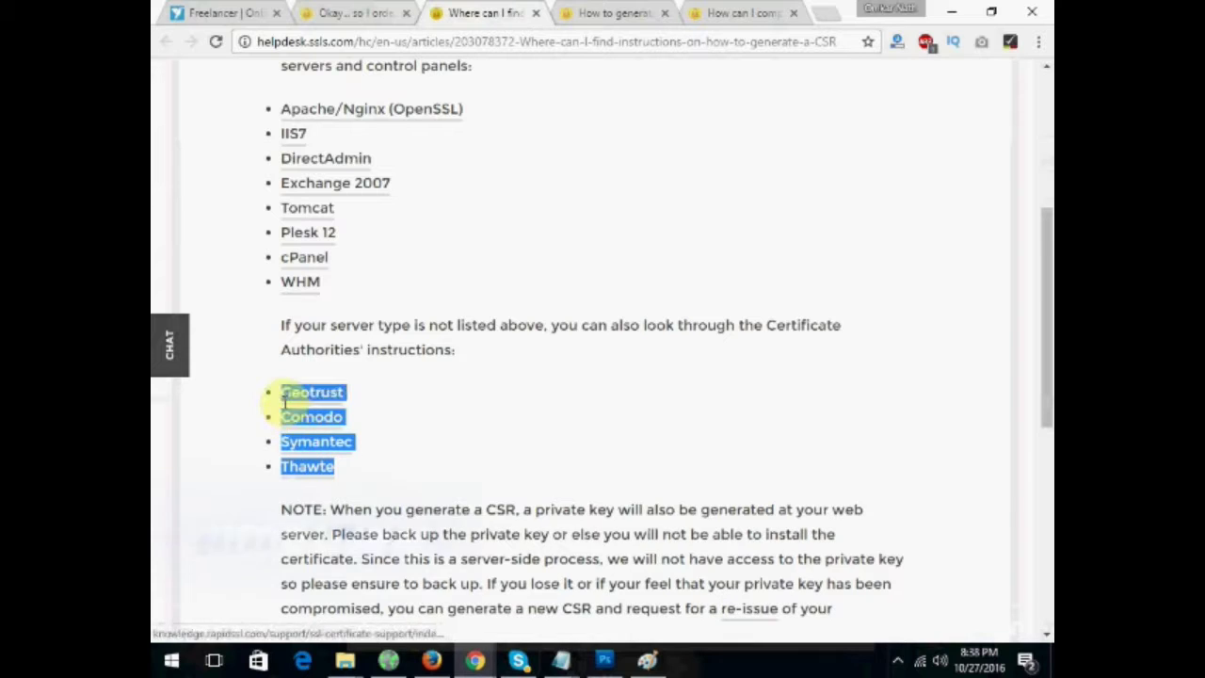
pyautogui.click(424, 386)
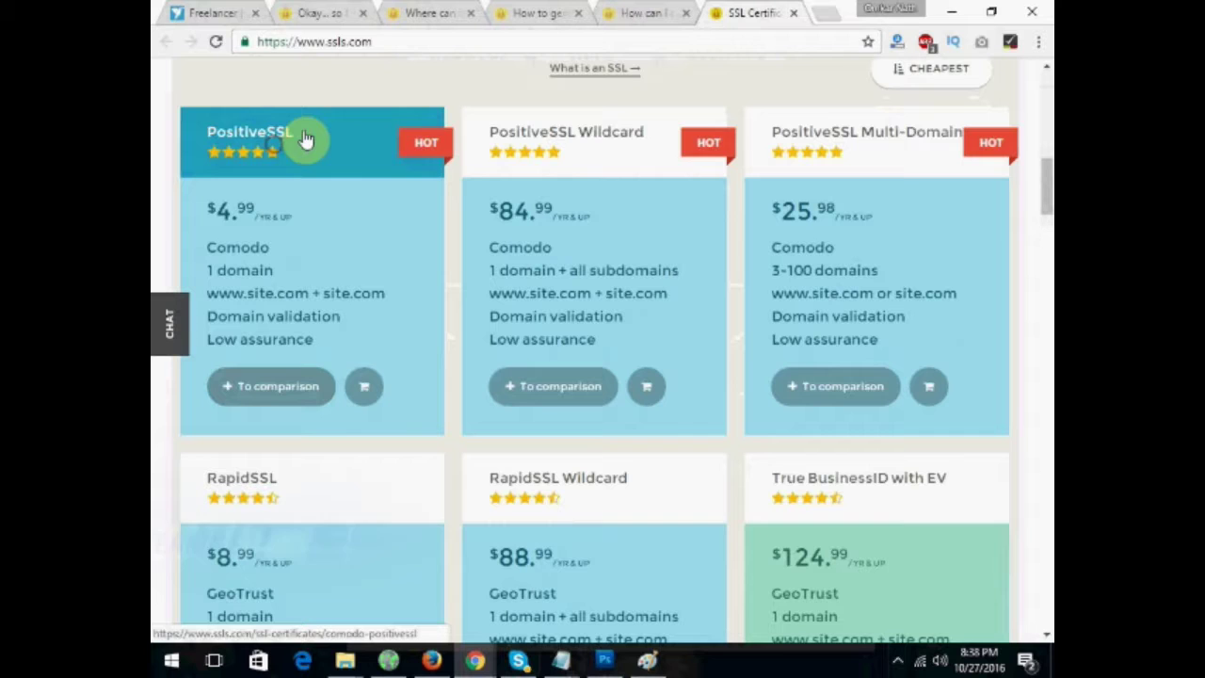
pyautogui.scroll(-3, 318, 473)
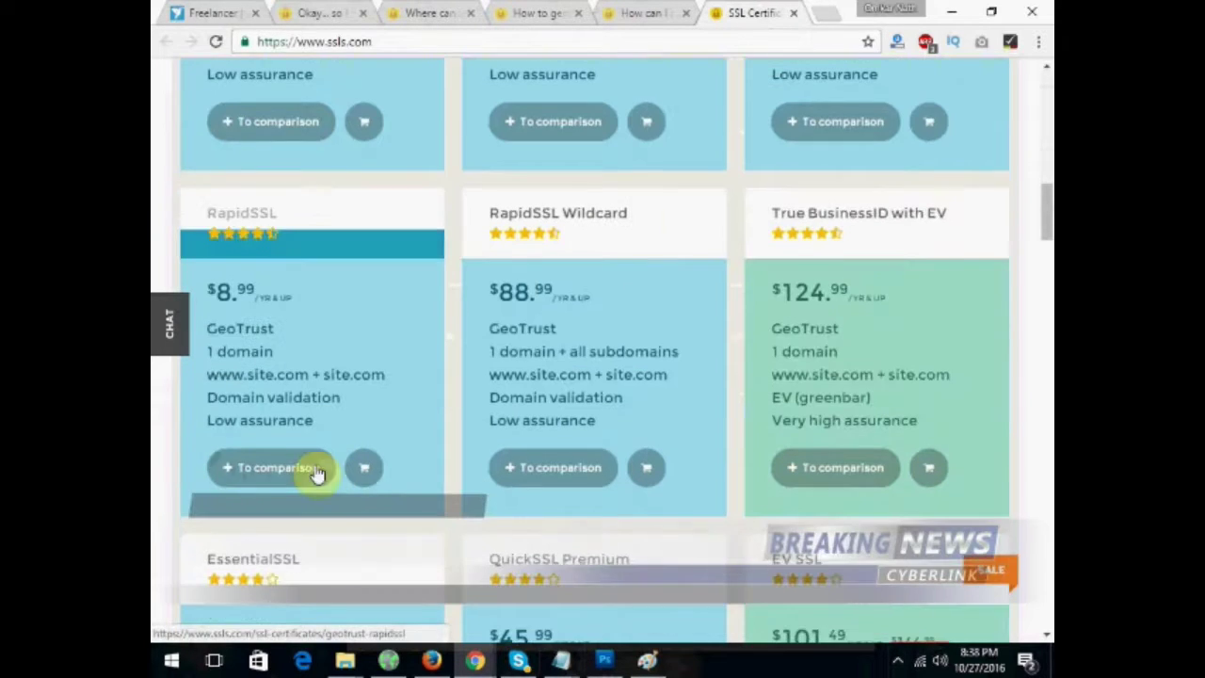
# - Look over the ssls.com certificate price cards, then return to the CSR instructions article
pyautogui.scroll(4, 310, 438)
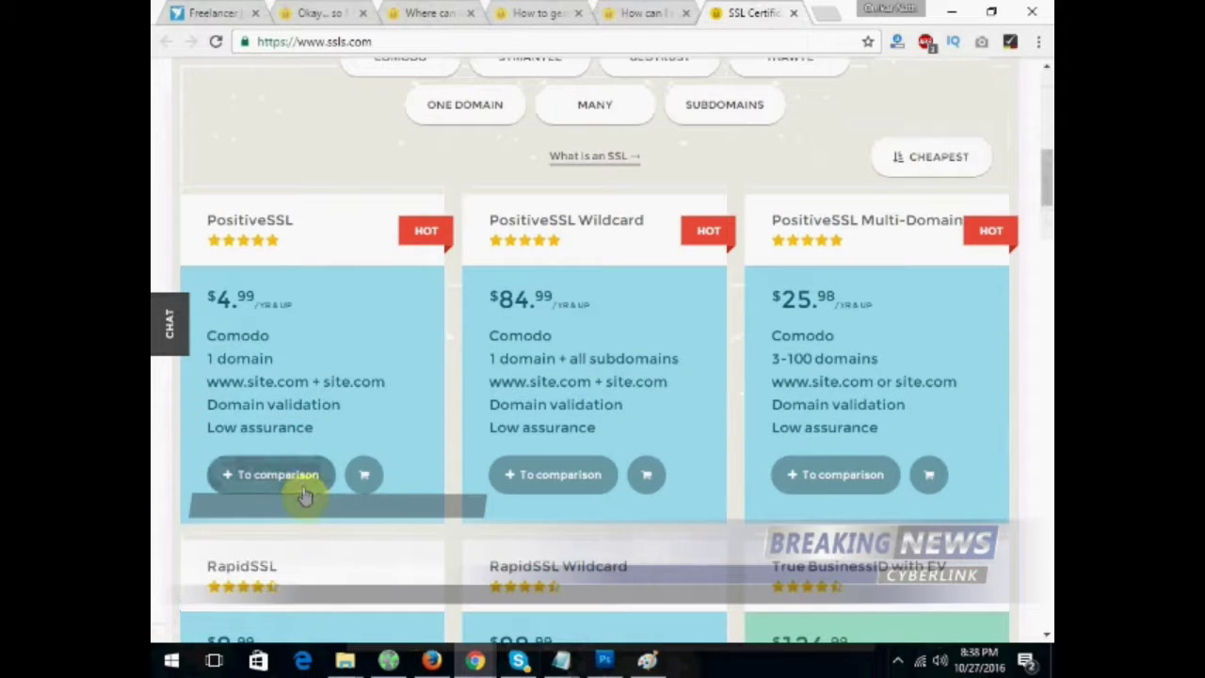
pyautogui.scroll(10, 277, 442)
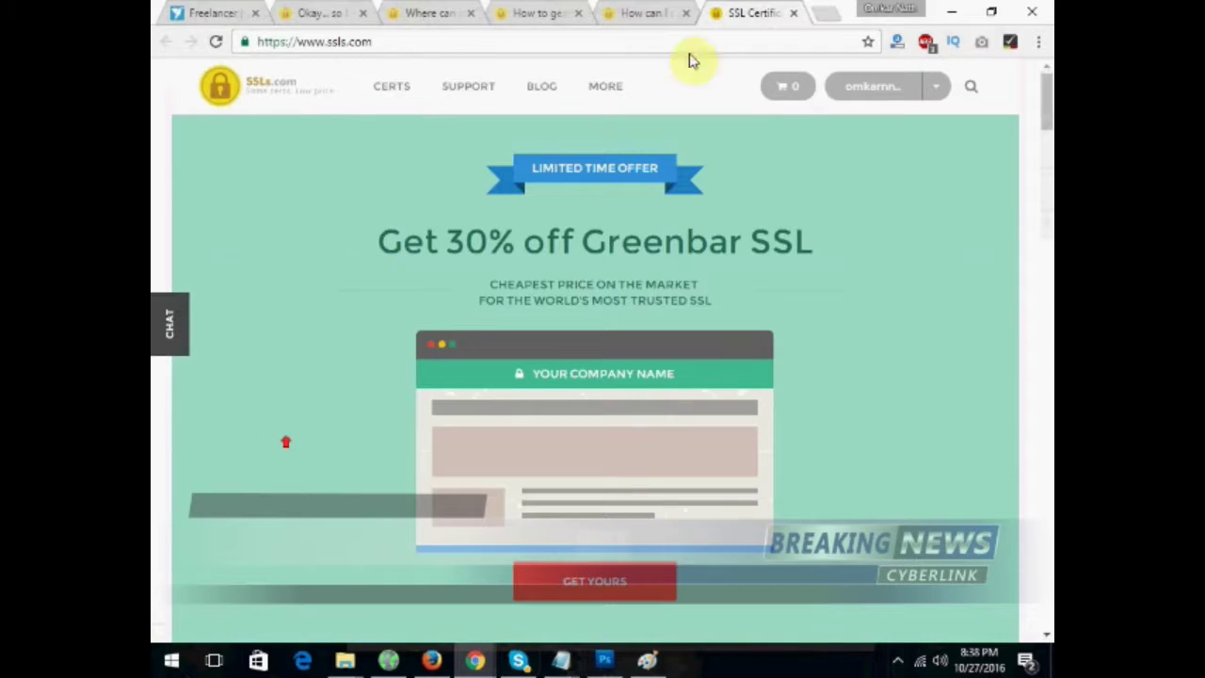
pyautogui.click(431, 14)
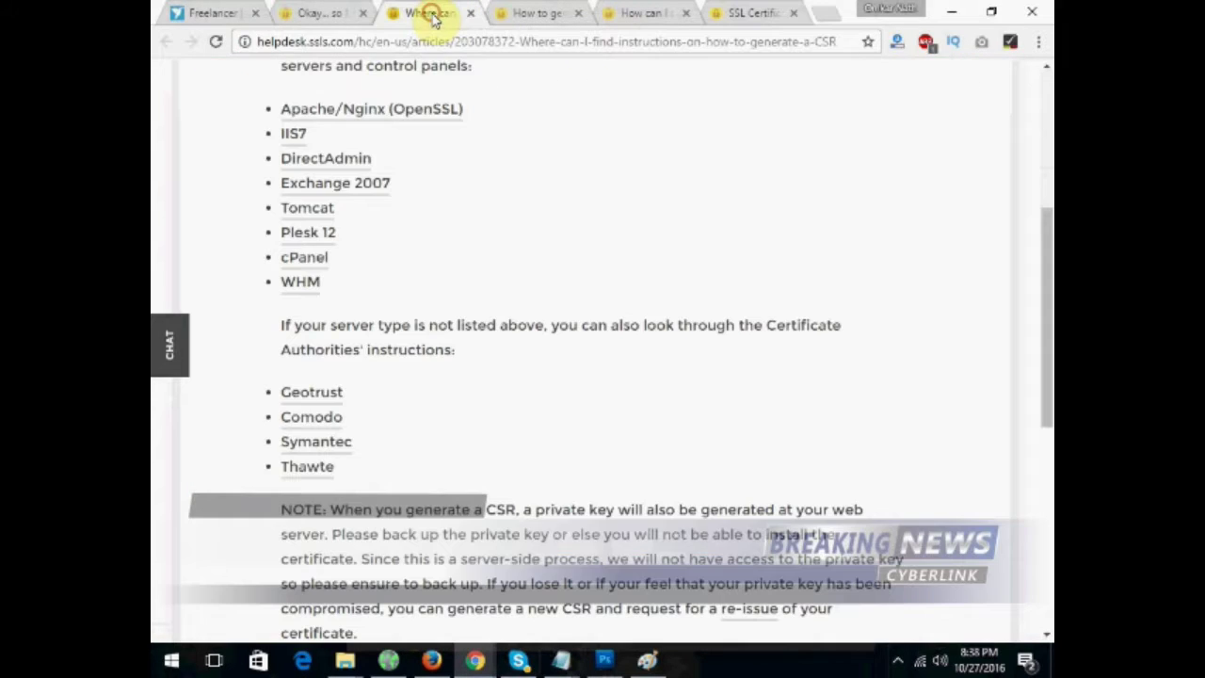
# - Bring up the 'Okay... so I ordered an SSL' activation article, scrolled to its title
pyautogui.click(310, 14)
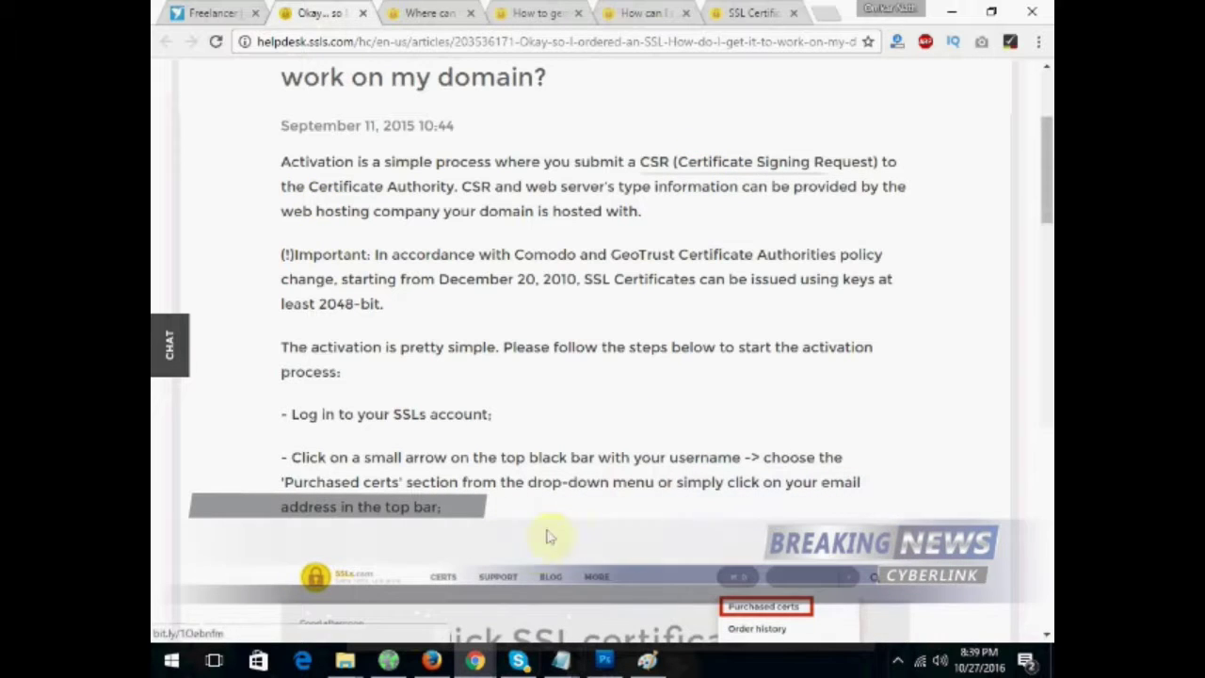
pyautogui.moveTo(473, 664)
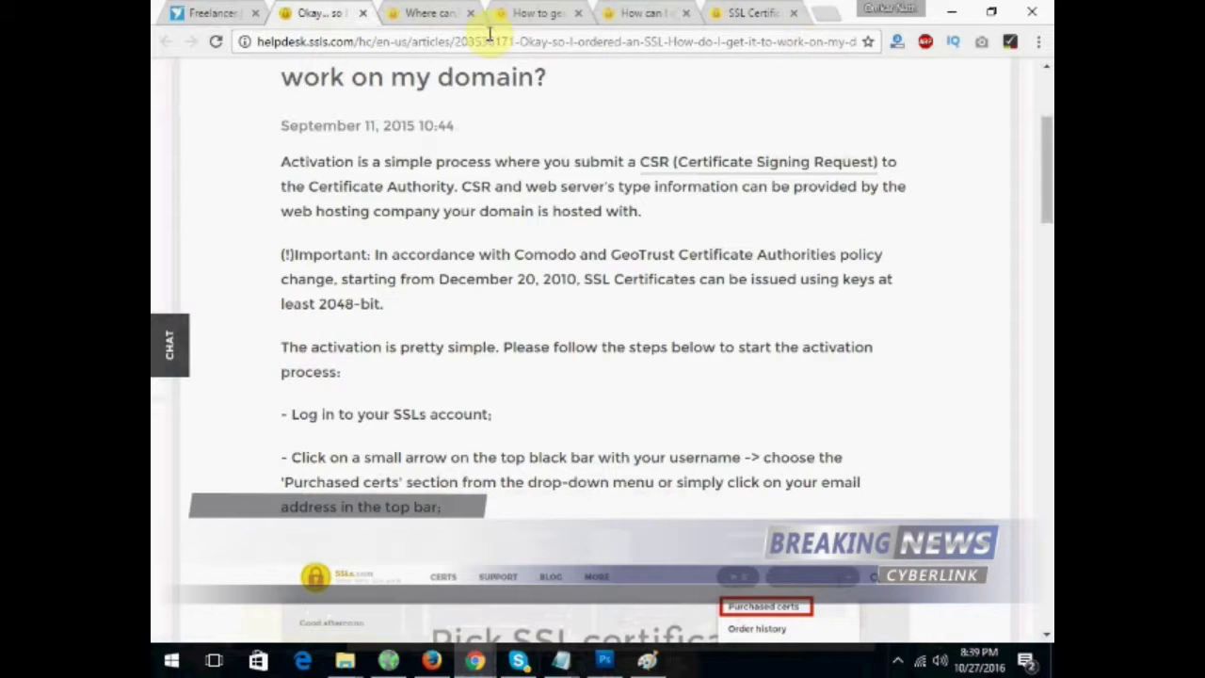
pyautogui.scroll(3, 408, 261)
pyautogui.scroll(-12, 360, 280)
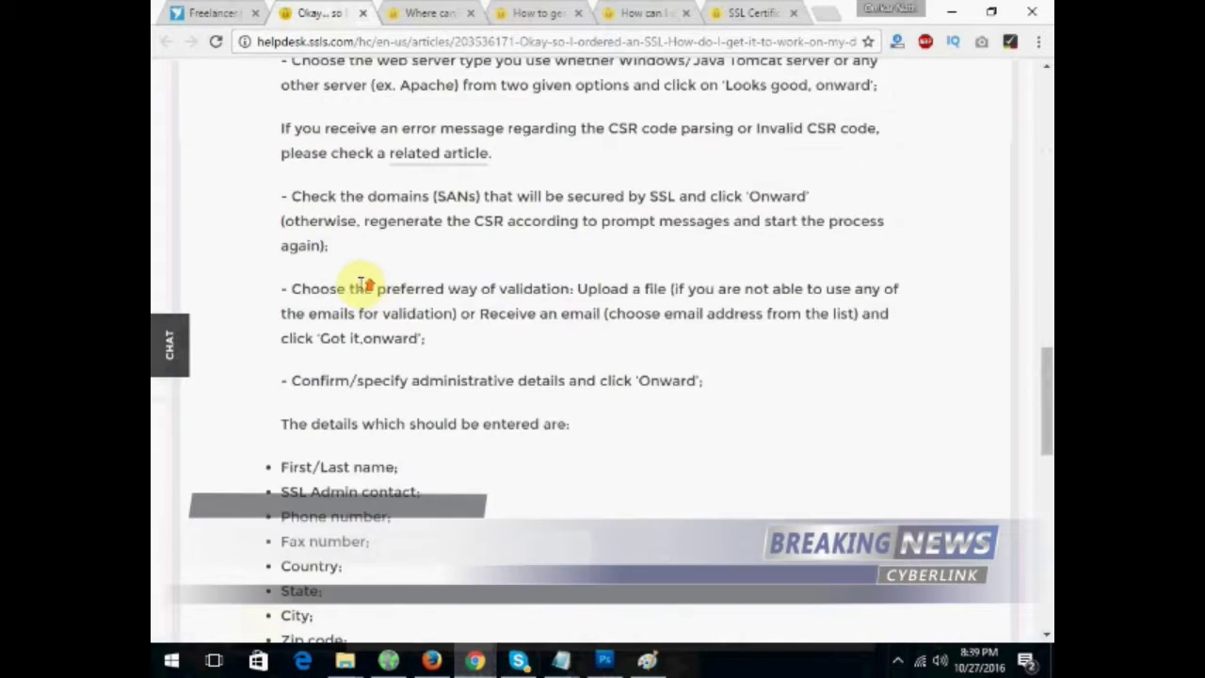
pyautogui.scroll(8, 366, 376)
pyautogui.scroll(5, 361, 287)
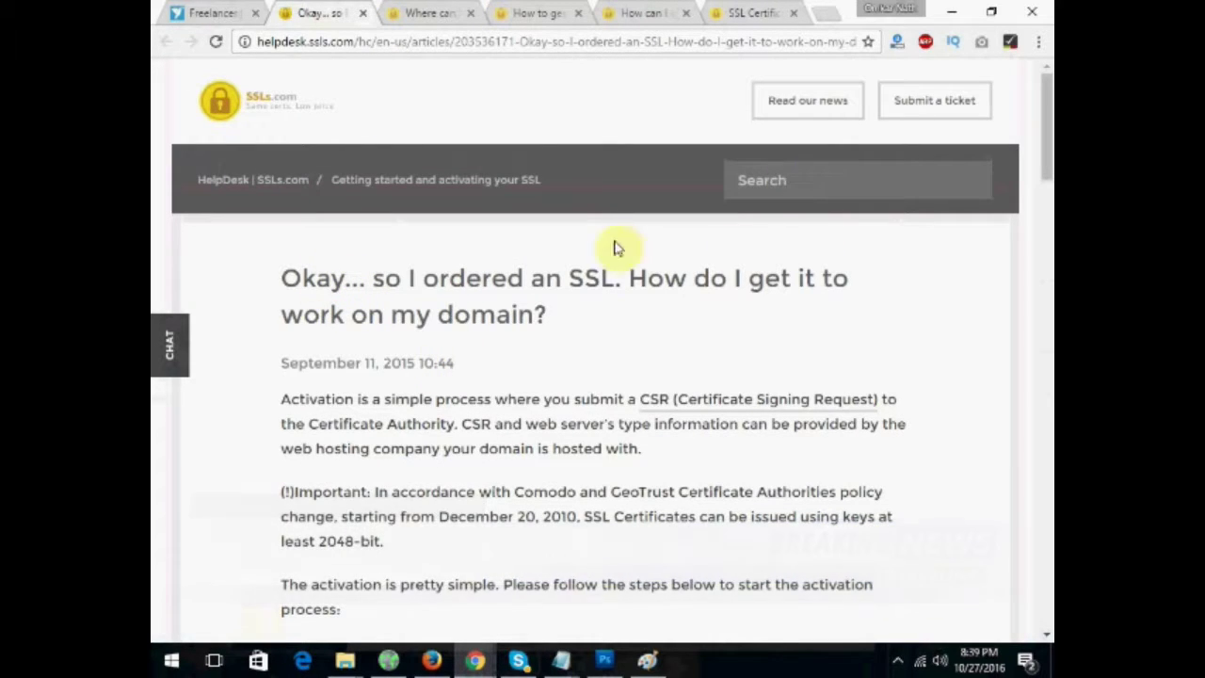
# - Open whatisdigitalmarketing.in:2082 in a new tab and log in to cPanel with saved credentials
pyautogui.click(826, 14)
pyautogui.write('wh')
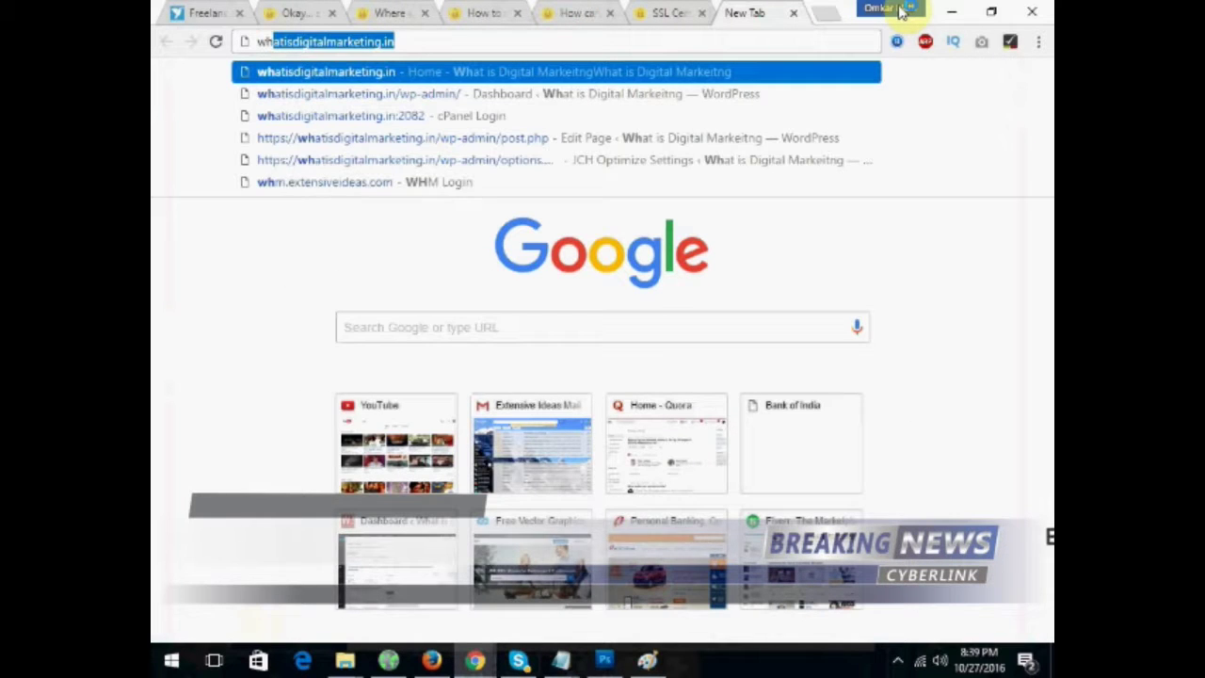
pyautogui.press('Down')
pyautogui.press('Down')
pyautogui.press('Return')
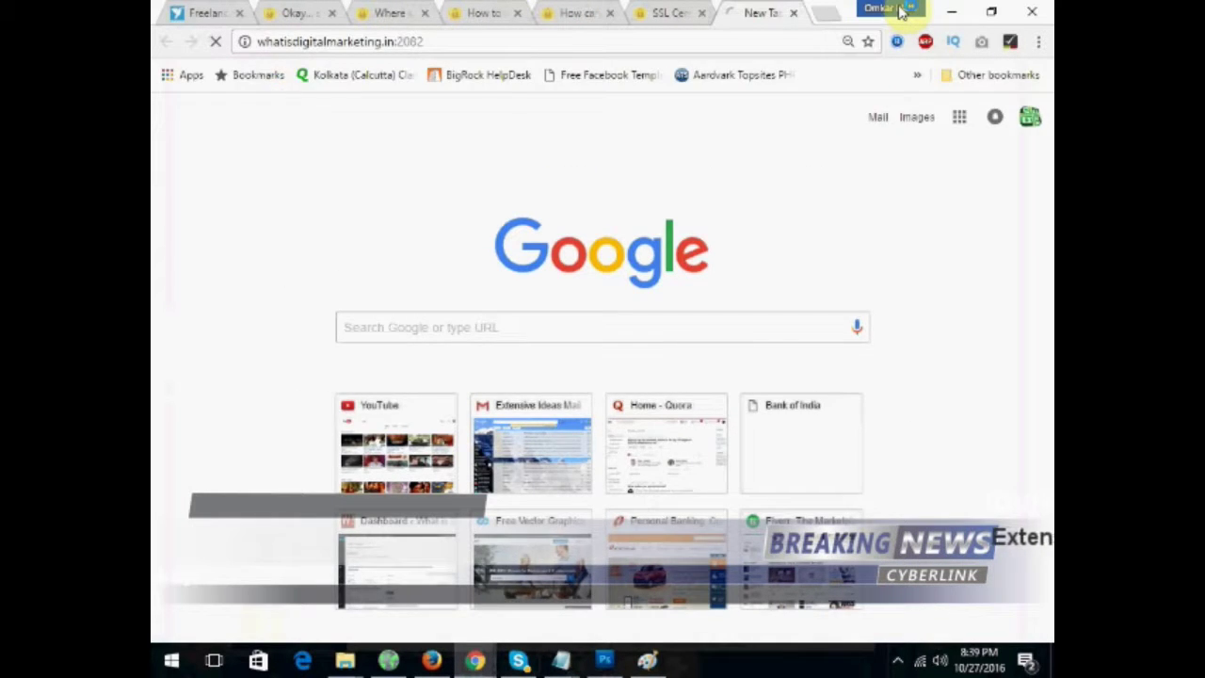
pyautogui.click(564, 363)
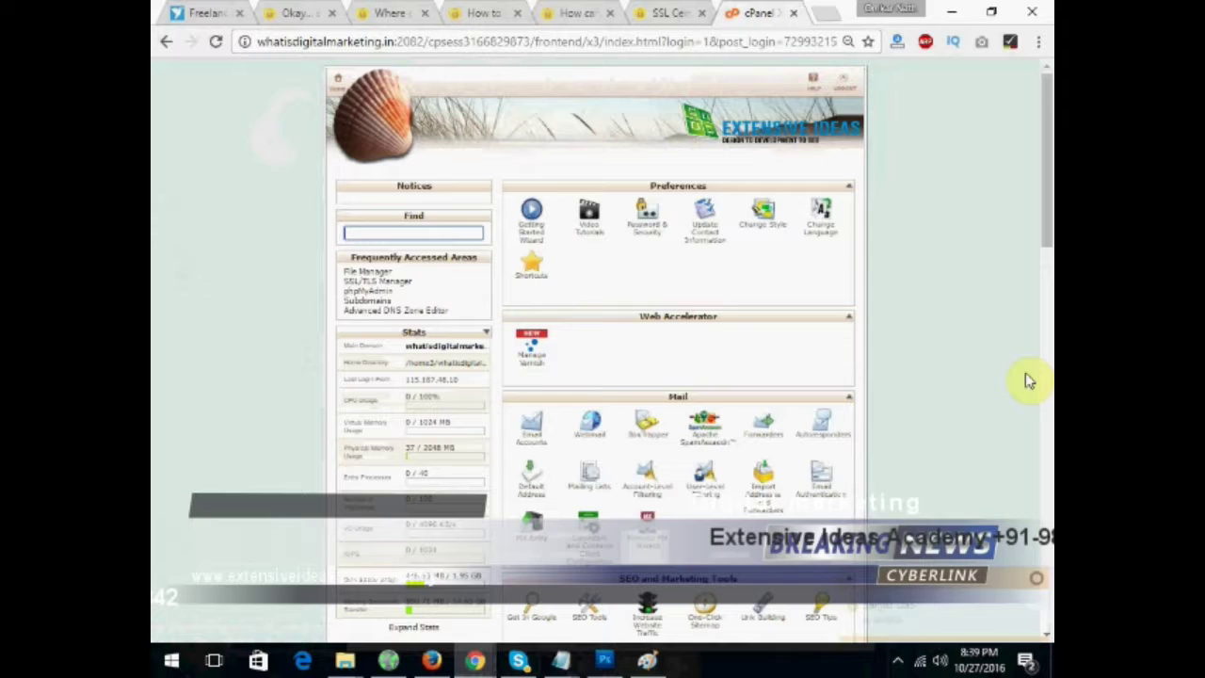
pyautogui.moveTo(1045, 247); pyautogui.dragTo(1044, 275)
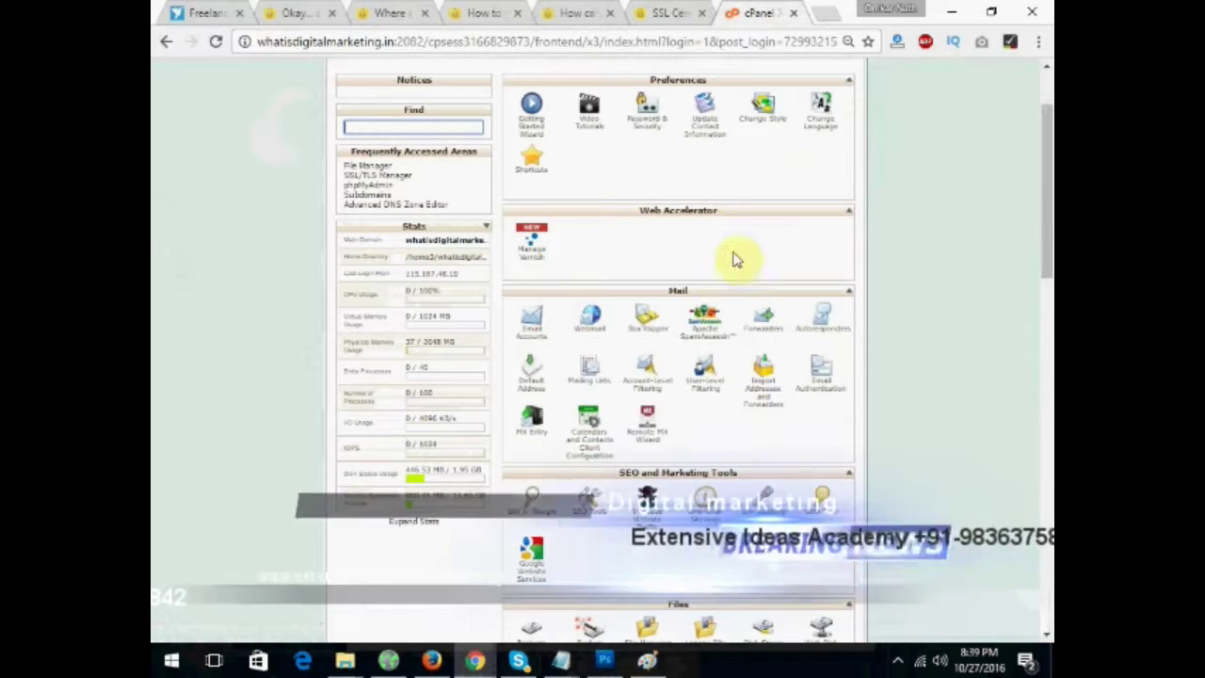
pyautogui.scroll(-5, 720, 302)
pyautogui.scroll(10, 706, 344)
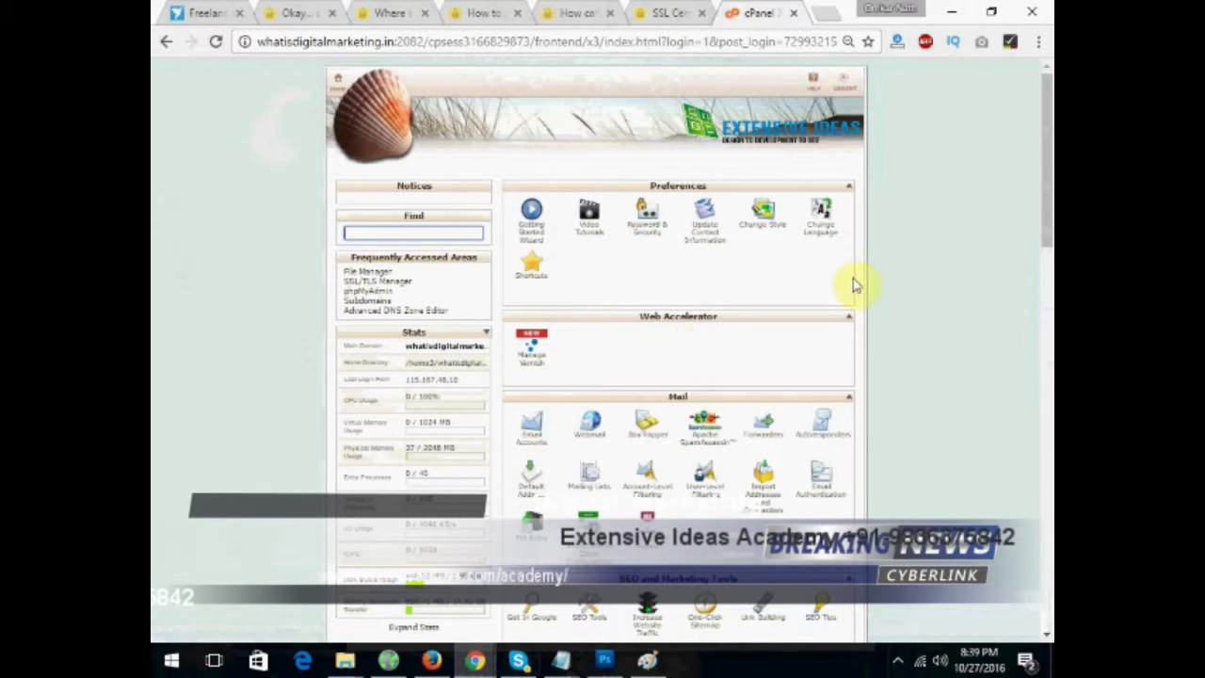
pyautogui.scroll(-4, 874, 317)
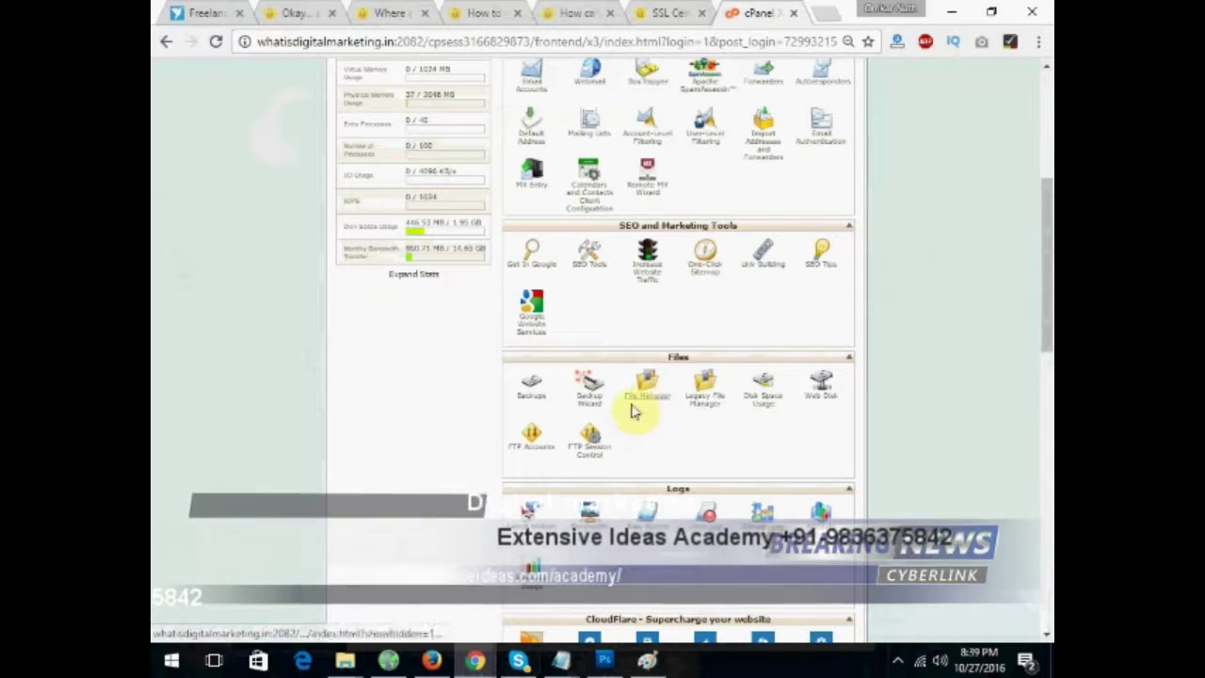
pyautogui.scroll(5, 161, 88)
pyautogui.scroll(-8, 228, 382)
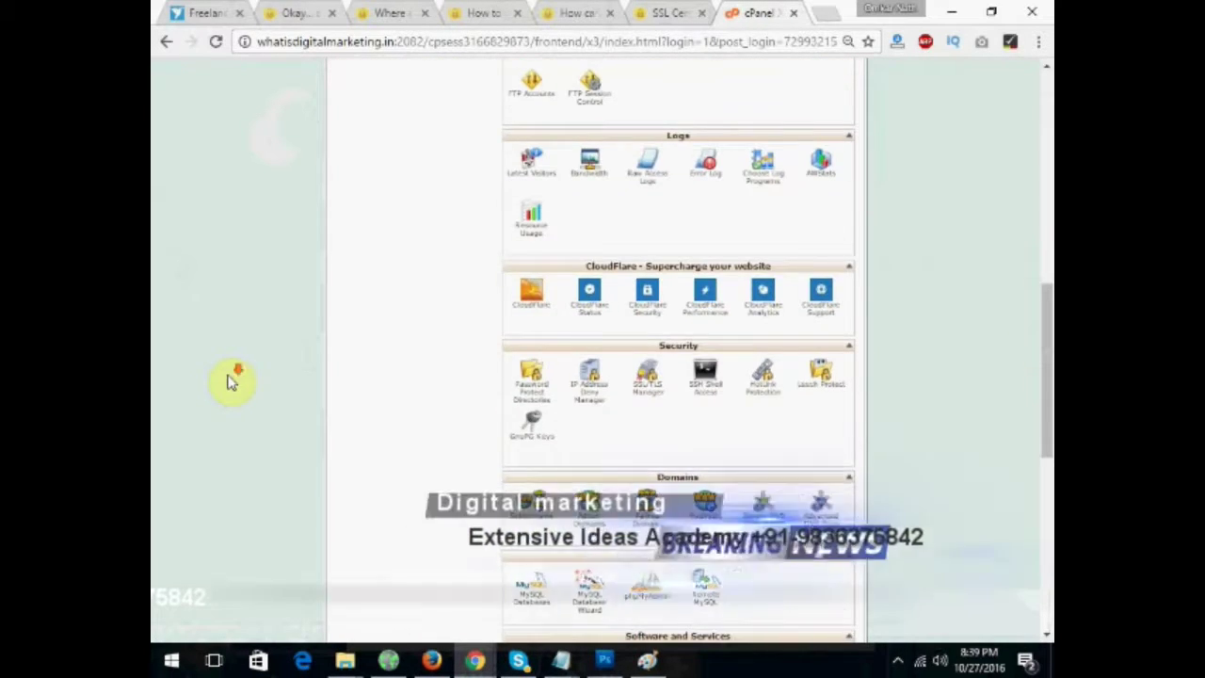
pyautogui.scroll(-3, 228, 383)
pyautogui.scroll(3, 228, 381)
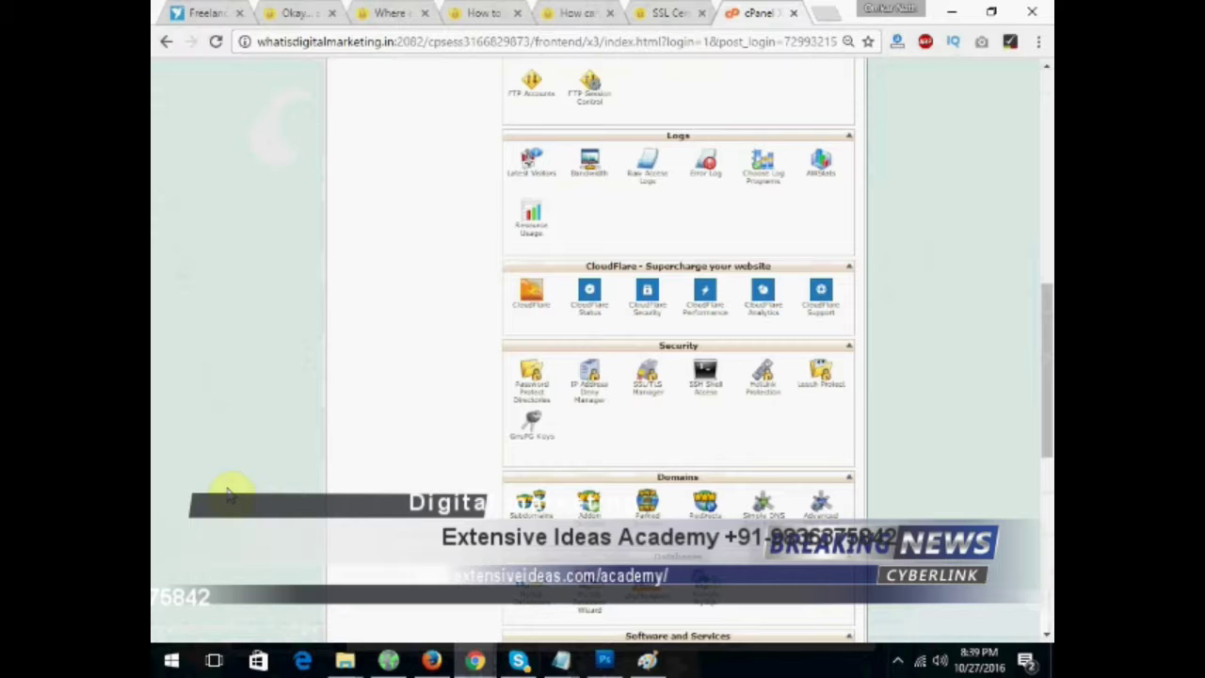
pyautogui.scroll(5, 221, 502)
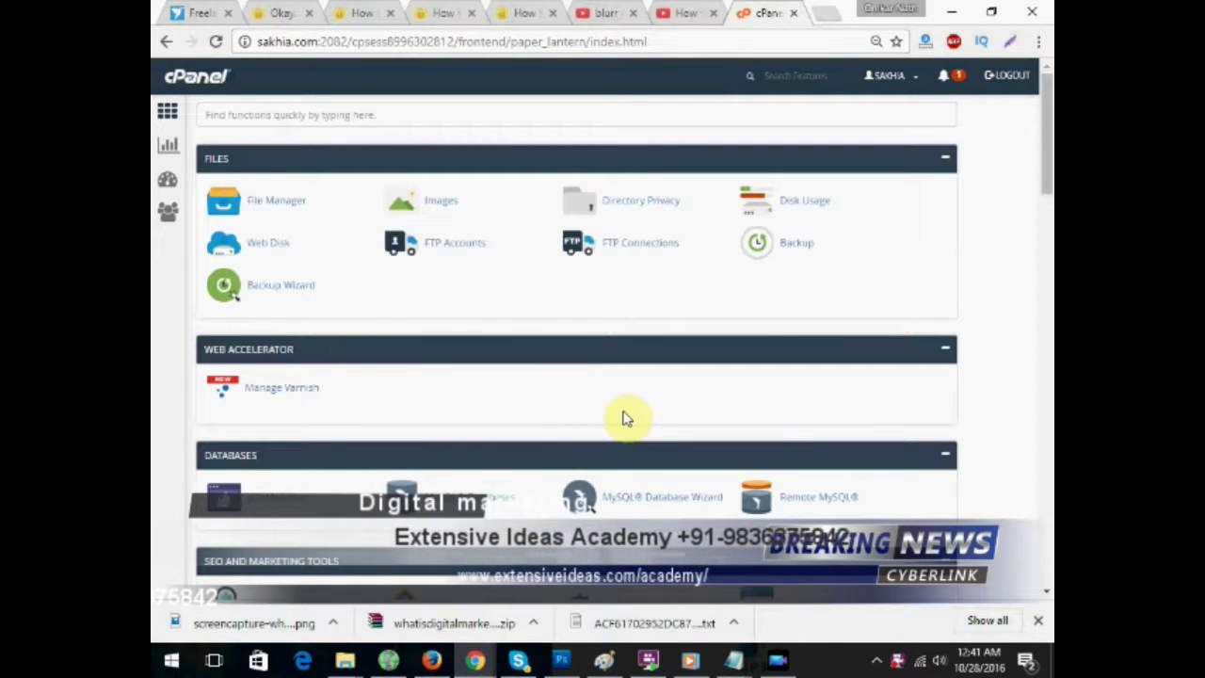
pyautogui.moveTo(1047, 130)
pyautogui.mouseDown()
pyautogui.moveTo(1035, 538)
pyautogui.moveTo(1043, 120)
pyautogui.mouseUp()
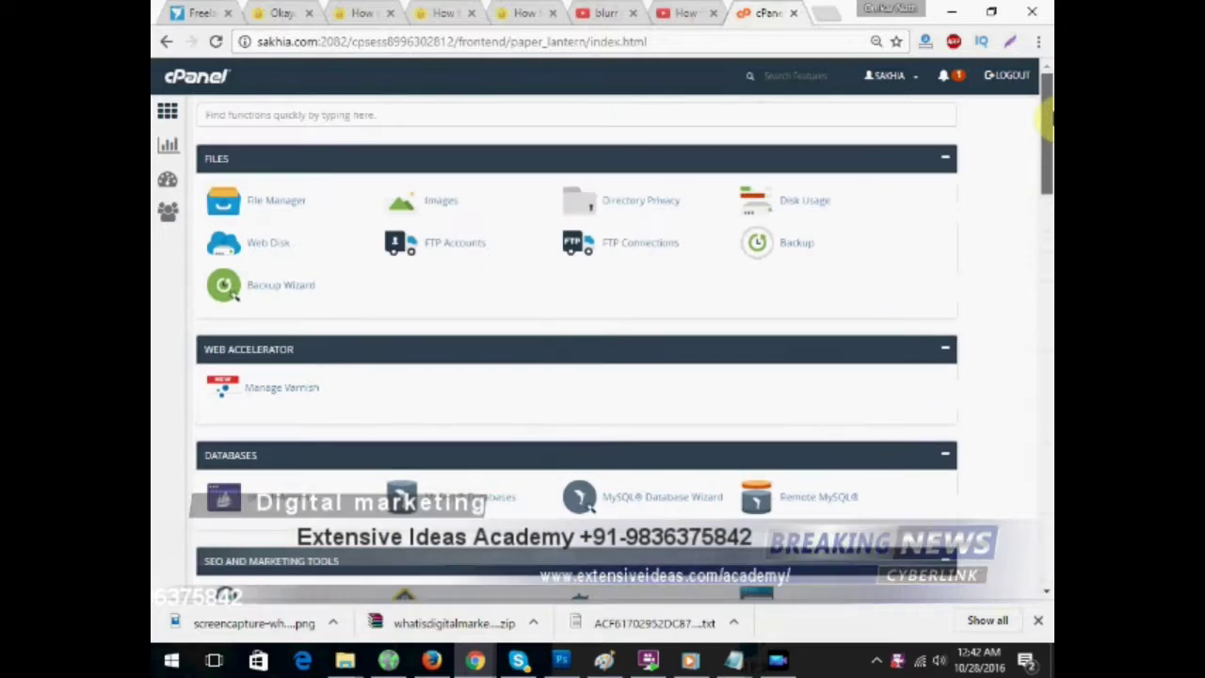
pyautogui.rightClick(897, 665)
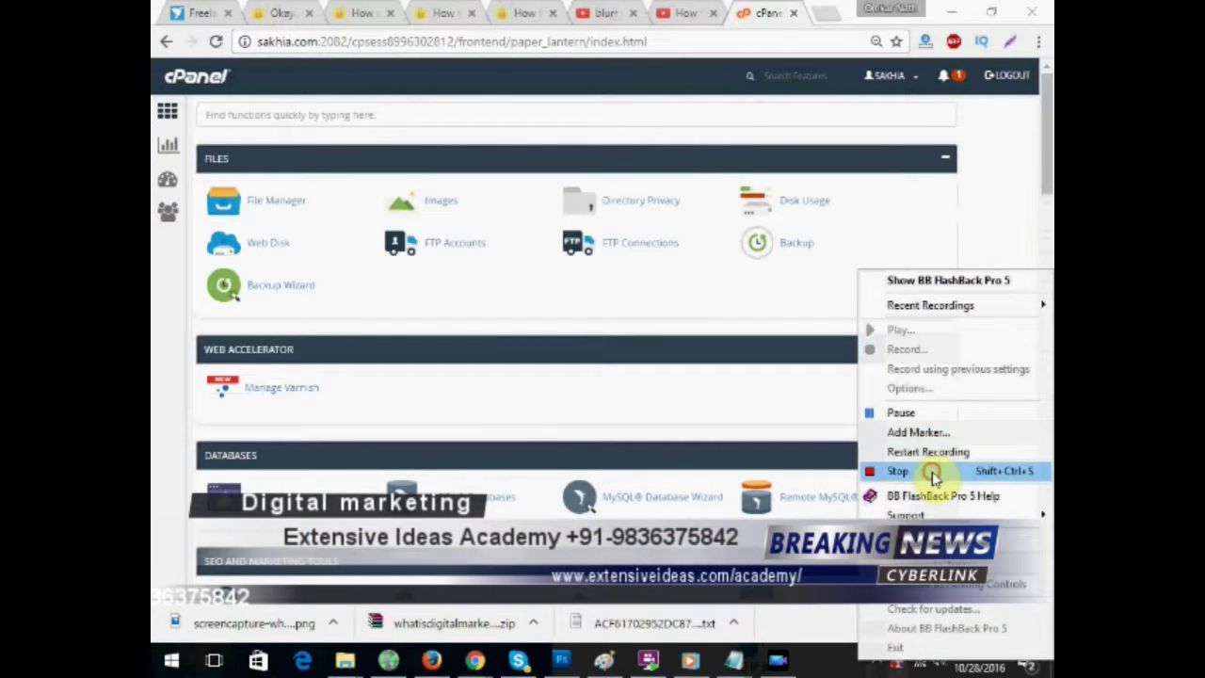
# - Copy the current help article's URL into a new Notepad launched via Win+R
pyautogui.click(928, 471)
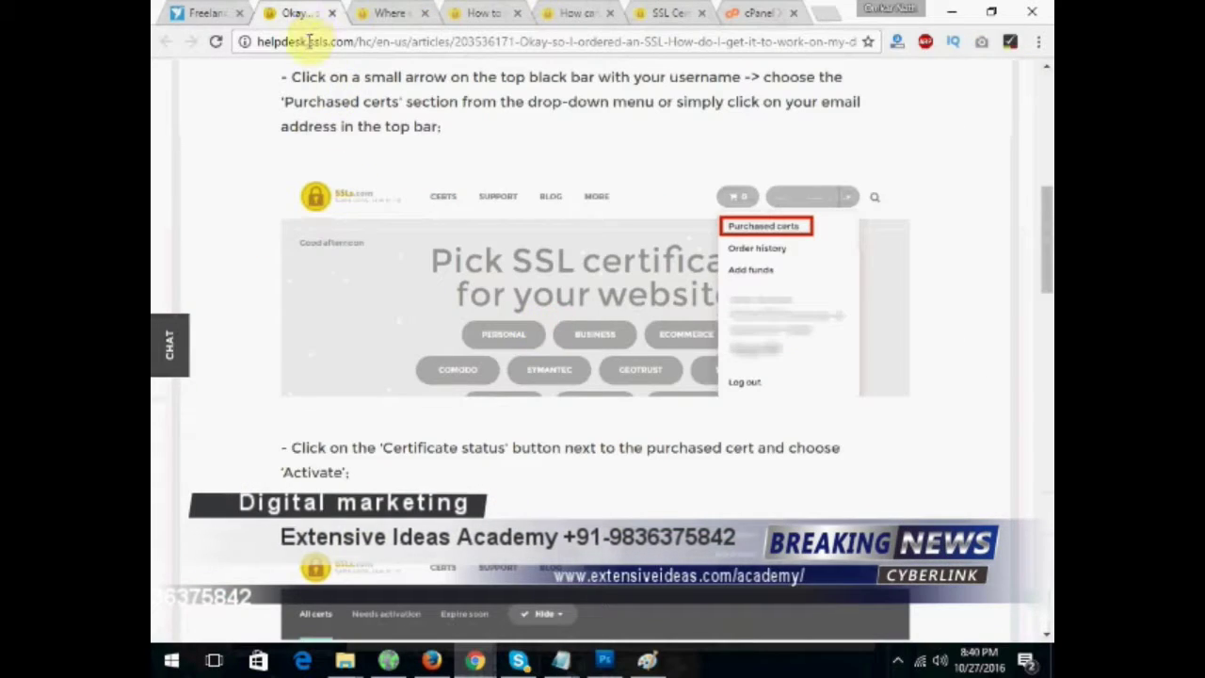
pyautogui.click(457, 44)
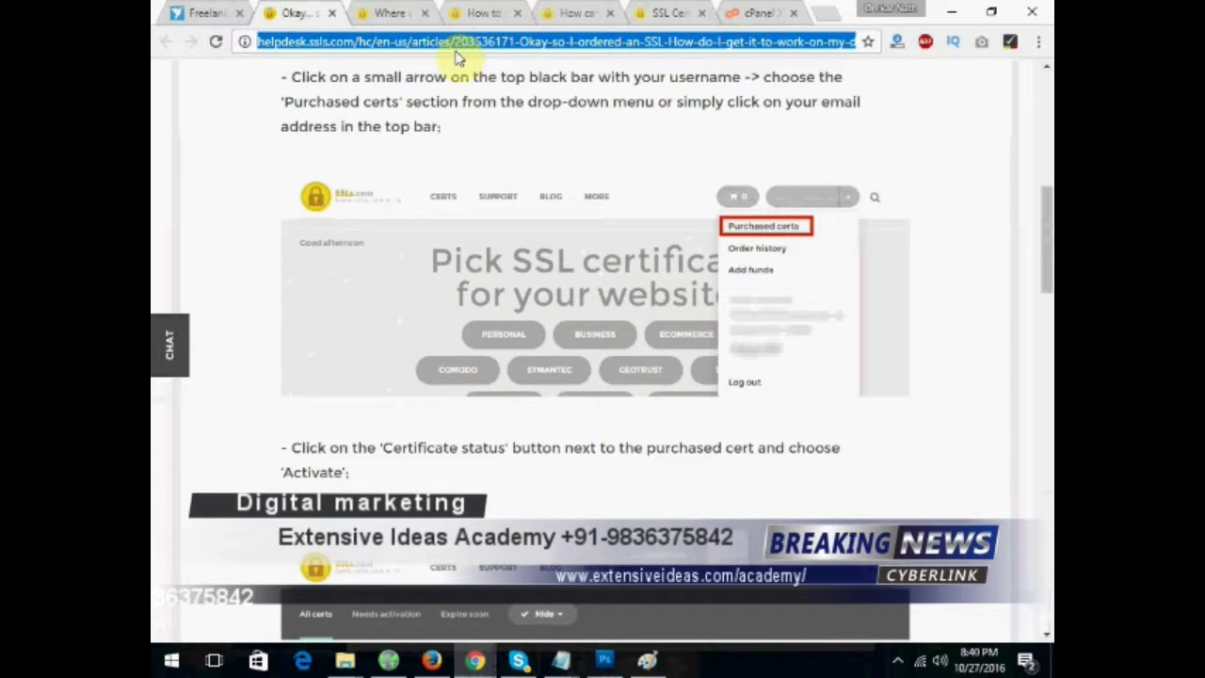
pyautogui.press('super+r')
pyautogui.write('notepad')
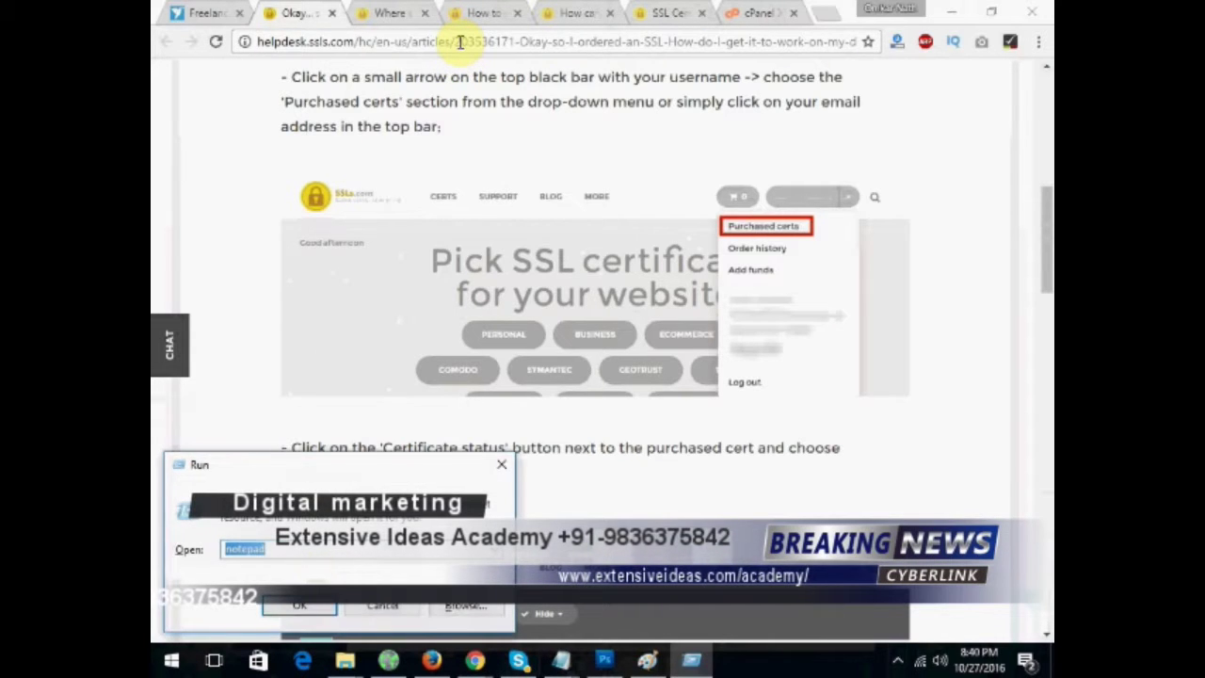
pyautogui.press('Return')
pyautogui.write('http://helpdesk.ssls.com/hc/en-us/articles/203536171-Okay-so-I-ordered-an-SSL-How-do-I-get-it-to-work-on-my-domain')
# - Add the CSR instructions article's URL to the Notepad note
pyautogui.click(402, 13)
pyautogui.click(390, 13)
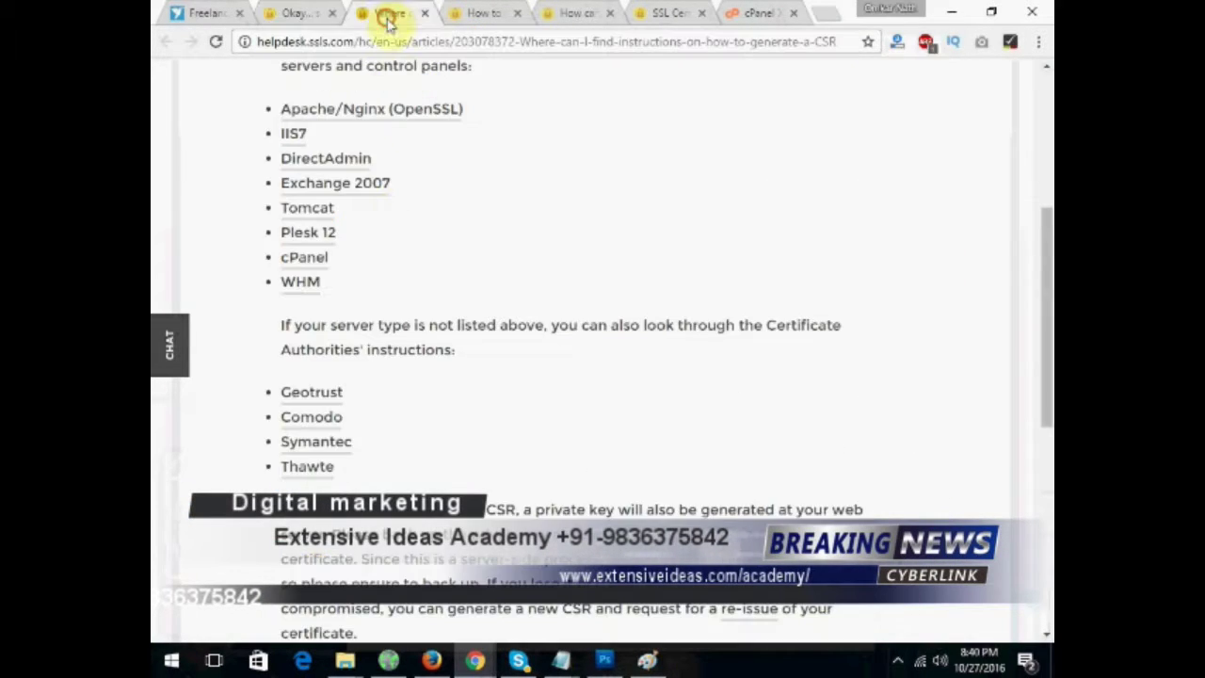
pyautogui.scroll(4, 395, 254)
pyautogui.scroll(-10, 395, 278)
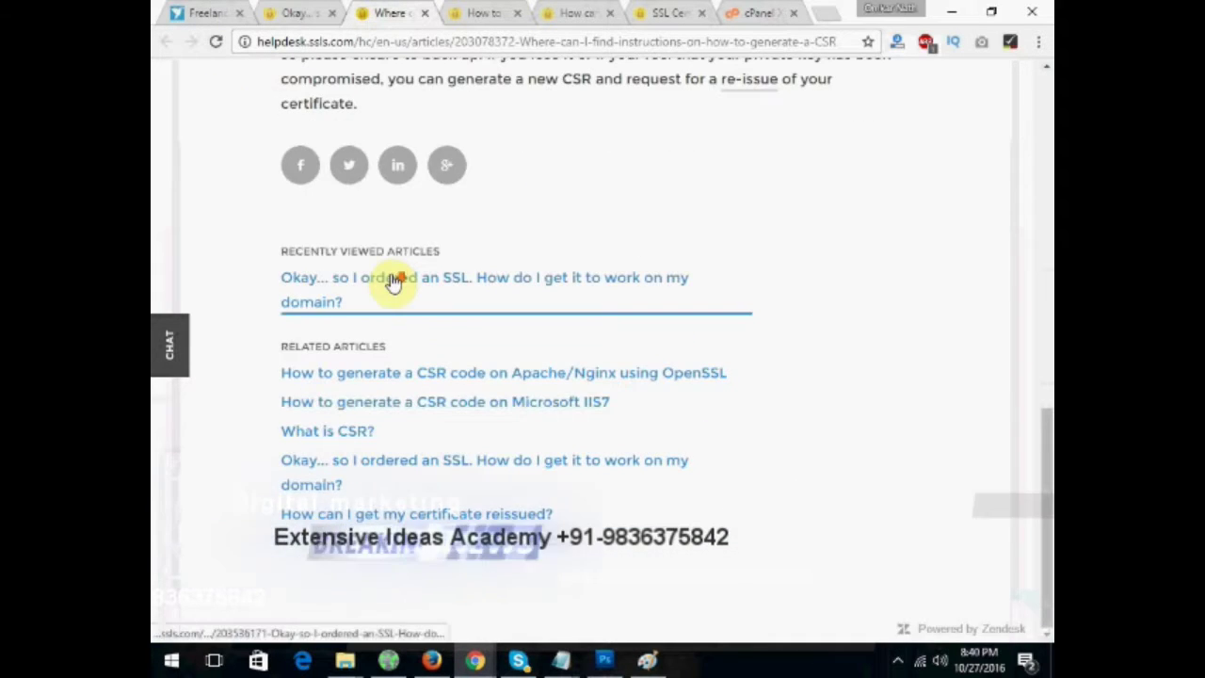
pyautogui.scroll(10, 393, 280)
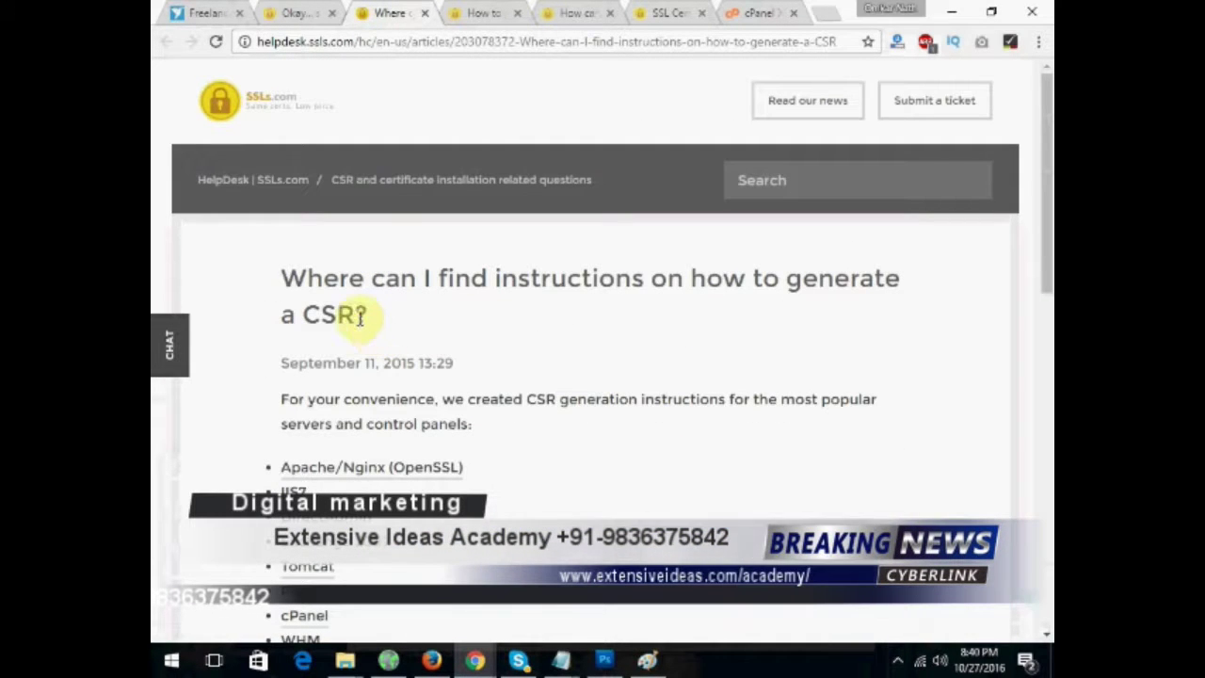
pyautogui.click(458, 47)
pyautogui.hotkey('ctrl', 'c')
pyautogui.click(361, 195)
pyautogui.hotkey('alt', 'Tab')
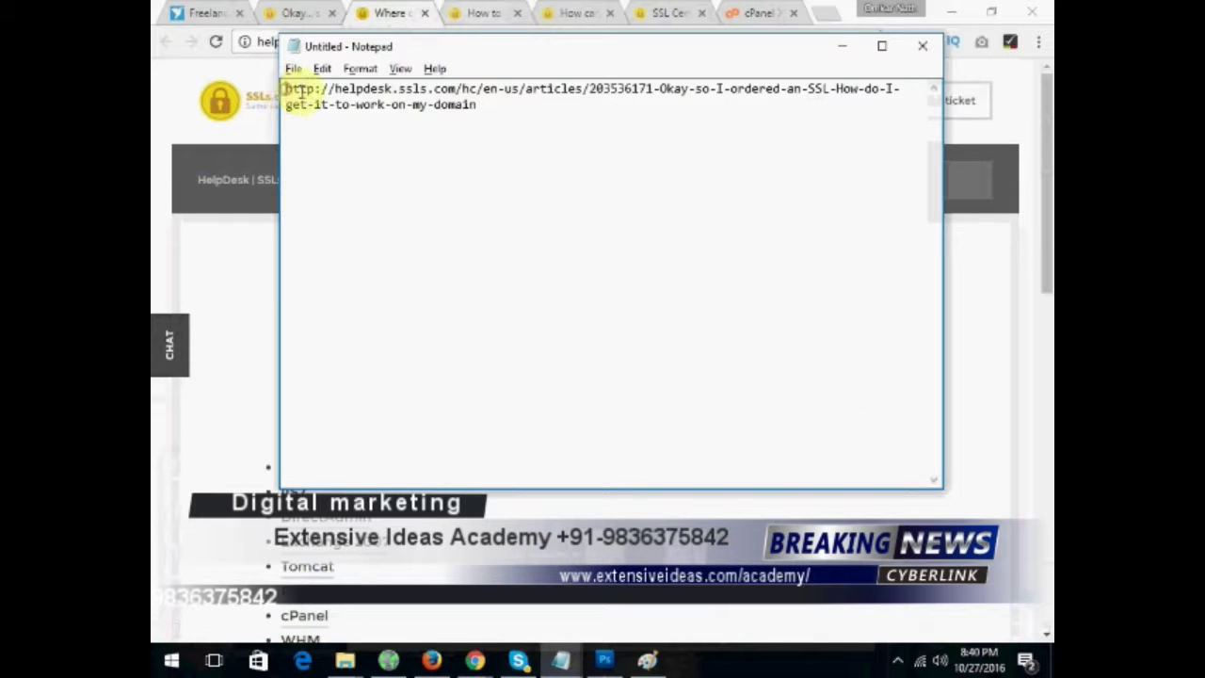
pyautogui.press('Return')
pyautogui.hotkey('ctrl', 'v')
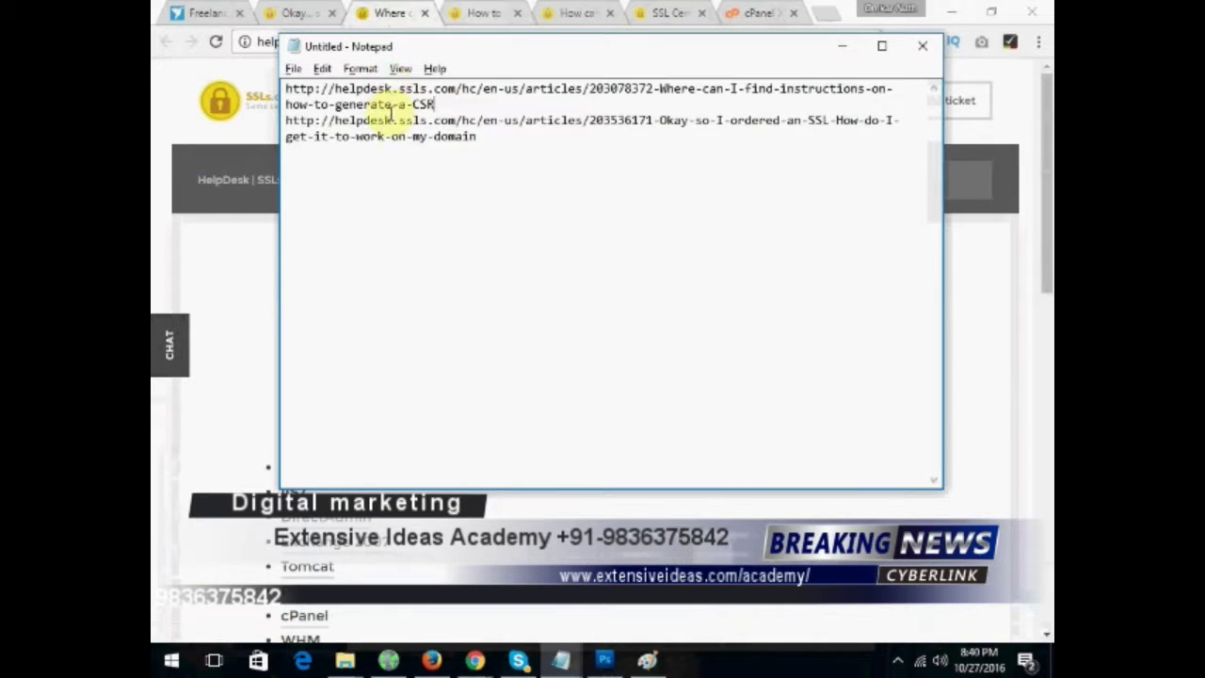
pyautogui.hotkey('alt', 'Tab')
# - Add the cPanel CSR generation article's URL to the note
pyautogui.click(477, 14)
pyautogui.click(468, 40)
pyautogui.scroll(15, 497, 255)
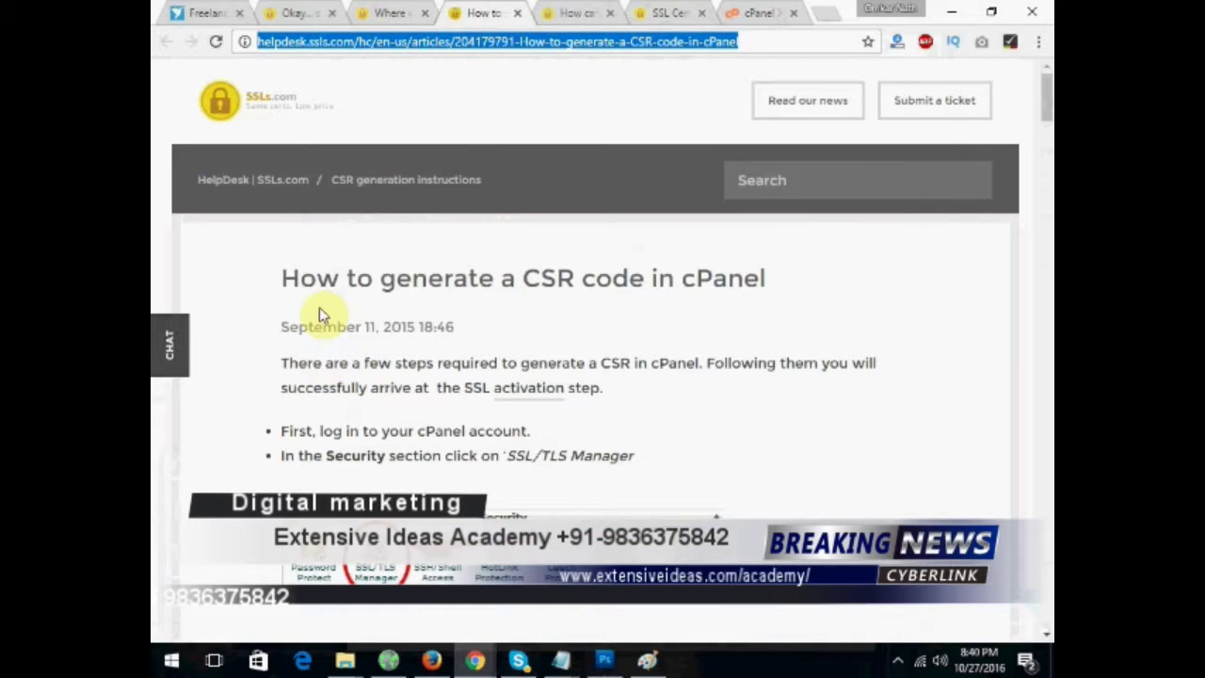
pyautogui.hotkey('alt', 'Tab')
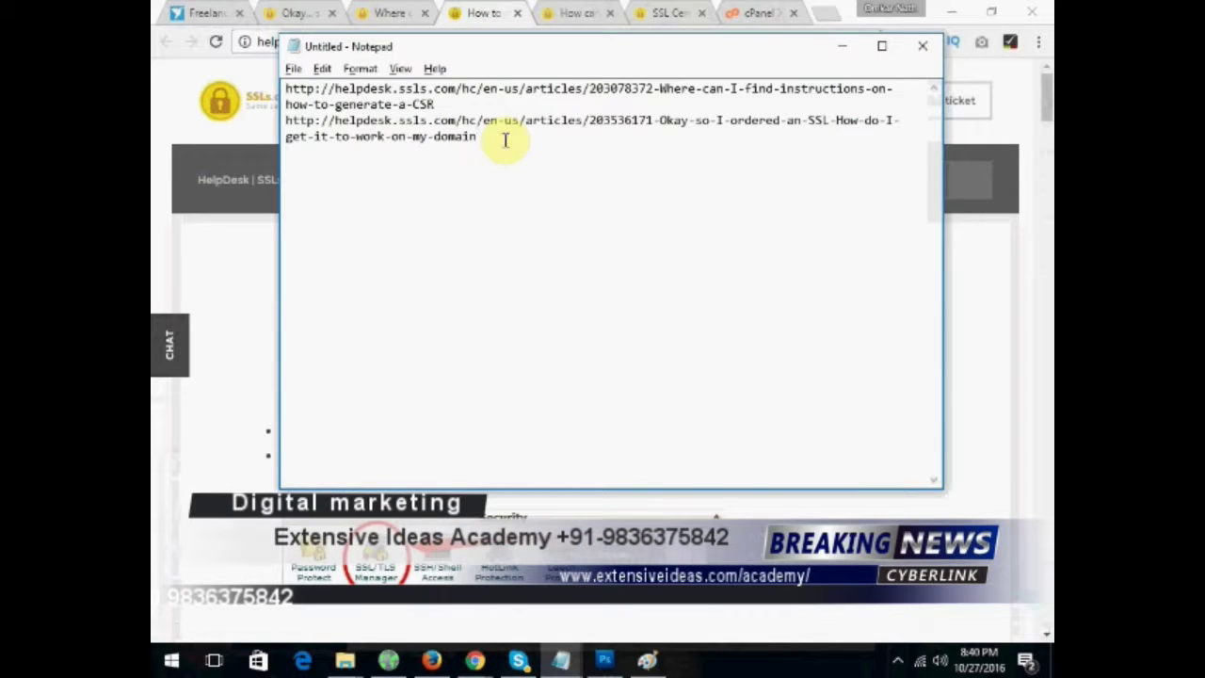
pyautogui.write('http://helpdesk.ssls.com/hc/en-us/articles/204179791-How-to-generate-a-CSR-code-in-cPanel')
pyautogui.hotkey('alt', 'Tab')
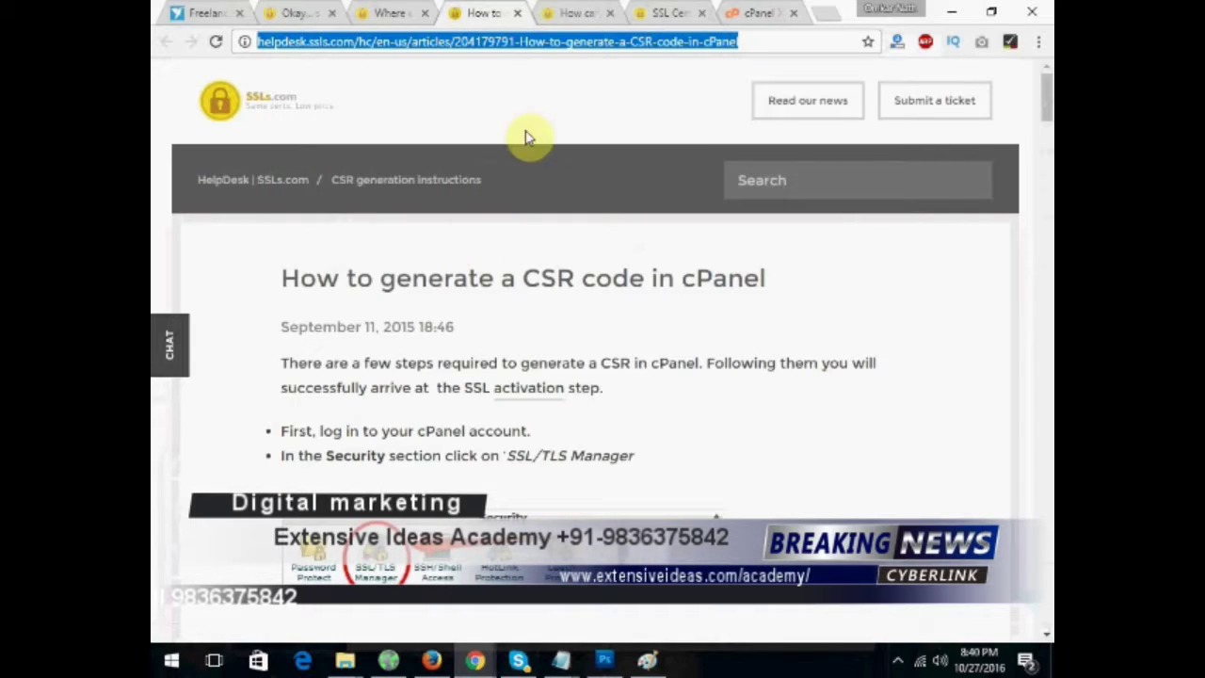
# - Add the domain control validation article's URL to the note, then show the SSLs.com home page
pyautogui.click(556, 19)
pyautogui.scroll(15, 398, 398)
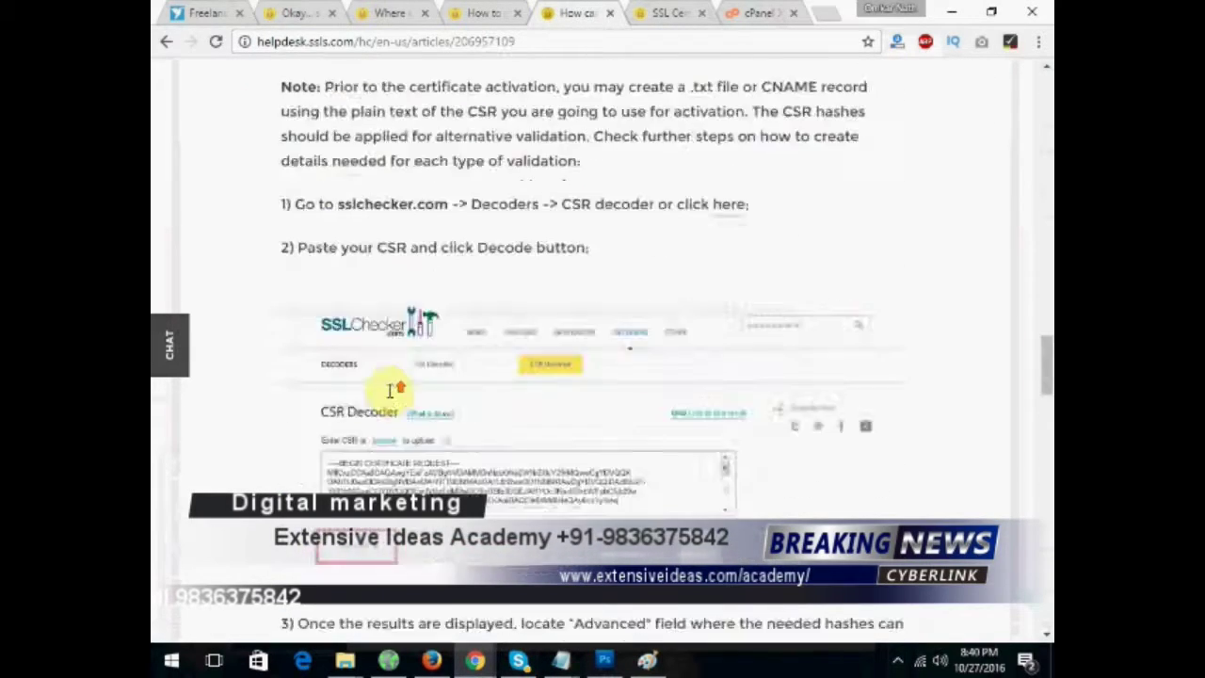
pyautogui.scroll(-5, 395, 389)
pyautogui.scroll(10, 393, 384)
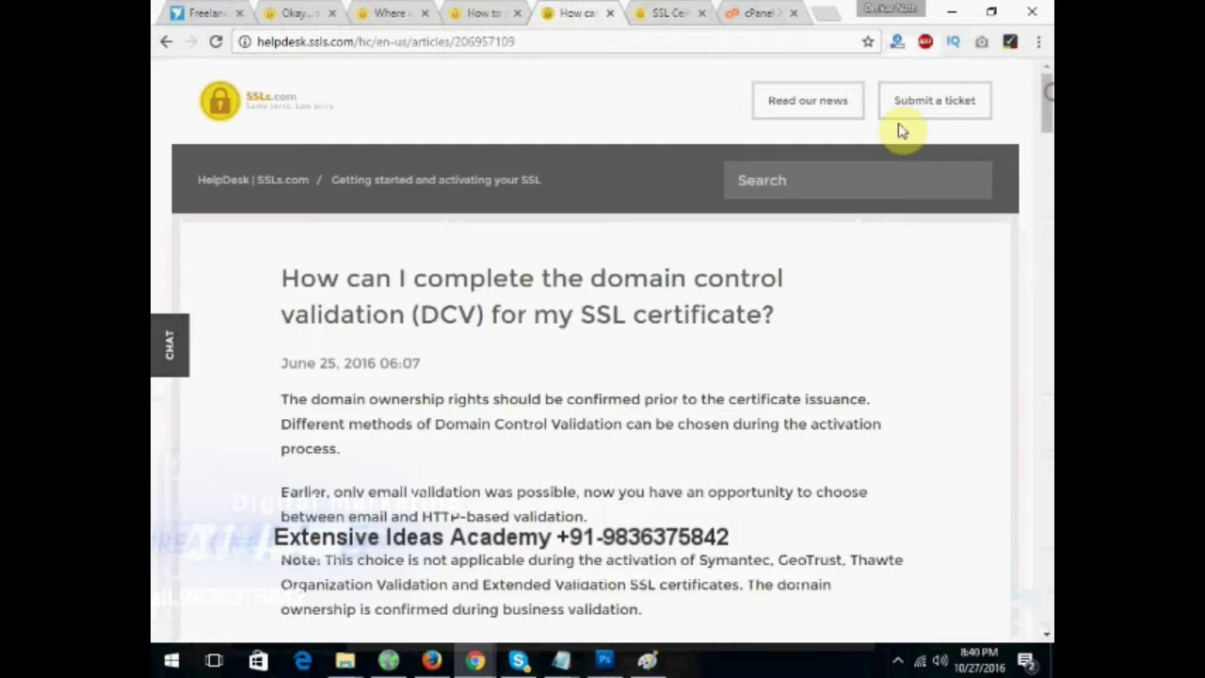
pyautogui.click(565, 41)
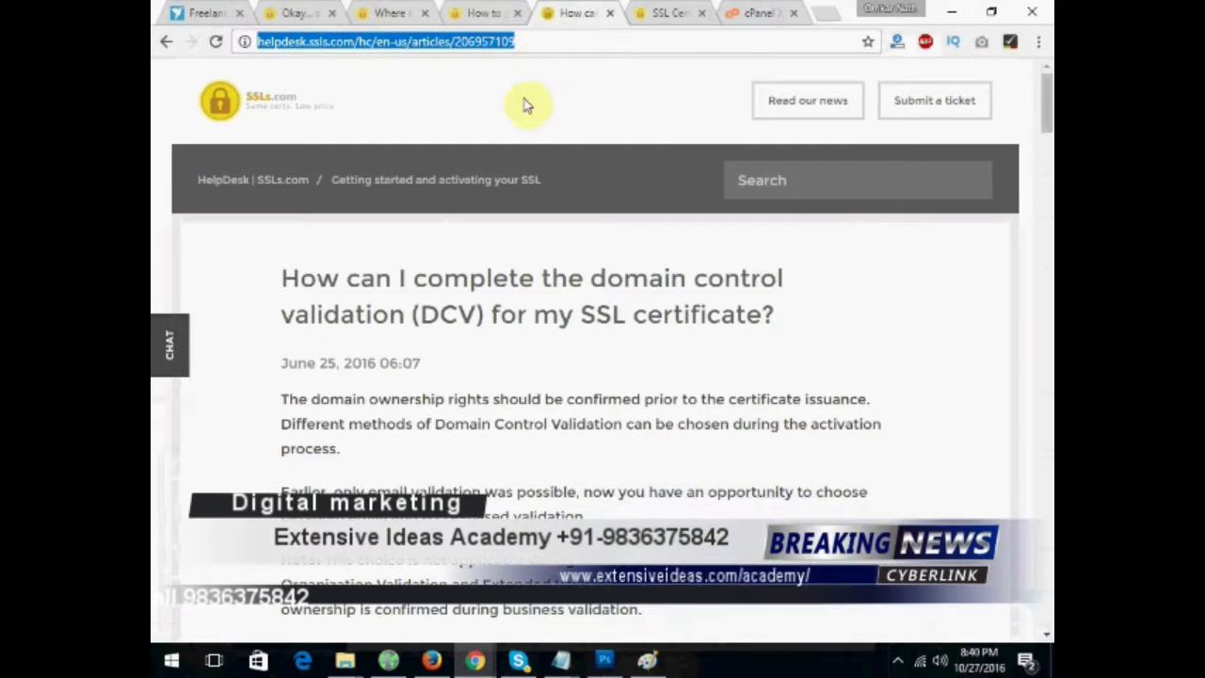
pyautogui.hotkey('alt', 'Tab')
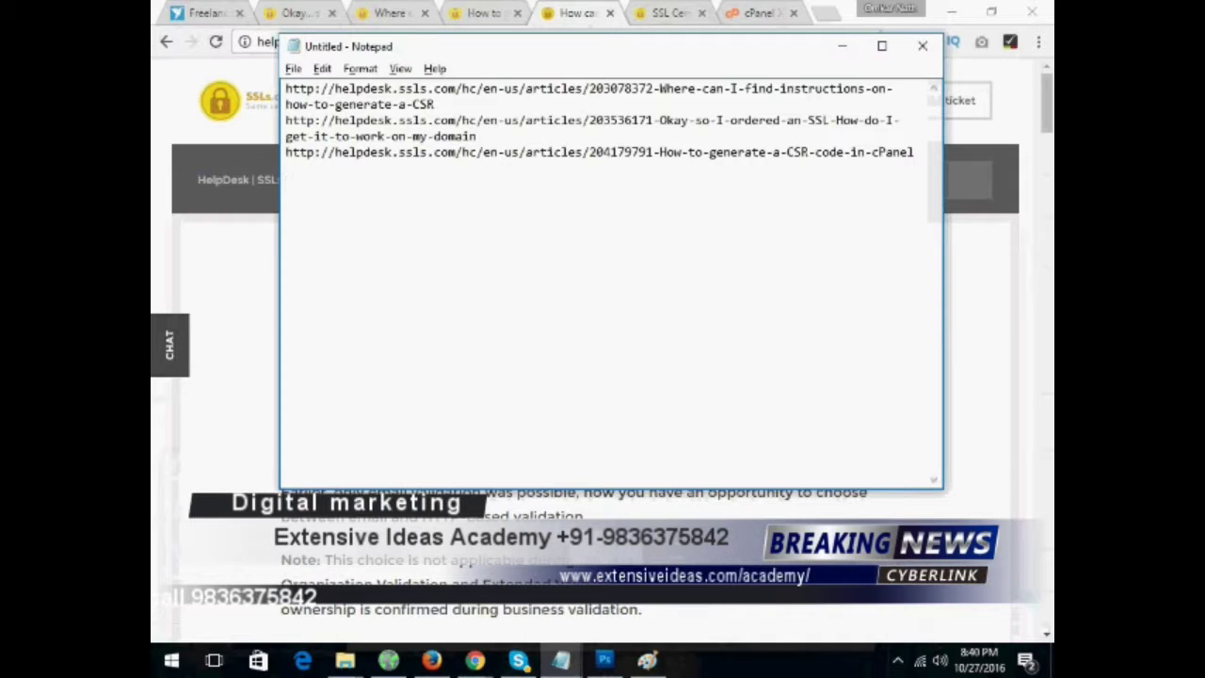
pyautogui.click(482, 137)
pyautogui.press('Return')
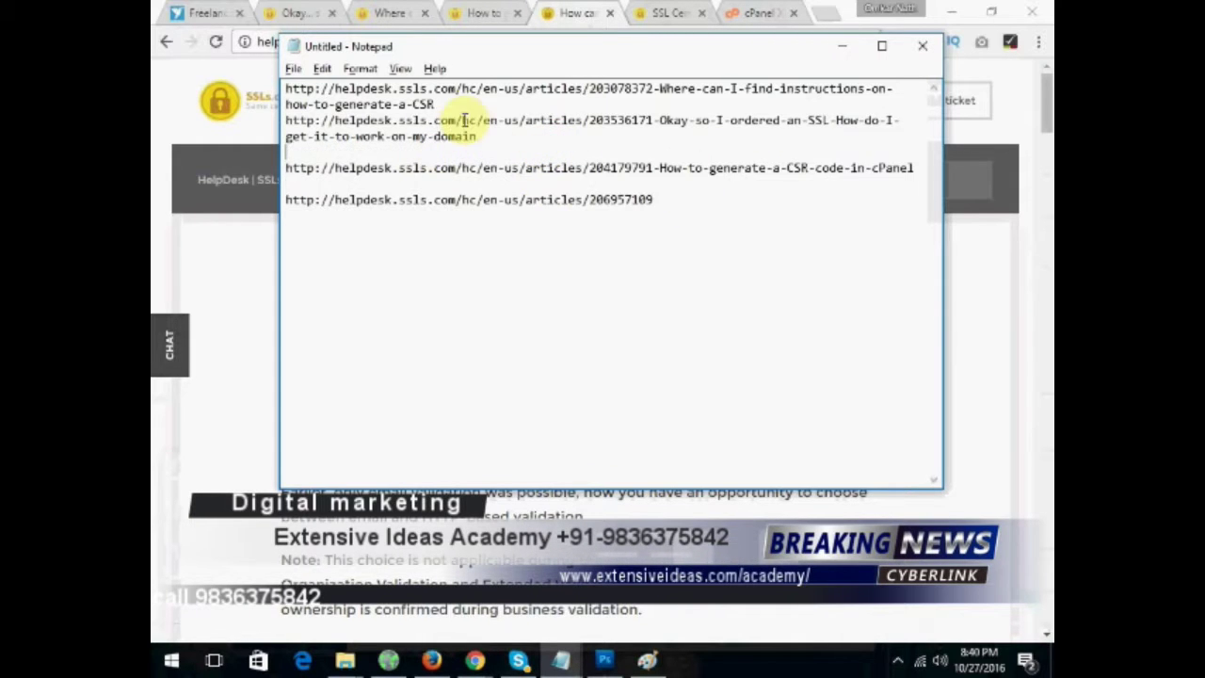
pyautogui.hotkey('alt', 'Tab')
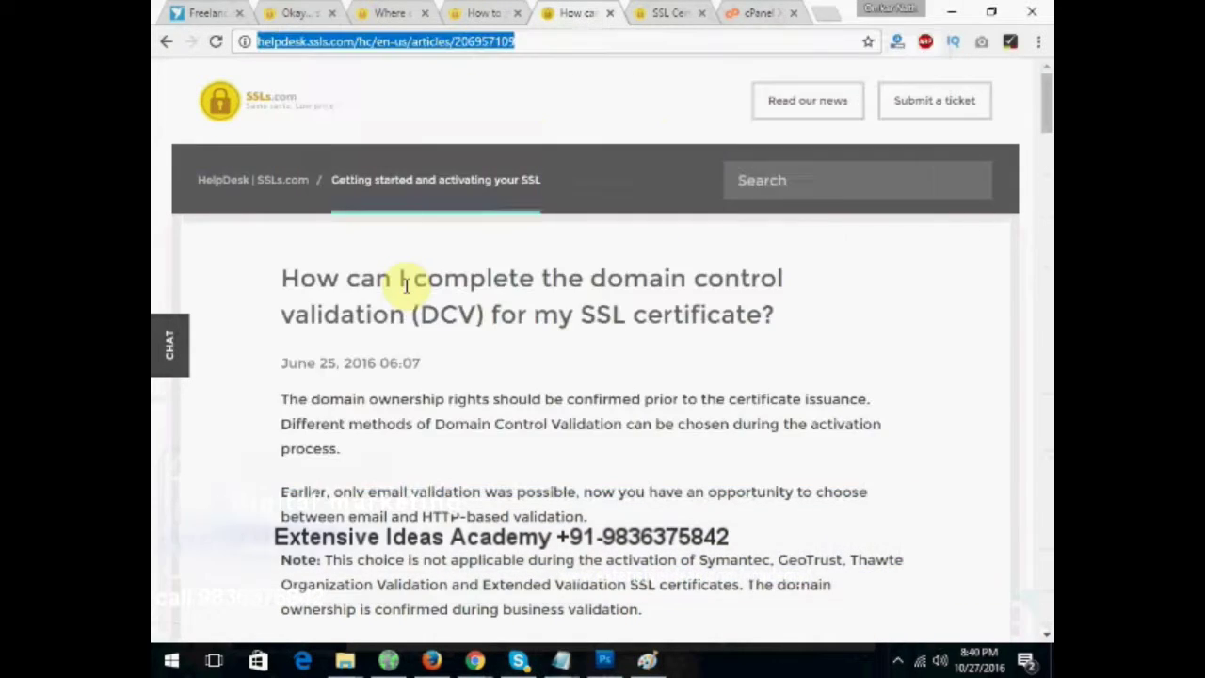
pyautogui.click(664, 14)
# - Close the SSLs.com home page tab and look over the cPanel dashboard's sections
pyautogui.scroll(-5, 401, 393)
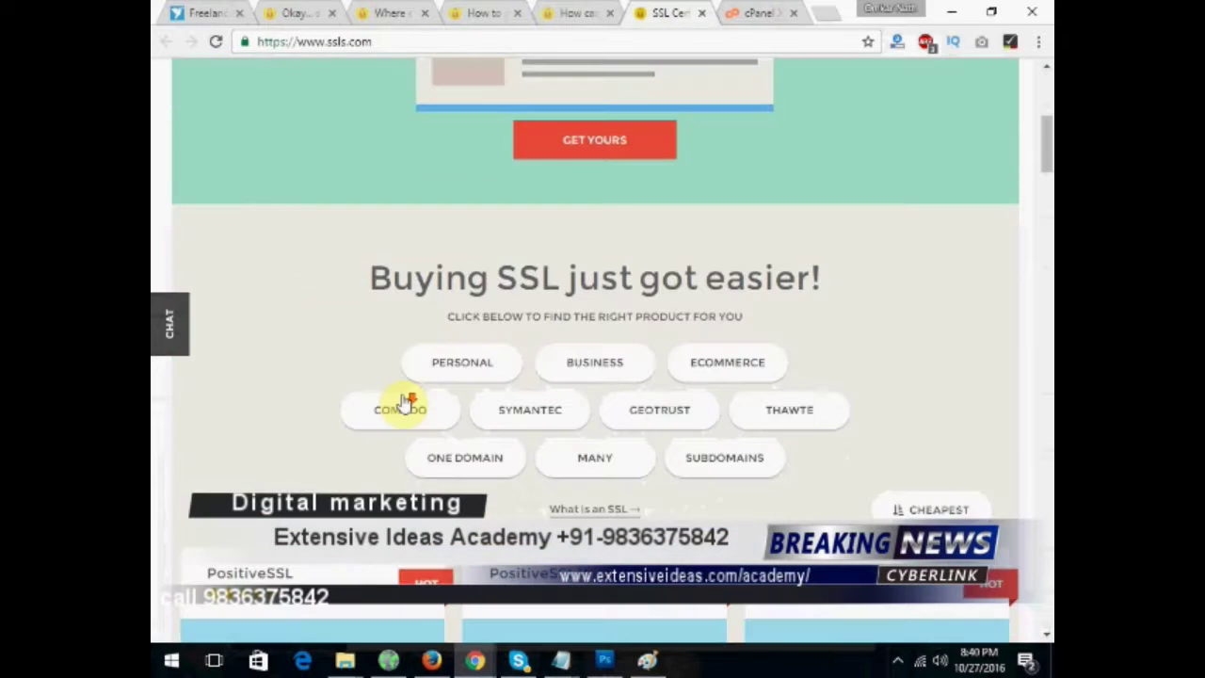
pyautogui.click(701, 13)
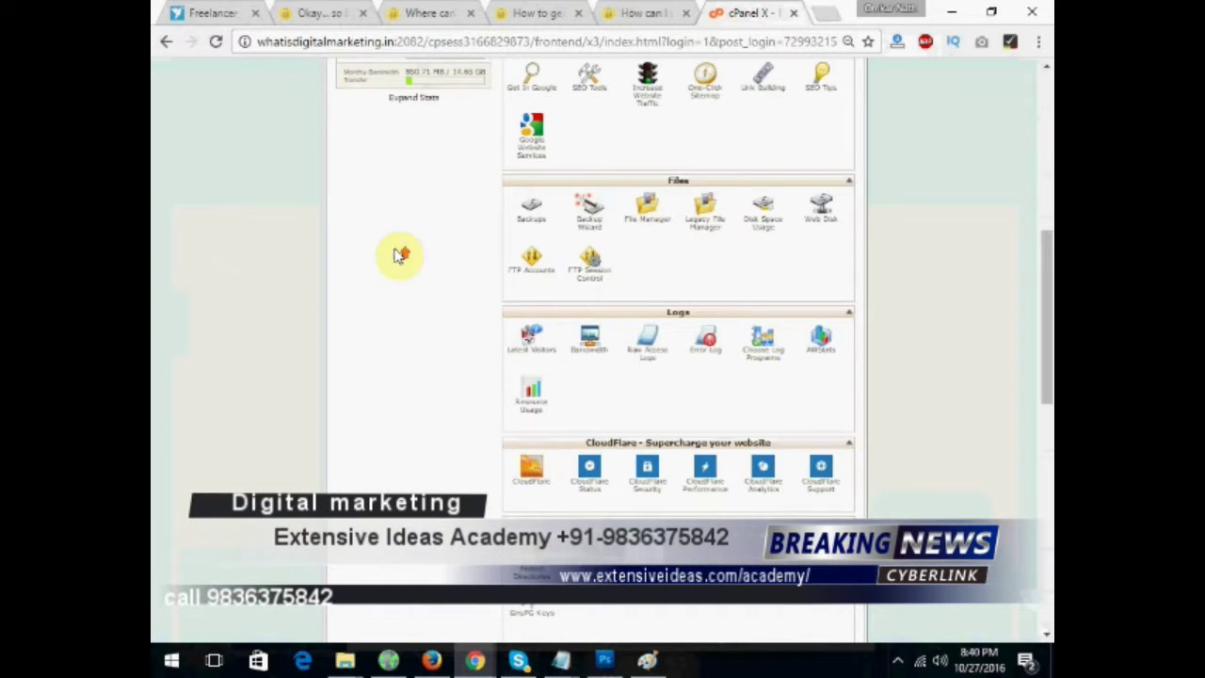
pyautogui.scroll(5, 398, 255)
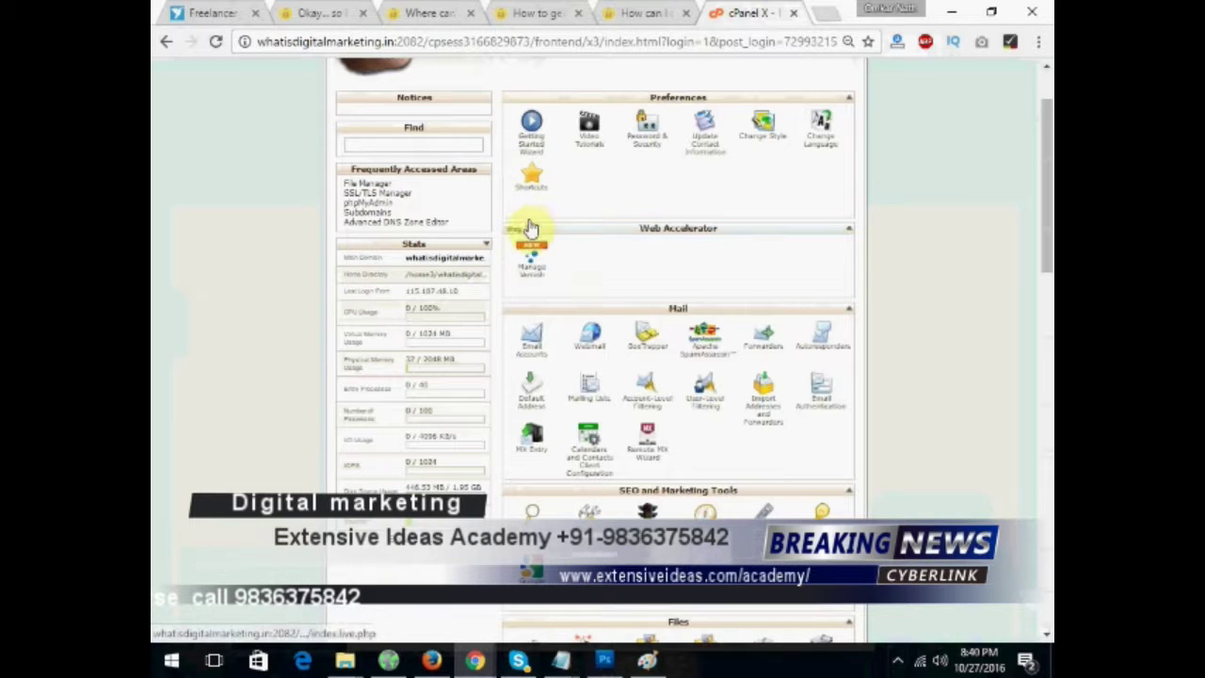
pyautogui.scroll(-1, 396, 326)
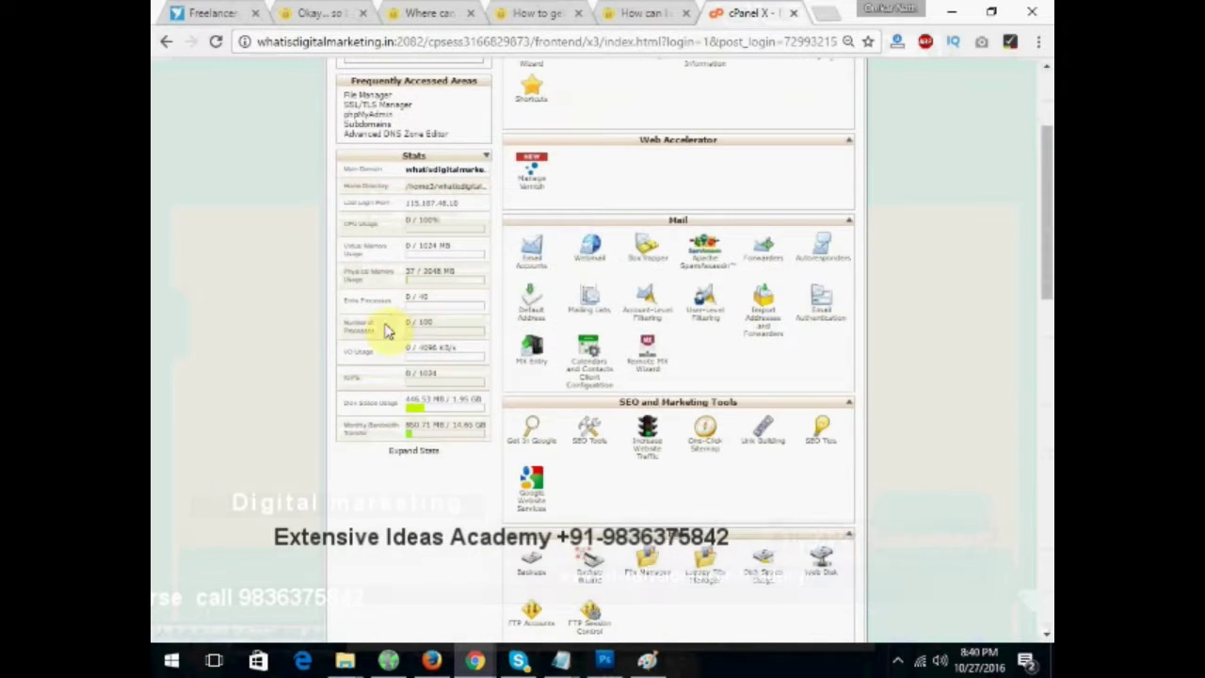
pyautogui.scroll(2, 349, 325)
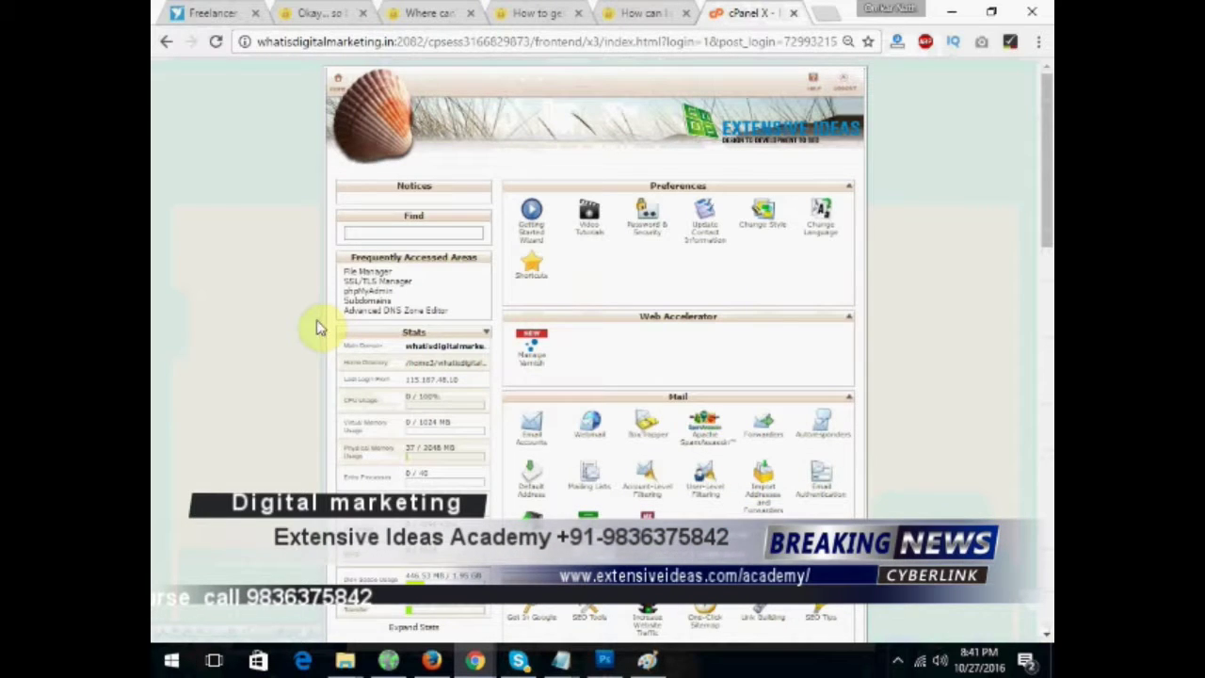
pyautogui.scroll(-1, 320, 326)
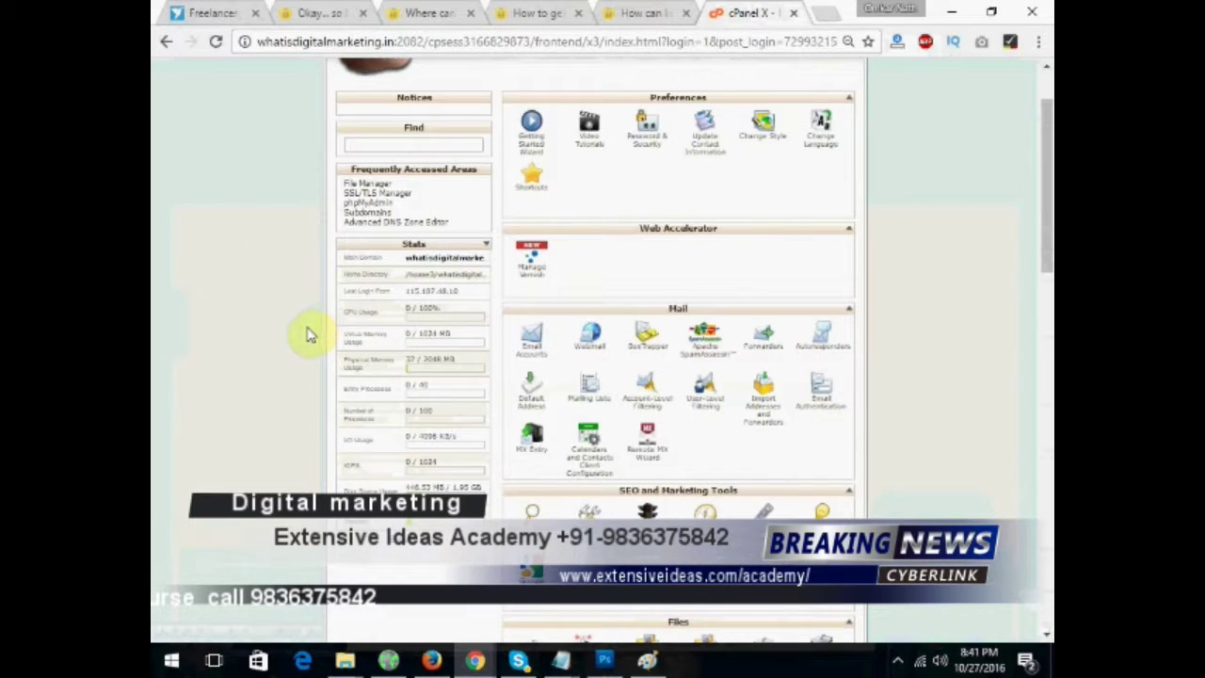
pyautogui.scroll(-2, 306, 336)
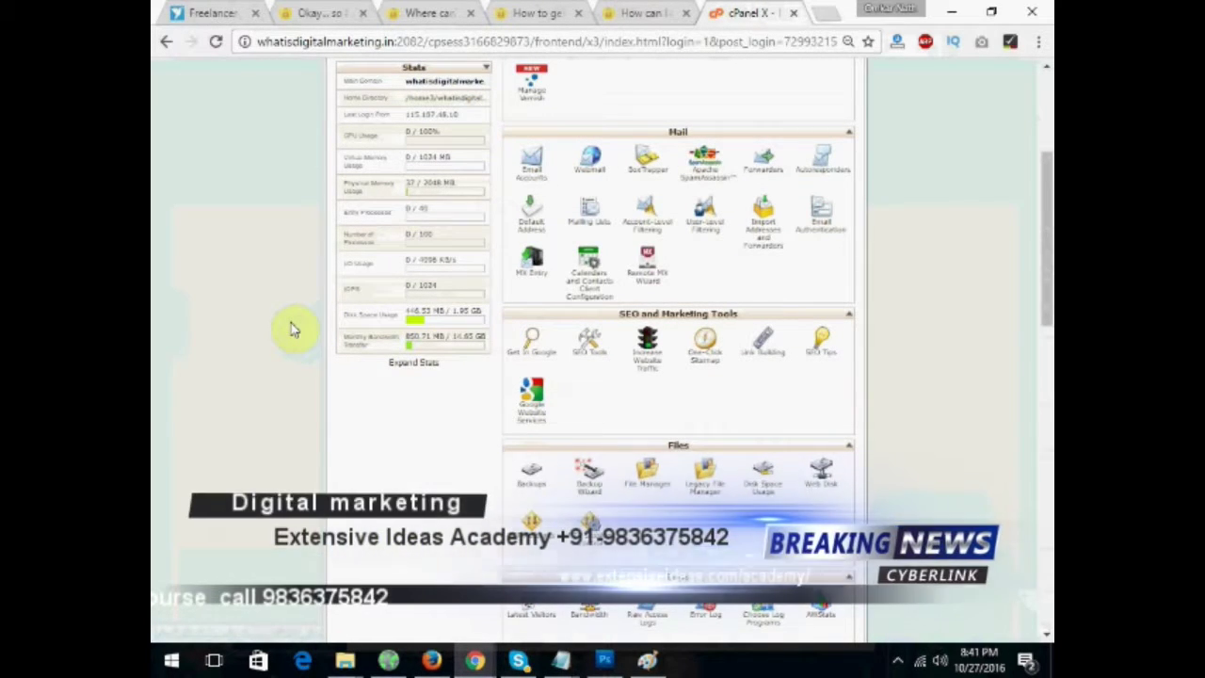
pyautogui.scroll(-3, 292, 327)
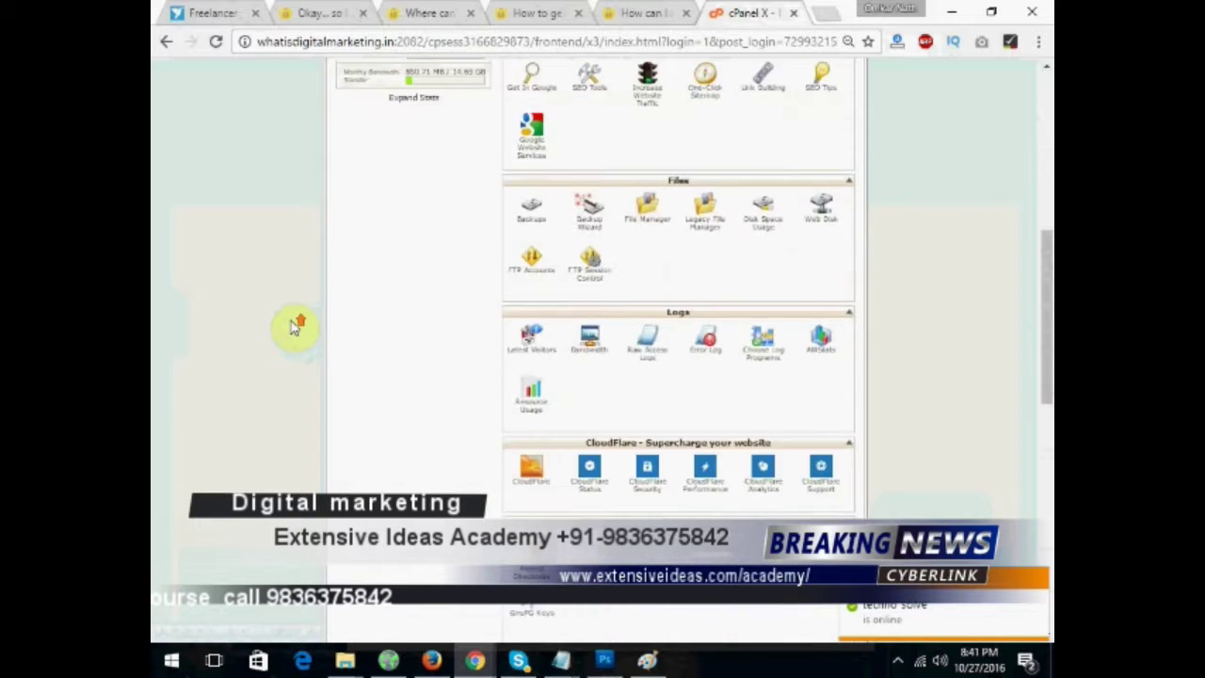
pyautogui.scroll(5, 291, 327)
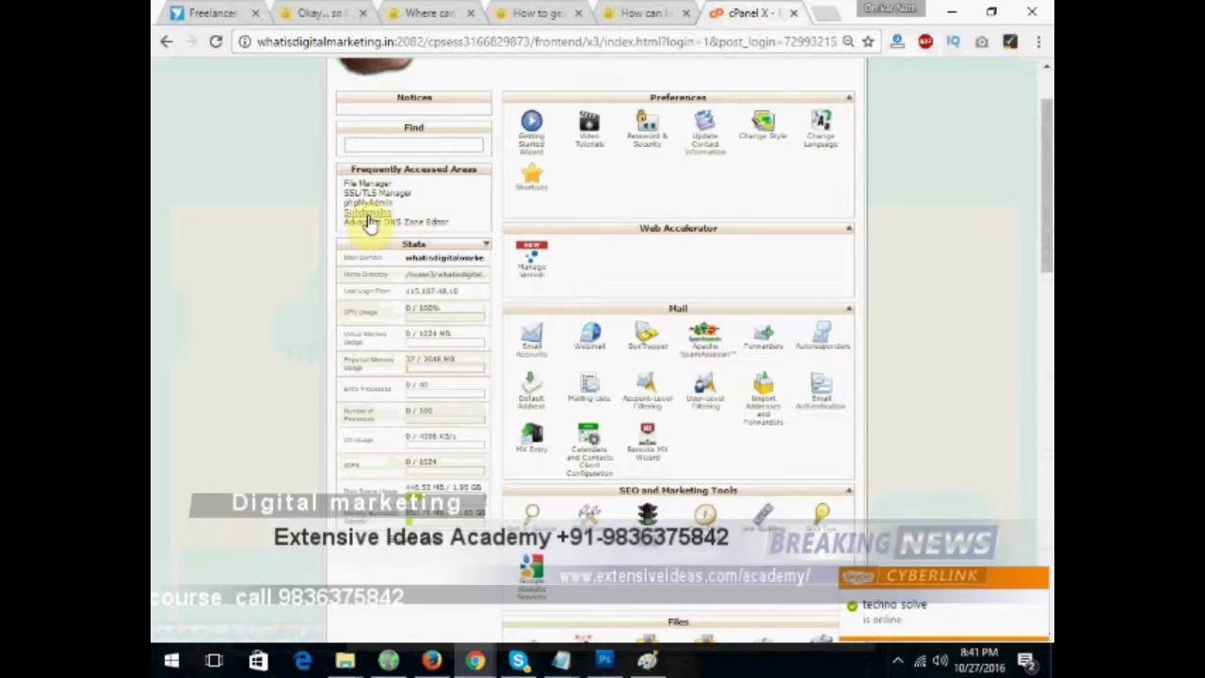
# - Return to the SSLs help articles and review the ordered-SSL activation article
pyautogui.click(428, 14)
pyautogui.click(323, 13)
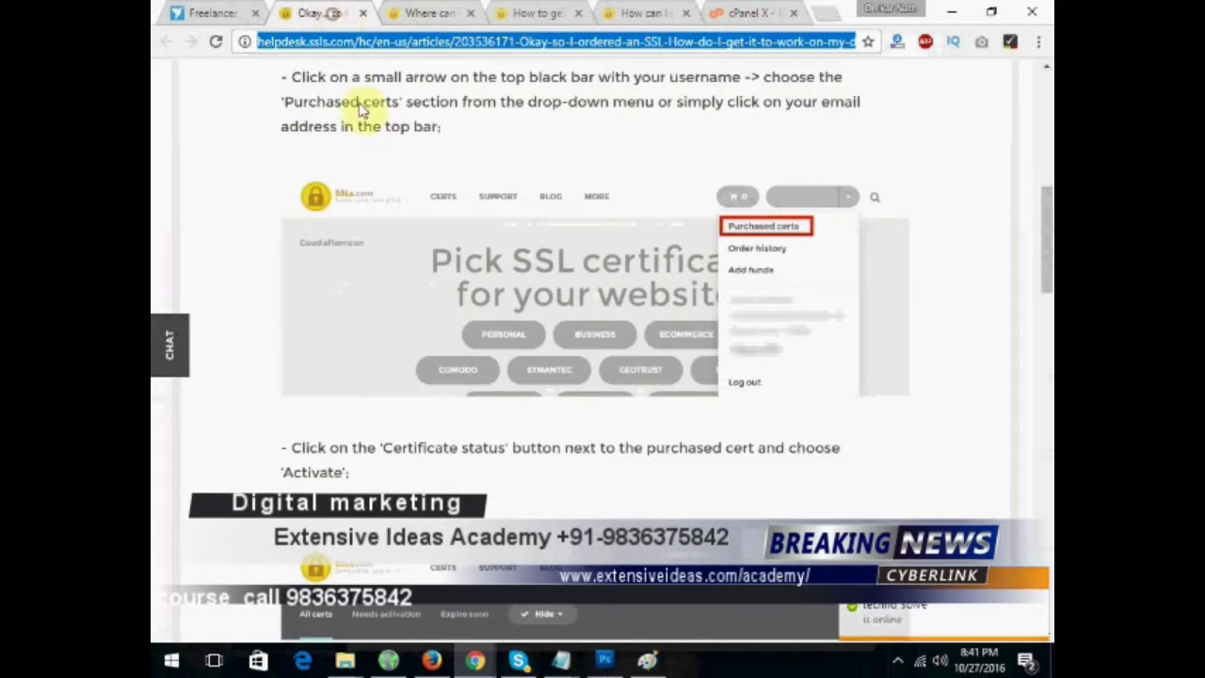
pyautogui.scroll(3, 293, 233)
pyautogui.scroll(2, 294, 254)
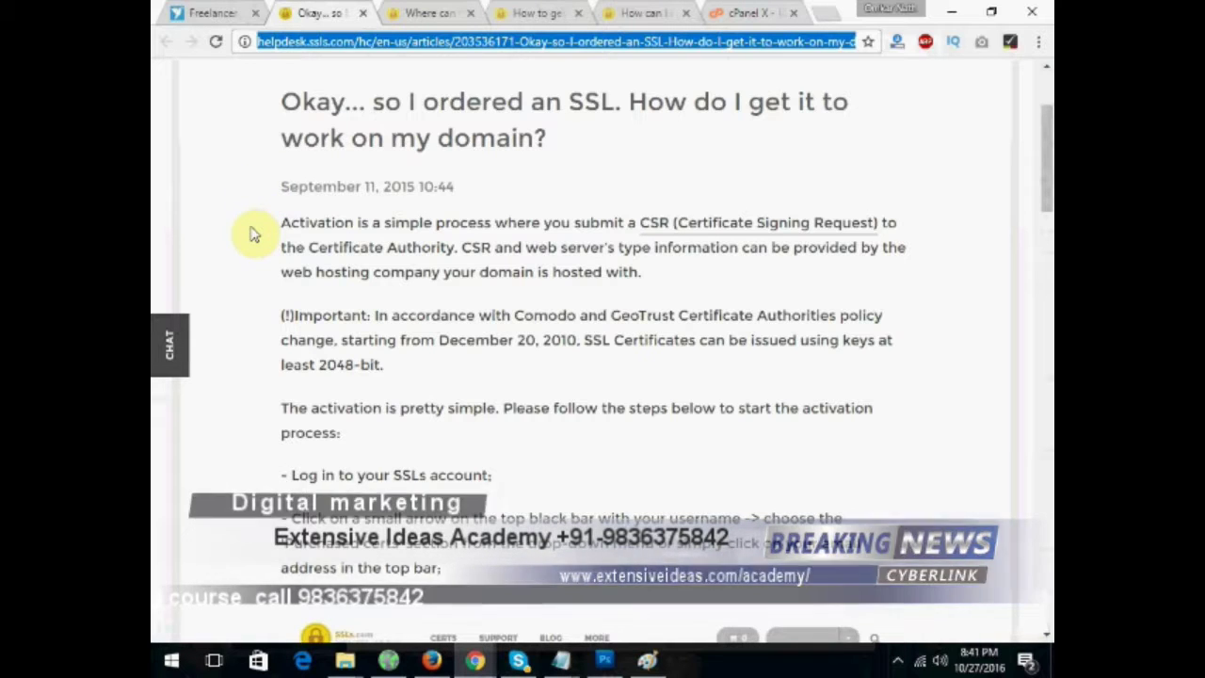
pyautogui.scroll(3, 247, 264)
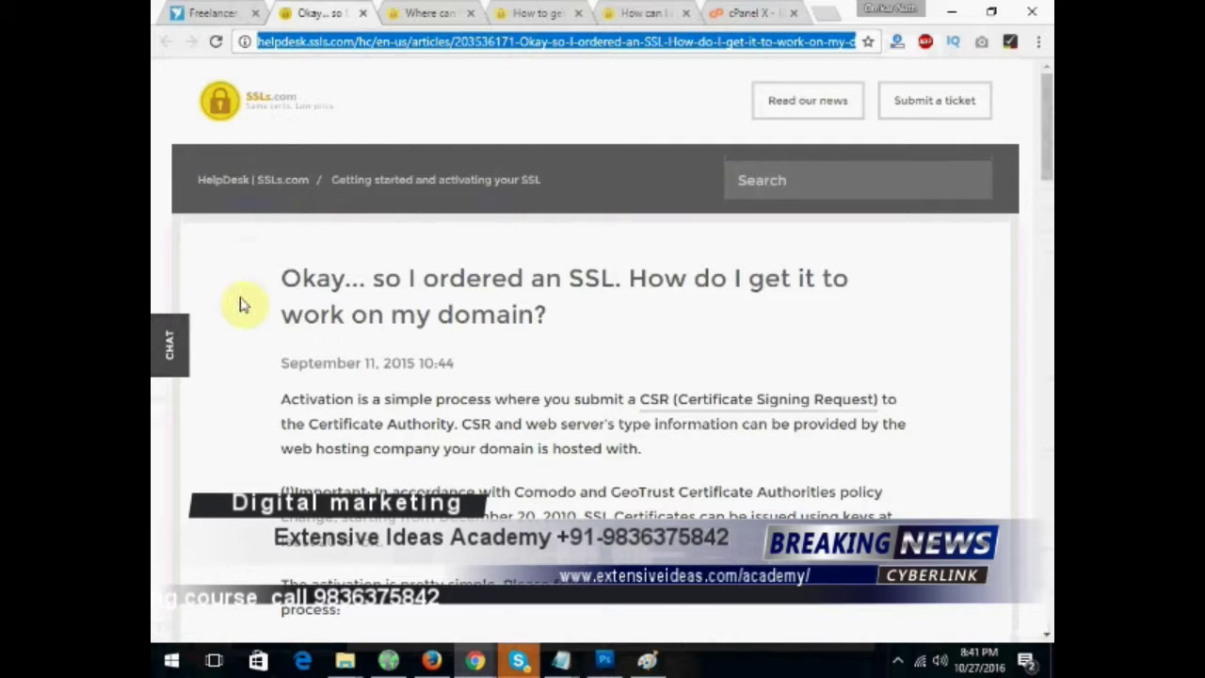
pyautogui.scroll(-2, 245, 301)
# - In the CSR instructions article, highlight the heading and the supported servers and panels list
pyautogui.click(418, 28)
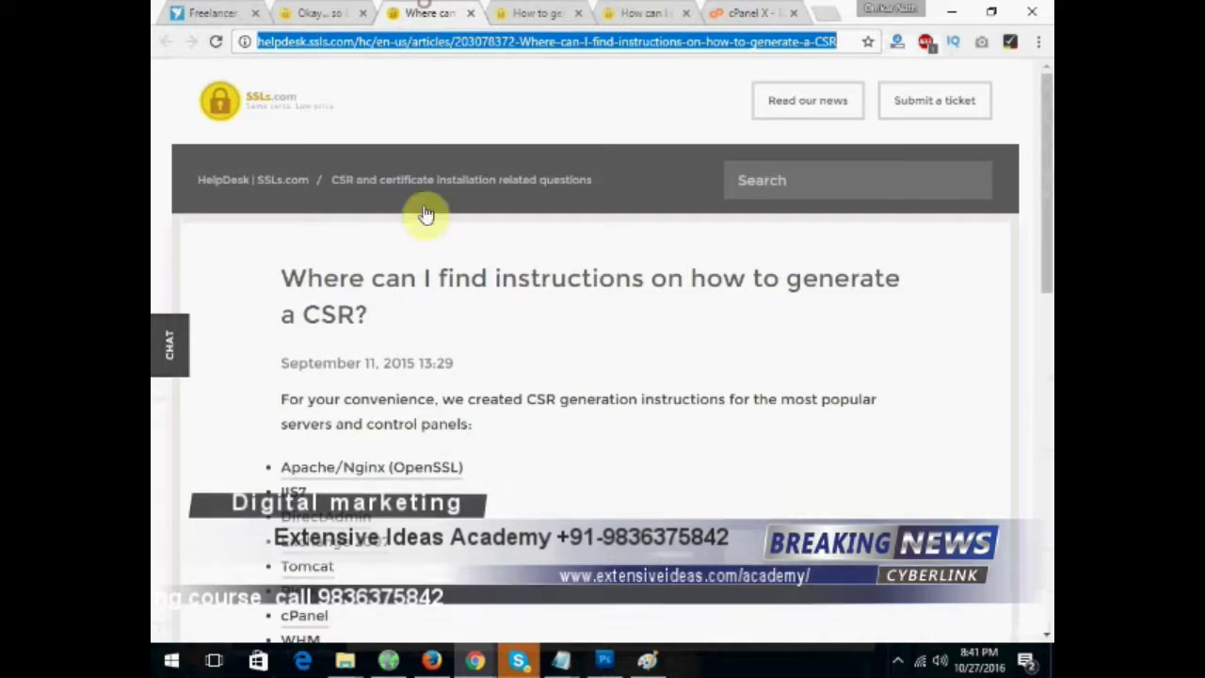
pyautogui.scroll(-4, 377, 236)
pyautogui.scroll(2, 428, 155)
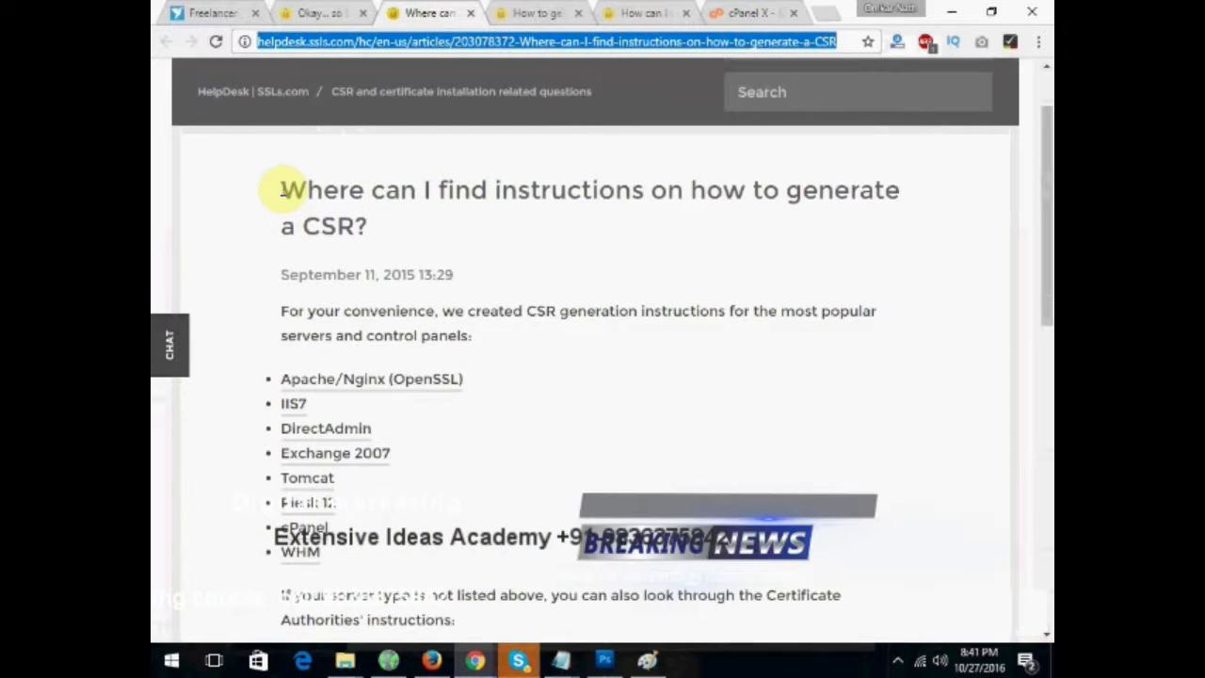
pyautogui.moveTo(281, 189); pyautogui.dragTo(411, 228)
pyautogui.click(410, 231)
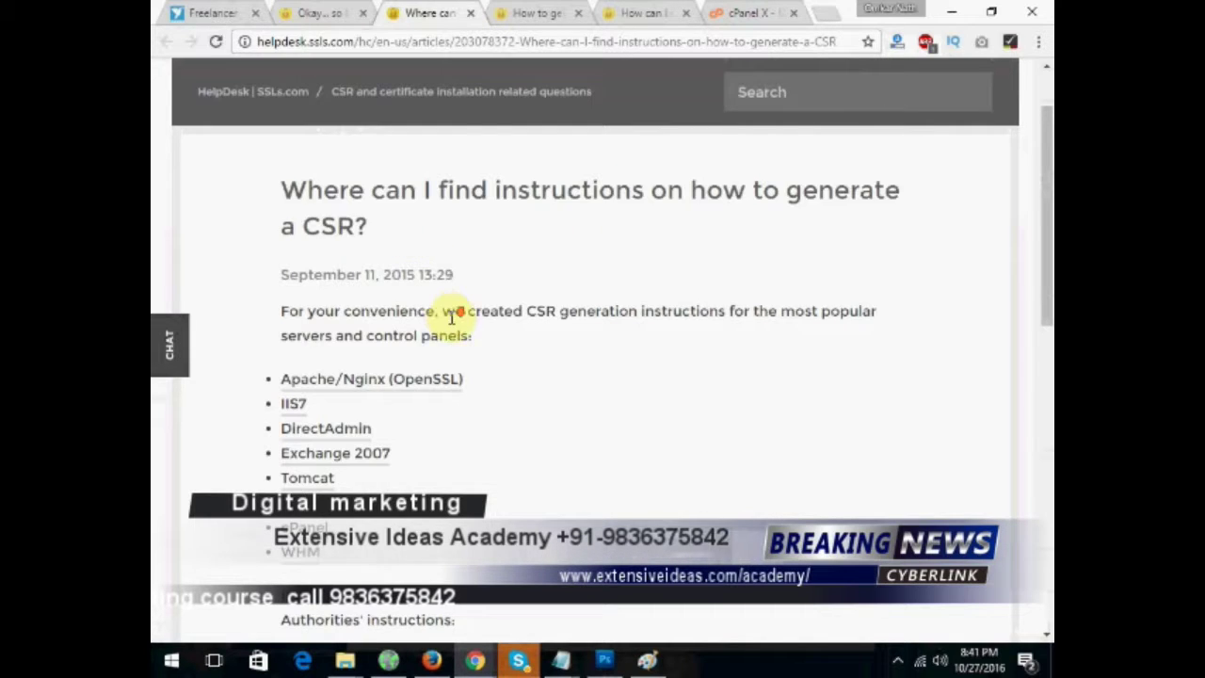
pyautogui.scroll(-2, 443, 320)
pyautogui.scroll(-4, 287, 300)
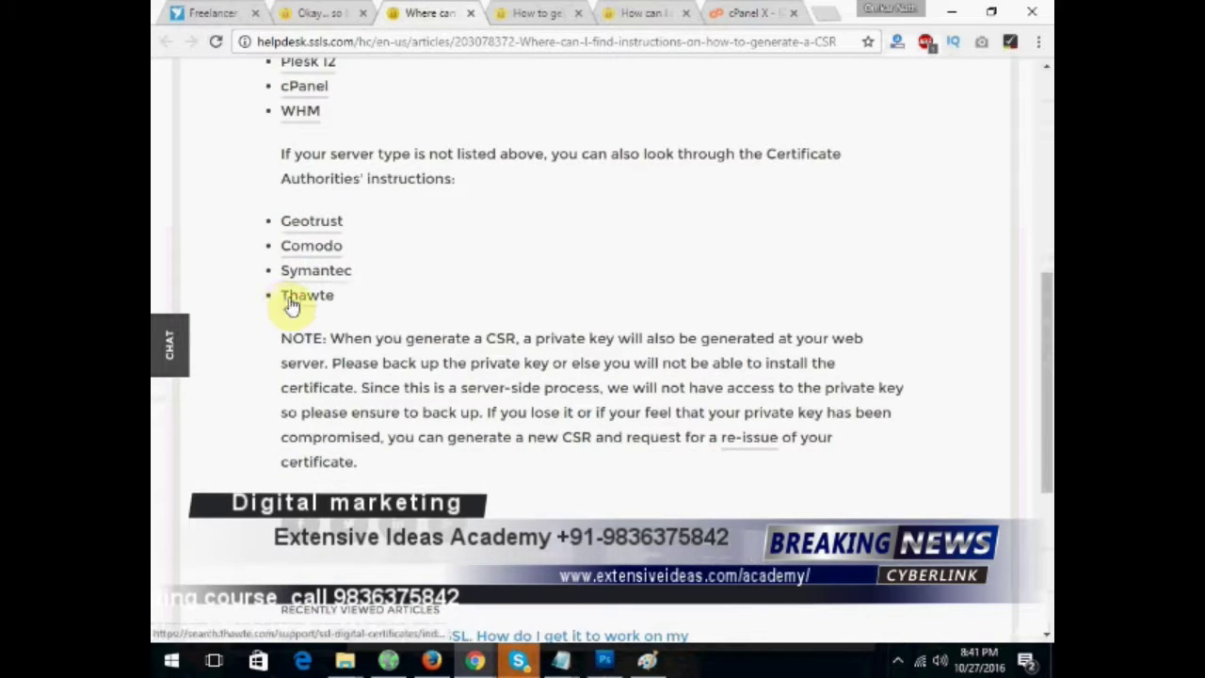
pyautogui.scroll(2, 323, 153)
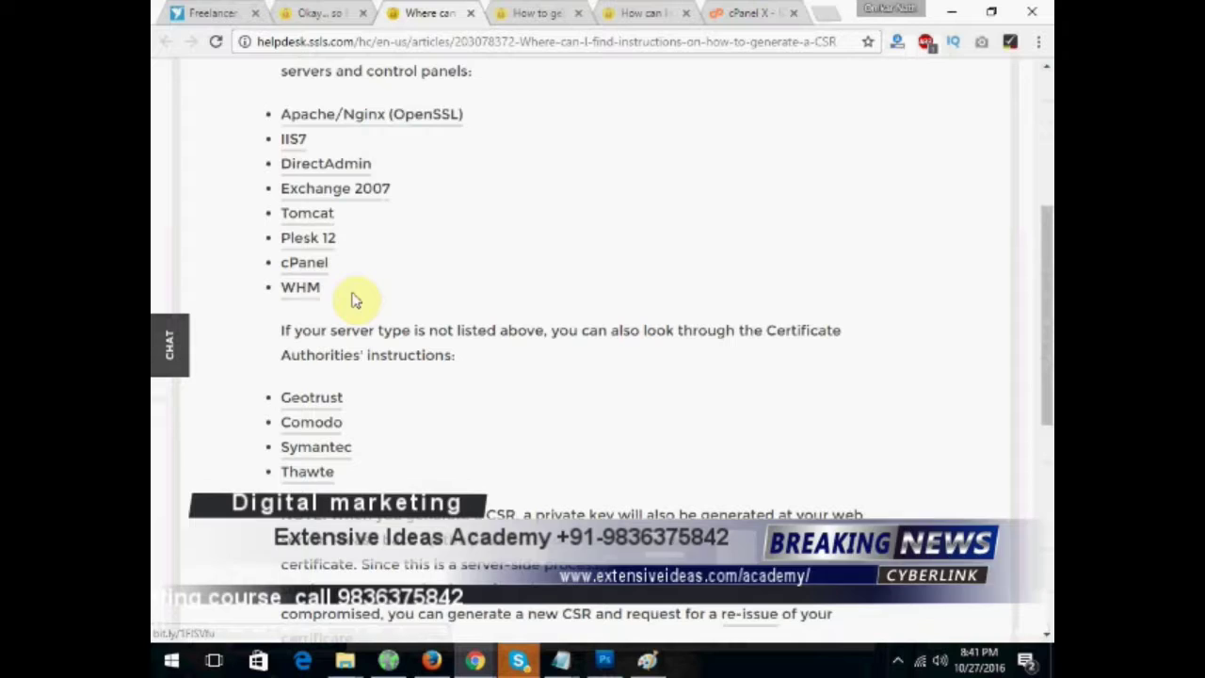
pyautogui.moveTo(351, 299); pyautogui.dragTo(283, 113)
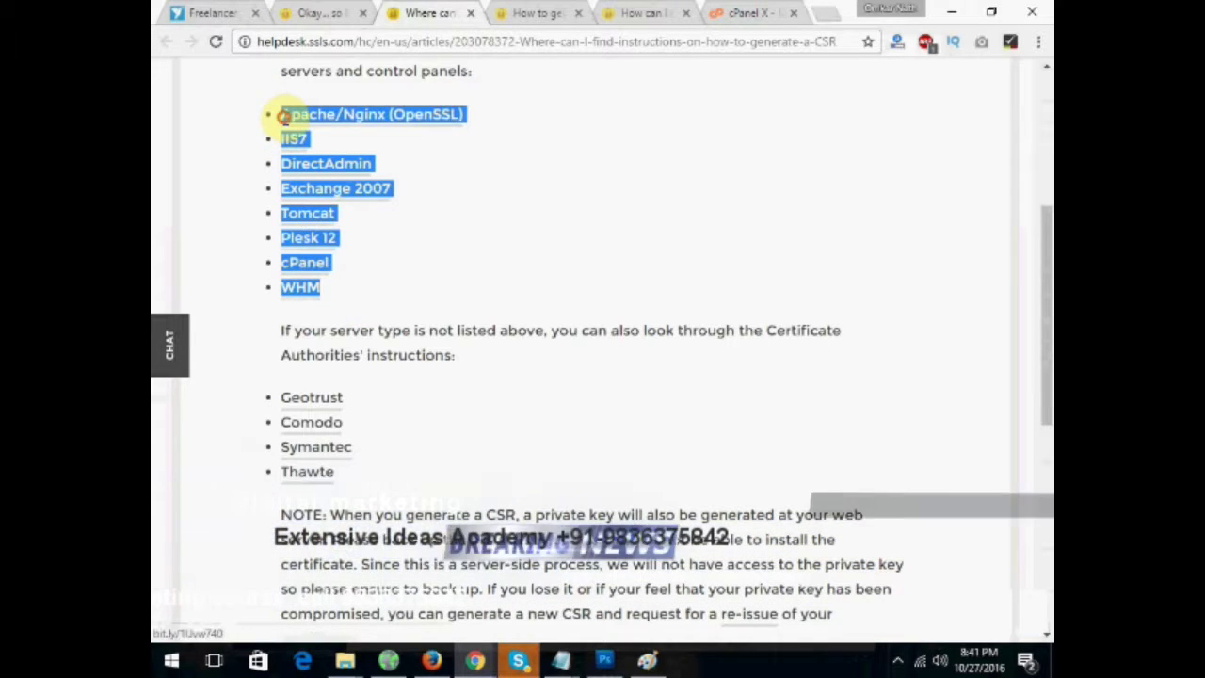
pyautogui.click(570, 107)
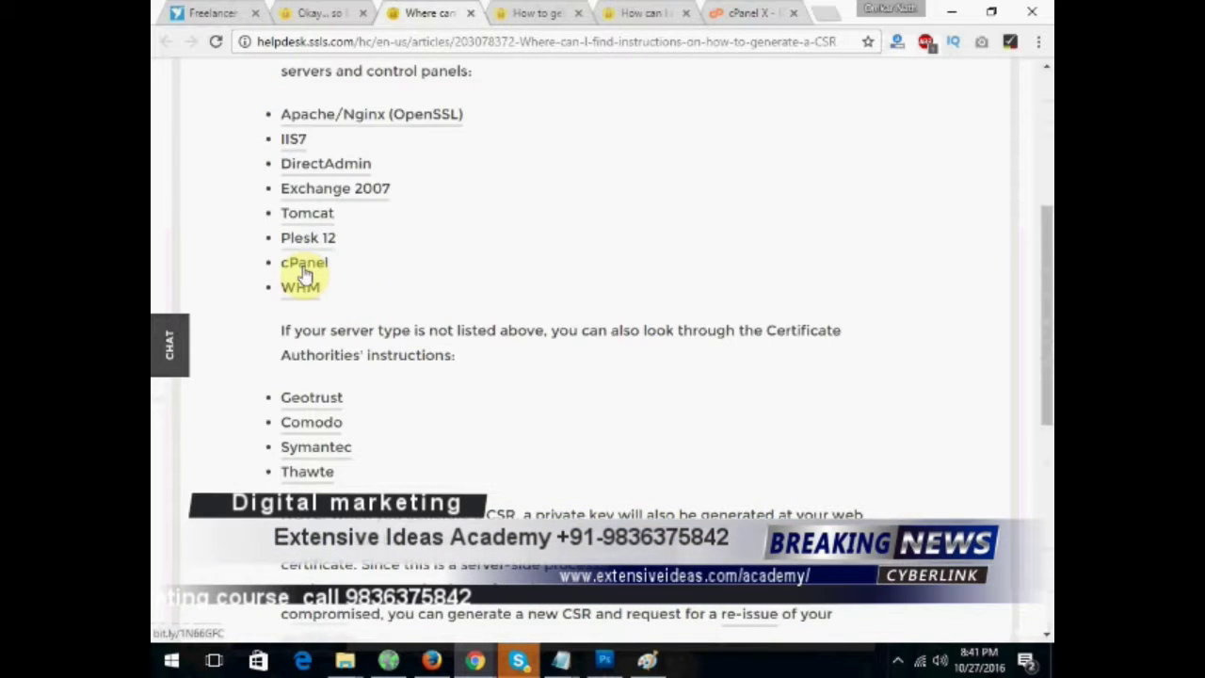
pyautogui.click(744, 14)
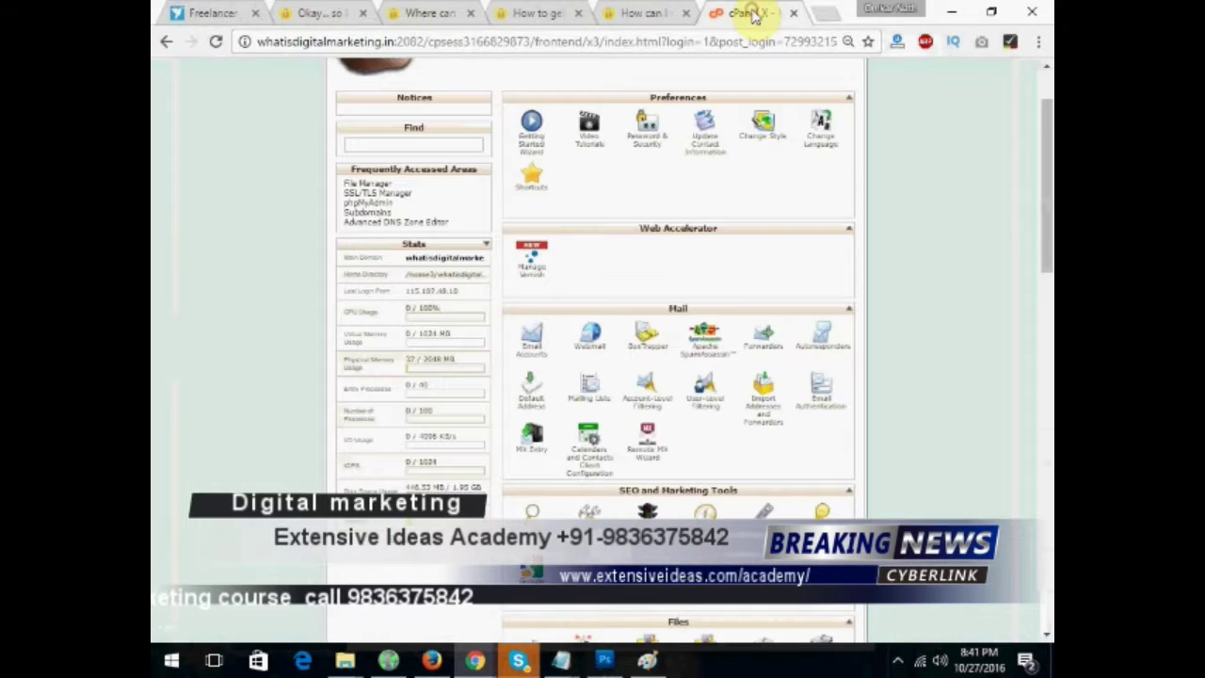
pyautogui.click(421, 13)
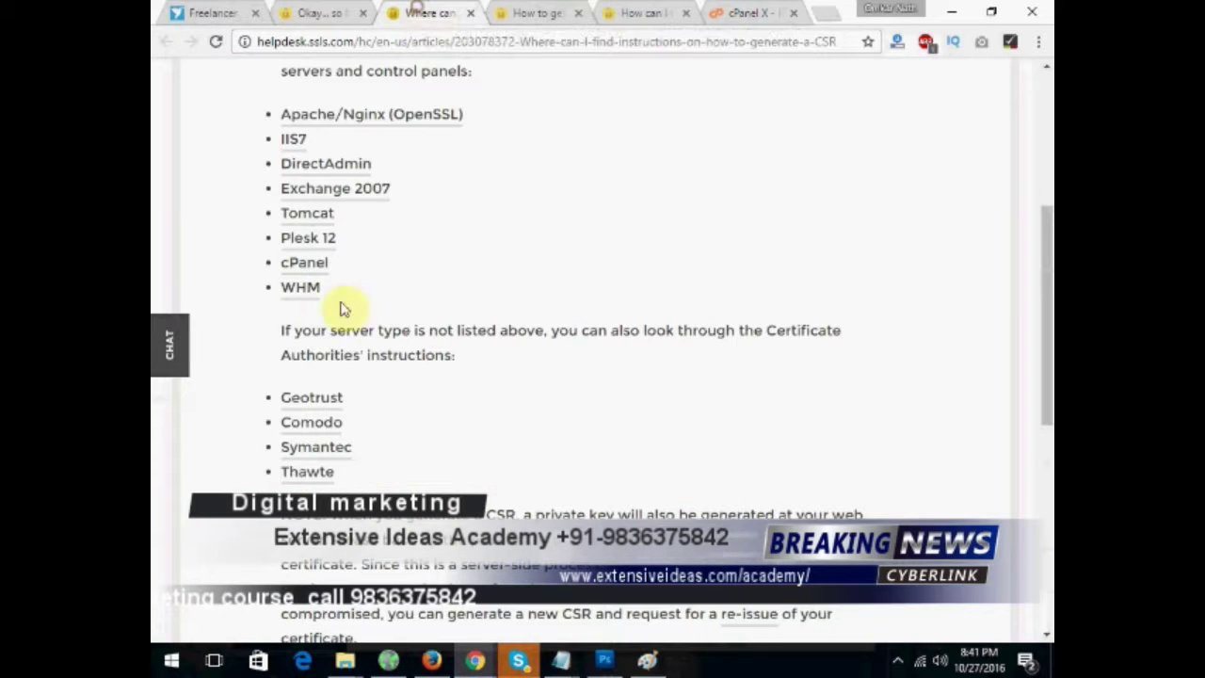
# - Scroll through the 'How to generate a CSR code in cPanel' guide's steps
pyautogui.click(517, 15)
pyautogui.scroll(-2, 291, 462)
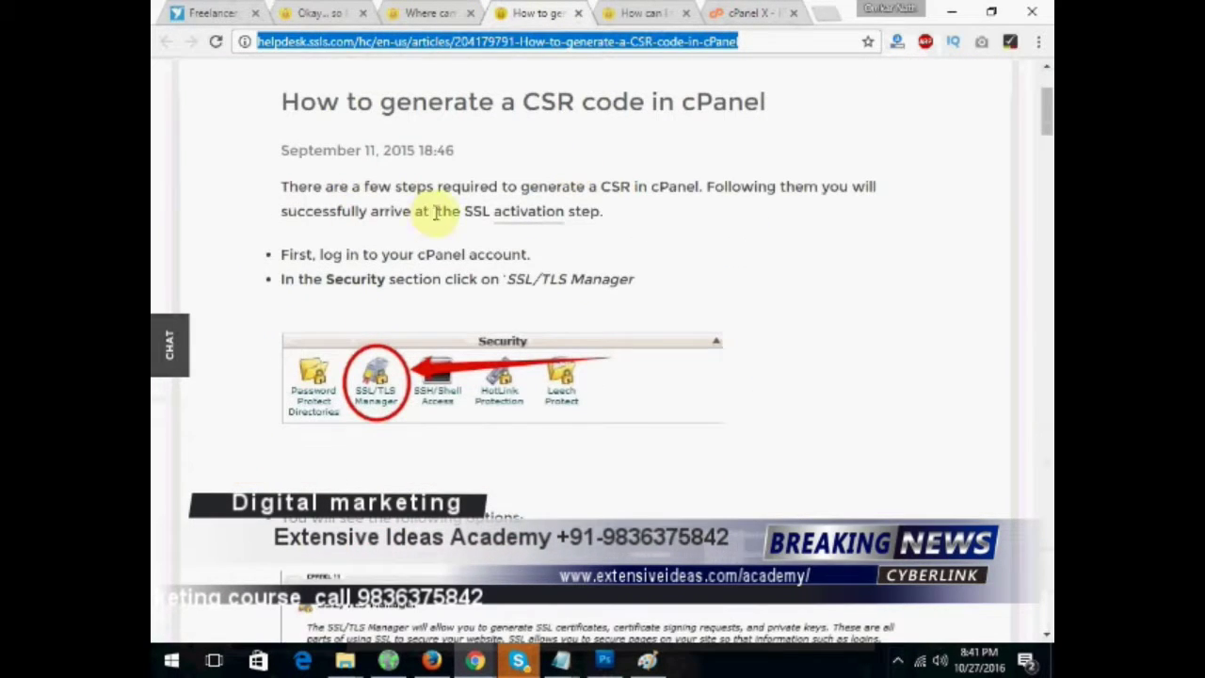
pyautogui.scroll(-1, 417, 231)
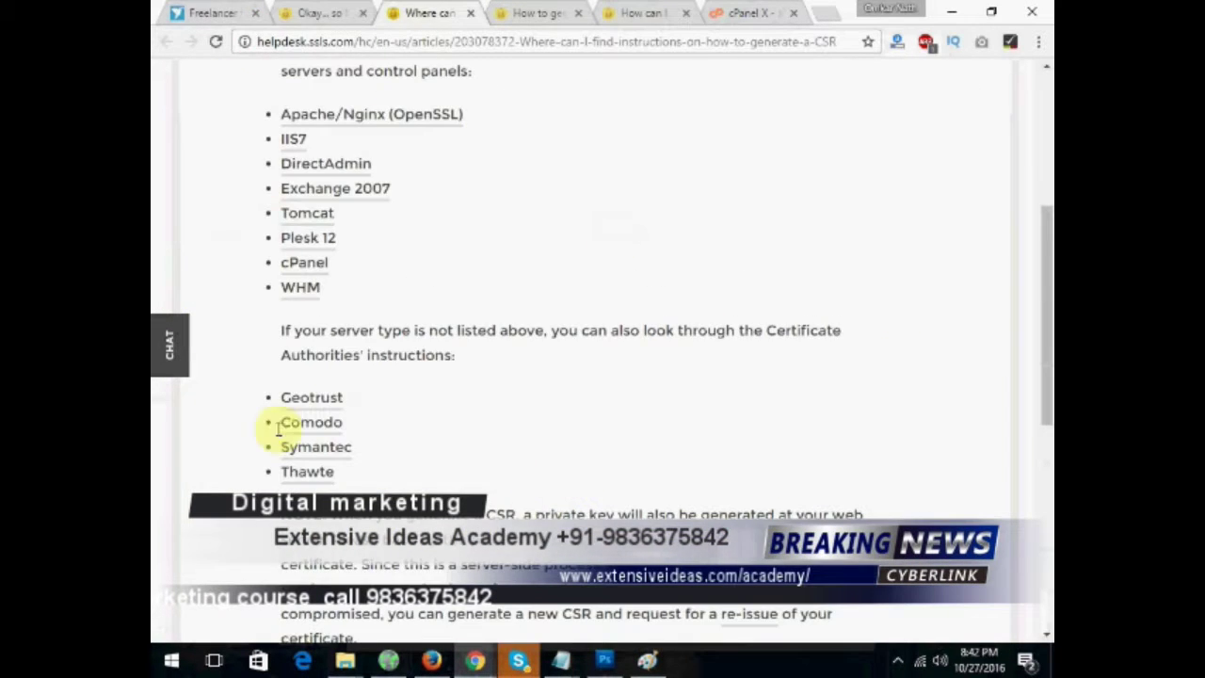
pyautogui.scroll(3, 282, 424)
pyautogui.click(529, 22)
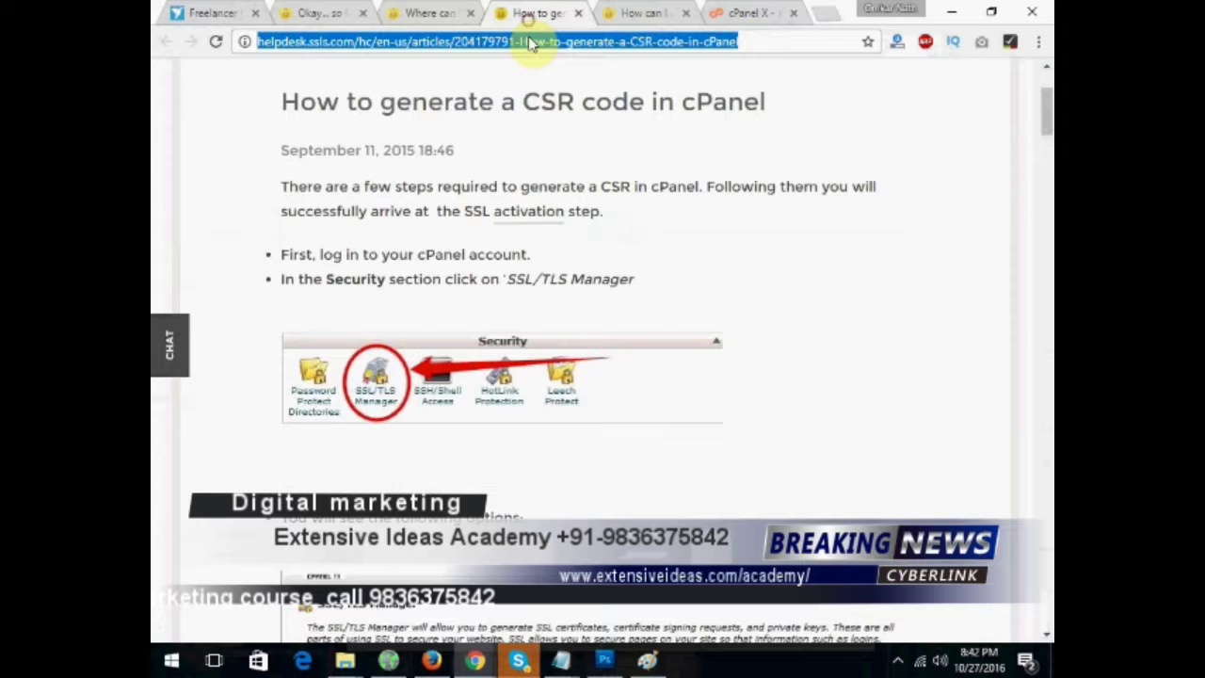
pyautogui.scroll(2, 288, 323)
pyautogui.scroll(-10, 274, 342)
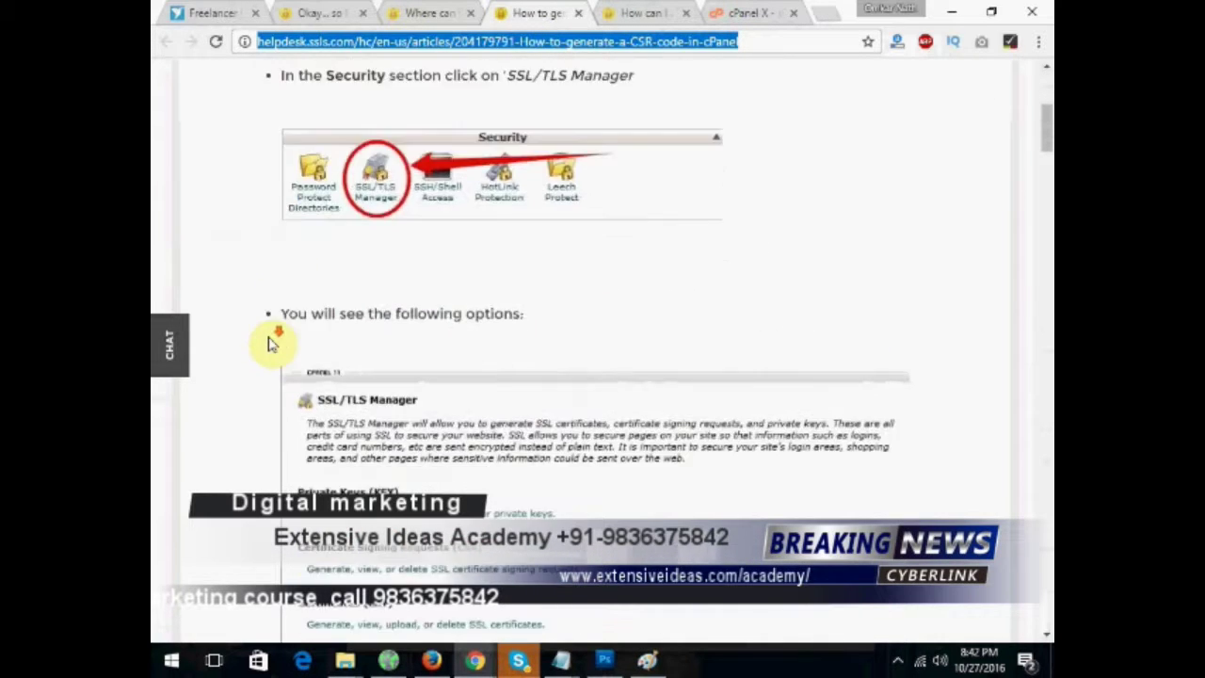
pyautogui.scroll(-6, 376, 392)
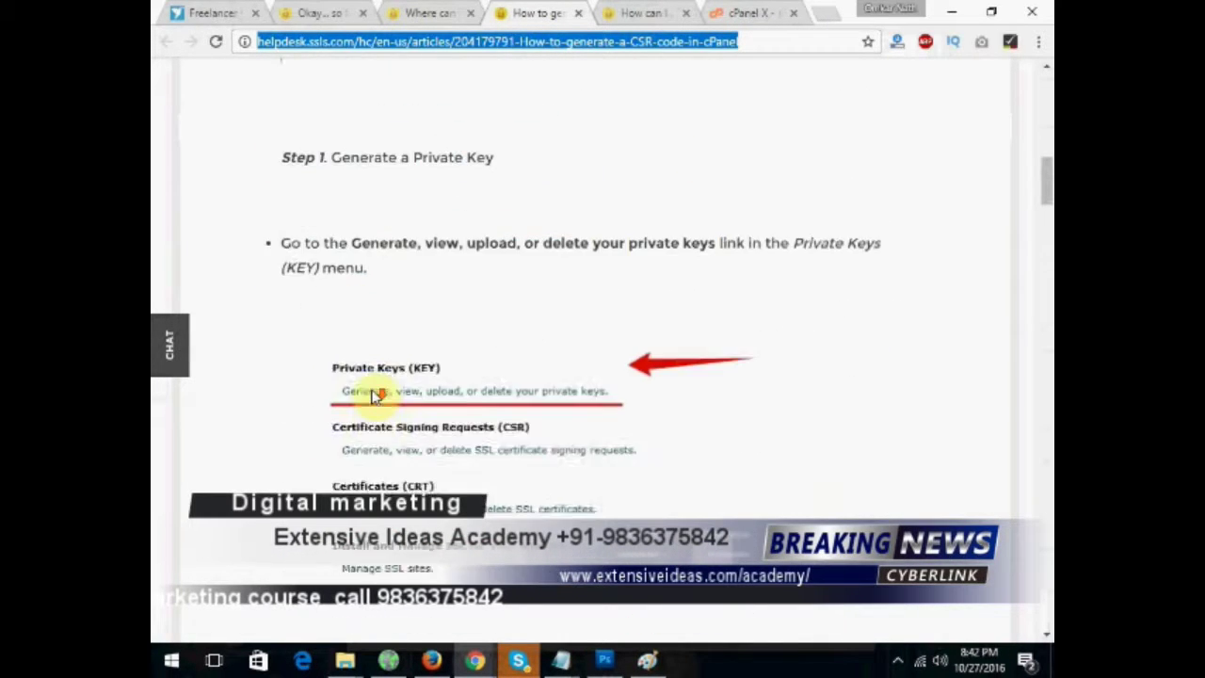
pyautogui.moveTo(1047, 193); pyautogui.dragTo(1046, 162)
pyautogui.scroll(6, 1046, 162)
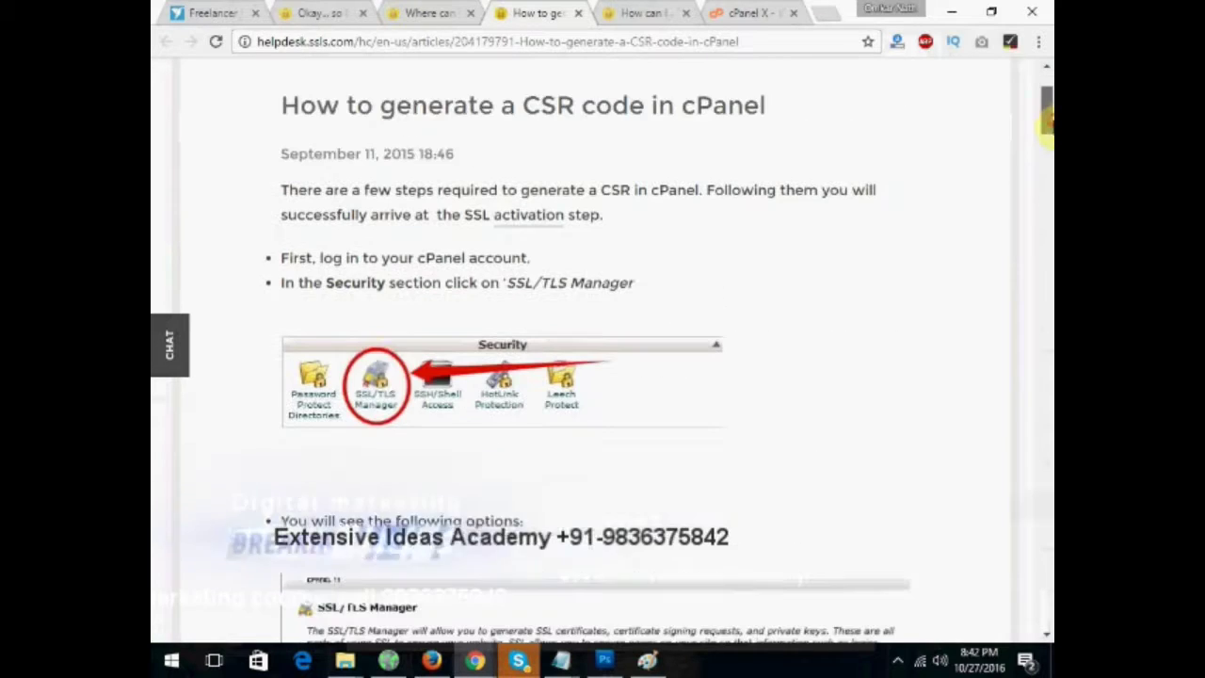
pyautogui.scroll(2, 274, 334)
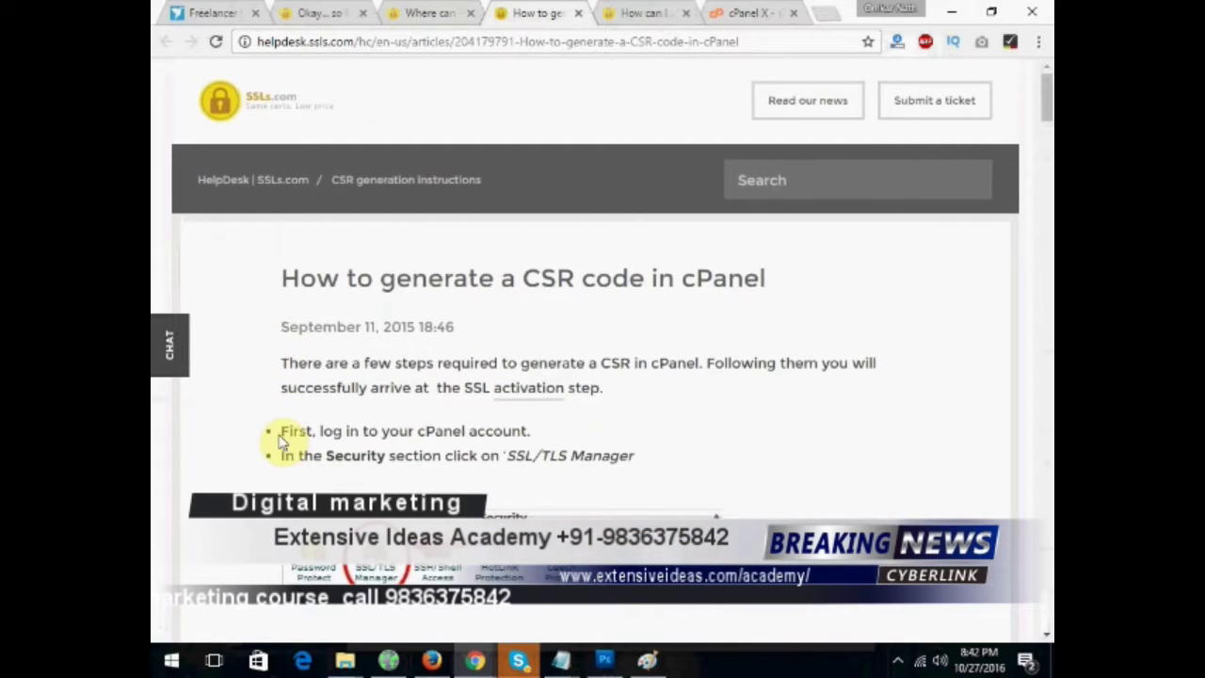
pyautogui.scroll(-2, 282, 437)
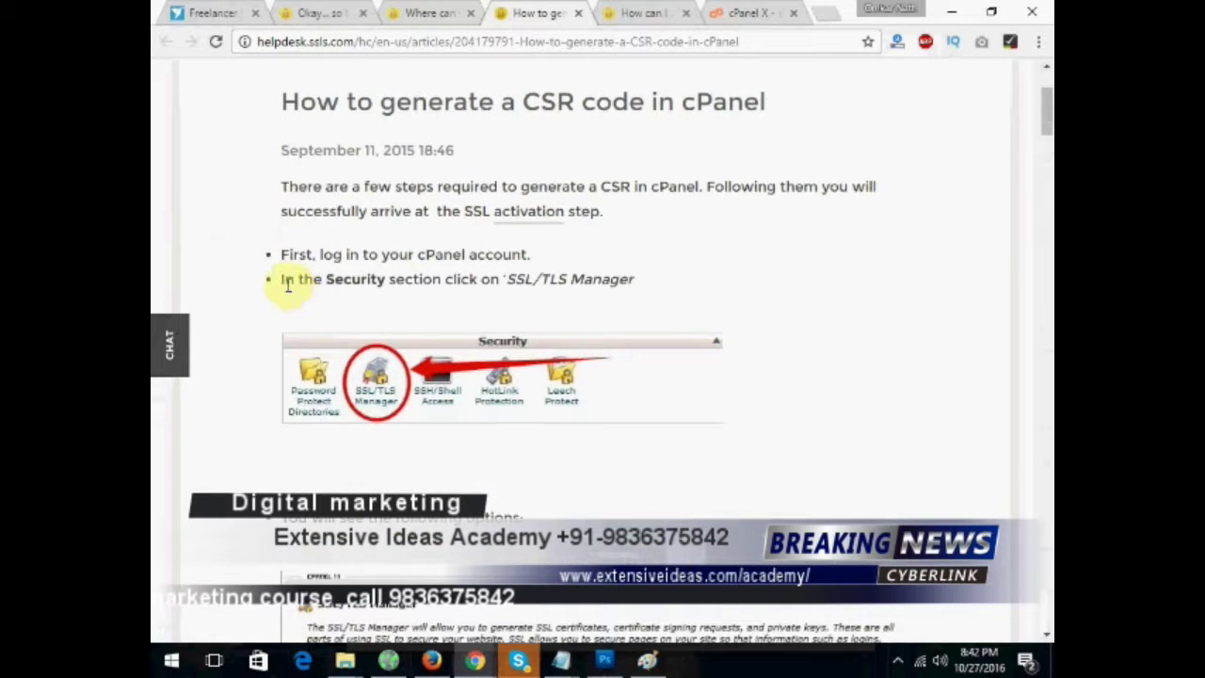
# - Highlight the guide's SSL/TLS Manager step and its cPanel login step
pyautogui.moveTo(281, 280); pyautogui.dragTo(660, 280)
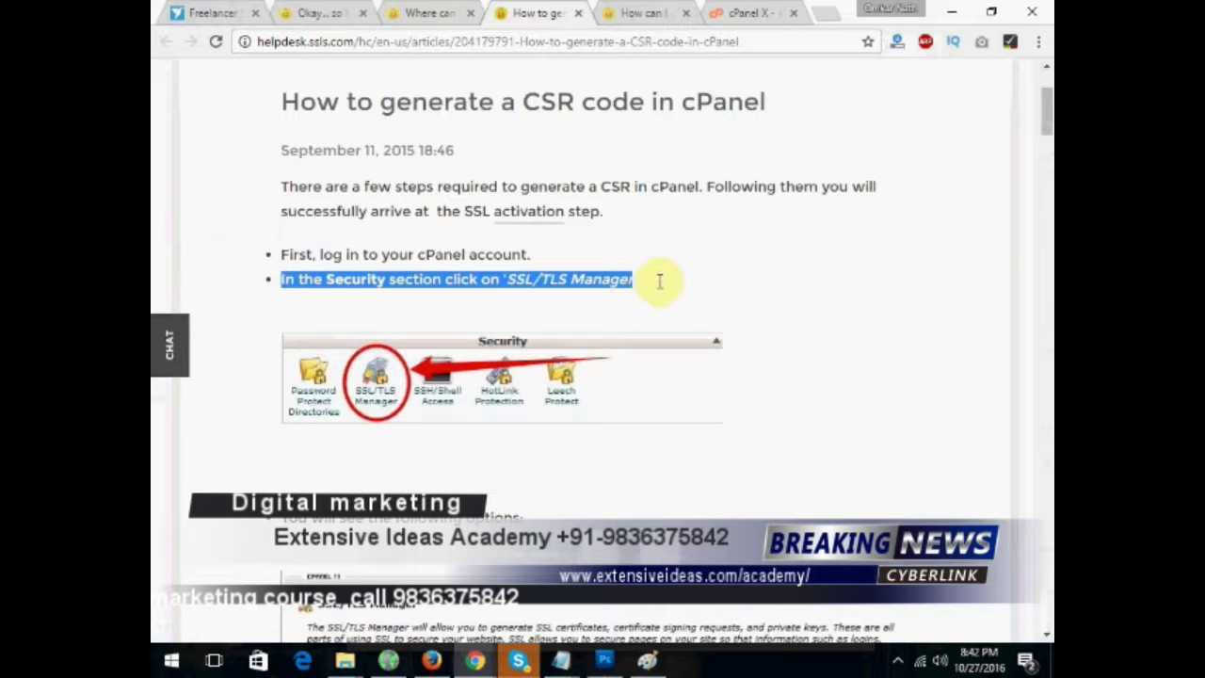
pyautogui.click(659, 286)
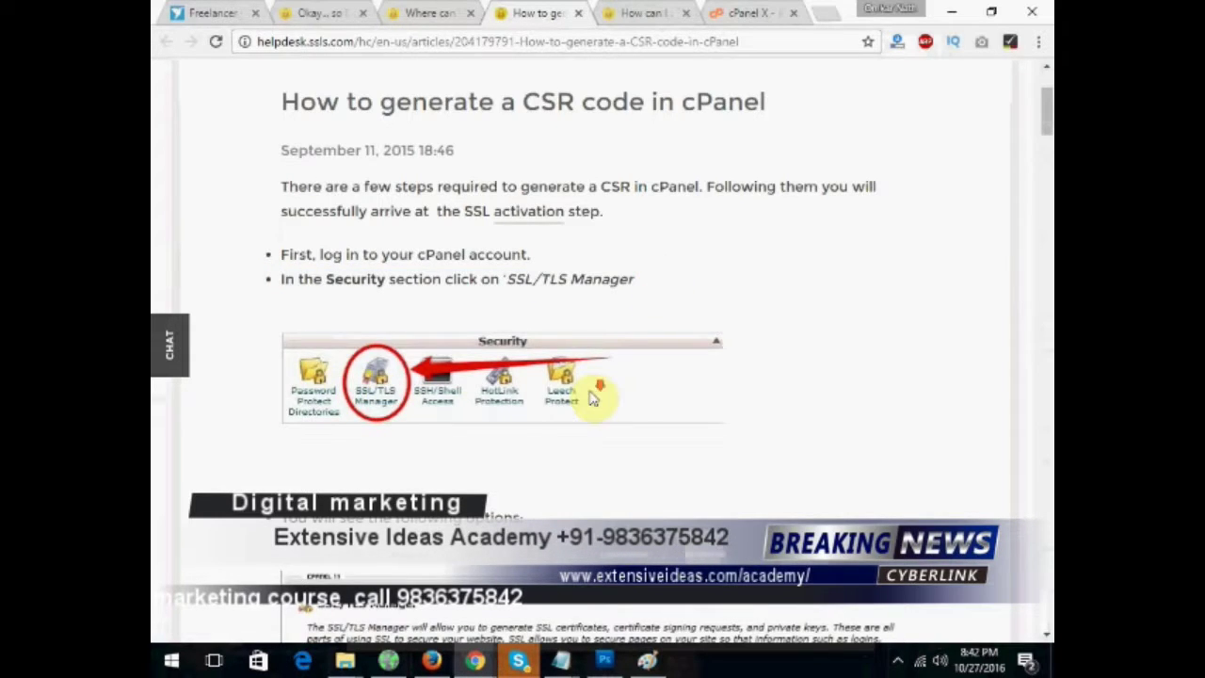
pyautogui.scroll(-4, 593, 398)
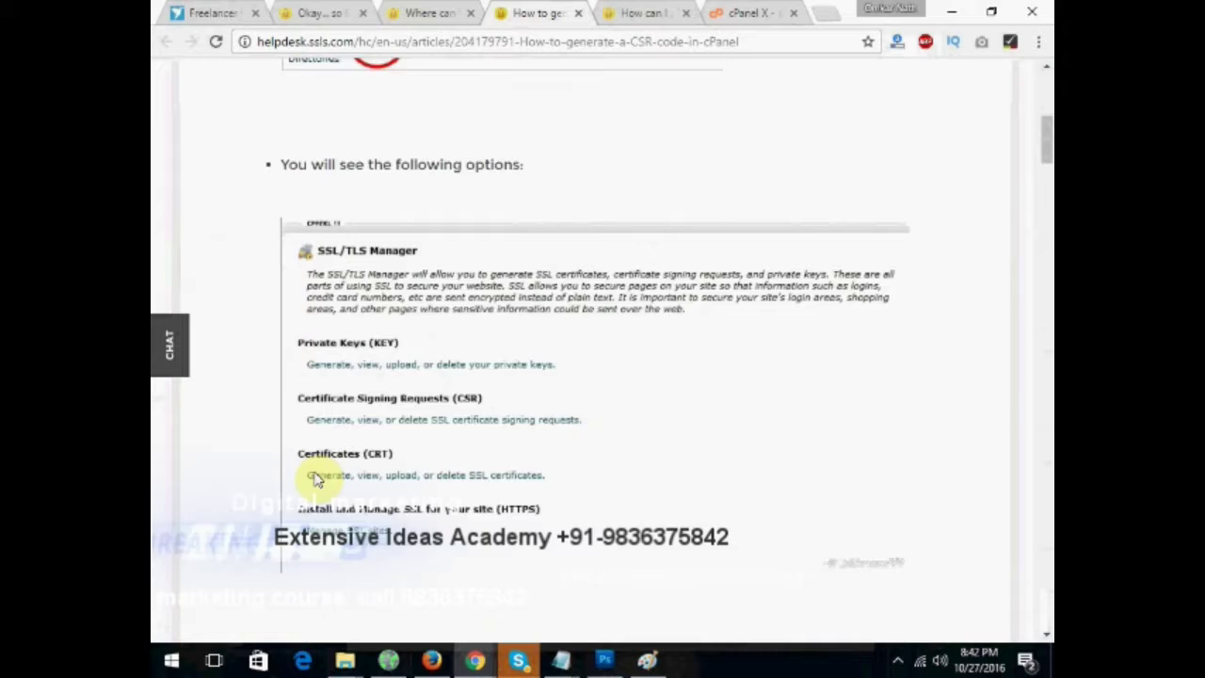
pyautogui.scroll(-10, 377, 451)
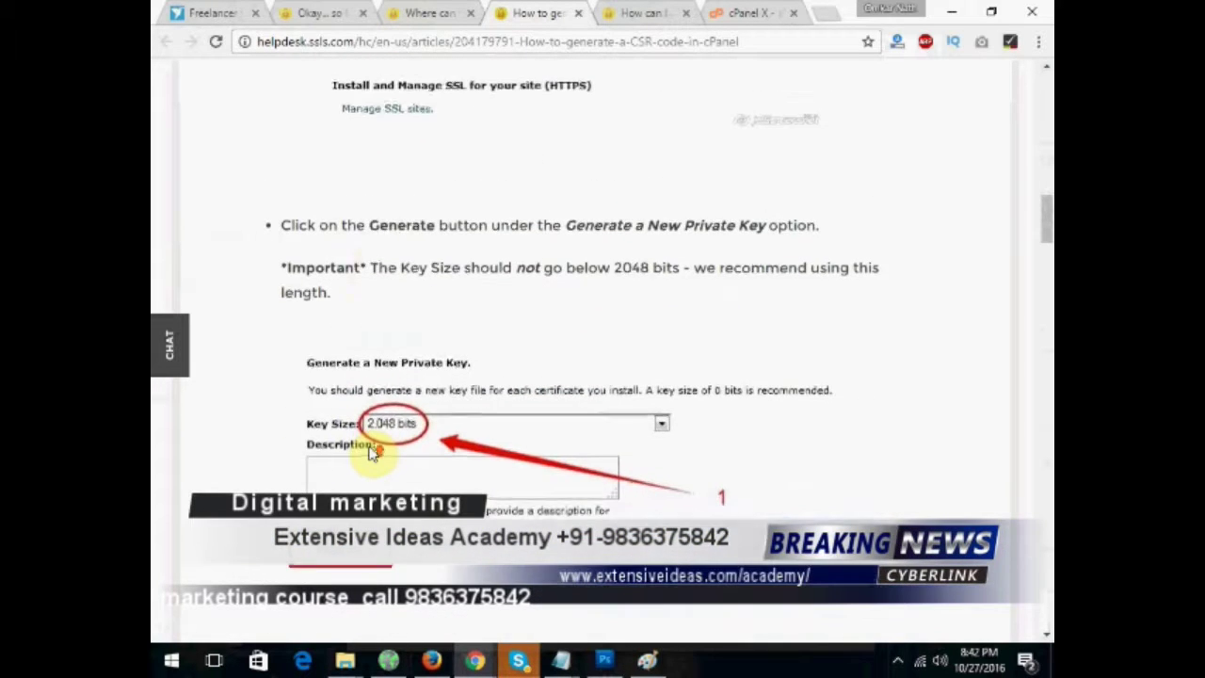
pyautogui.scroll(12, 370, 454)
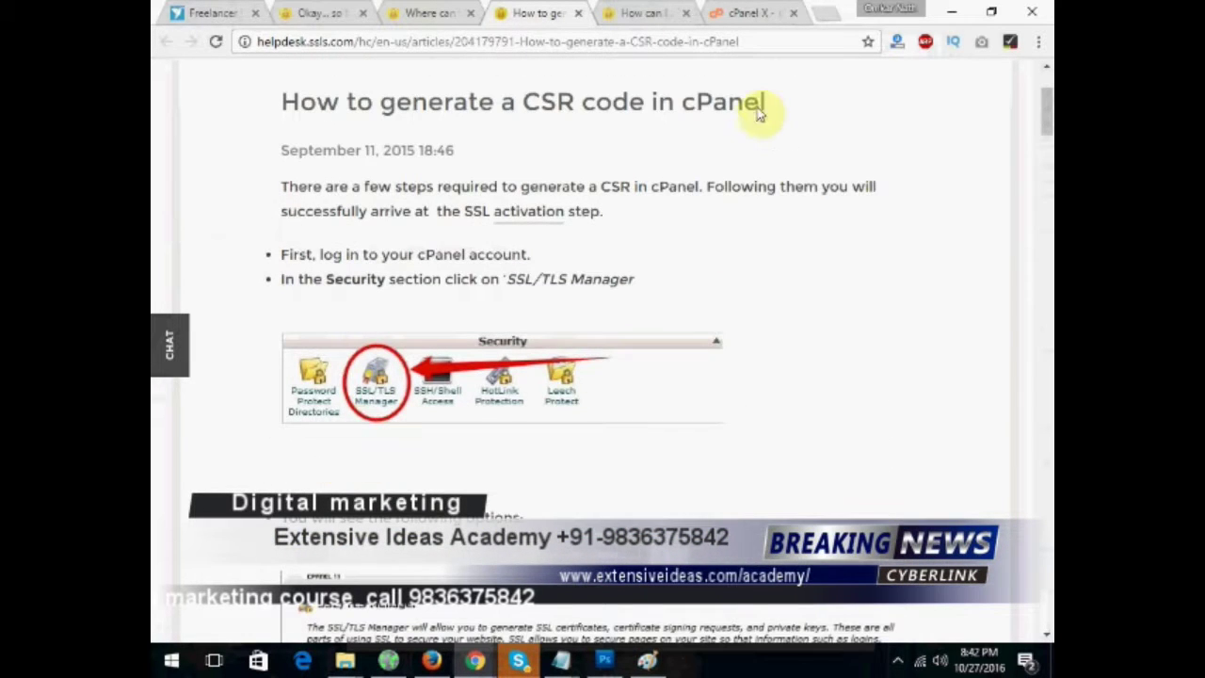
pyautogui.click(822, 21)
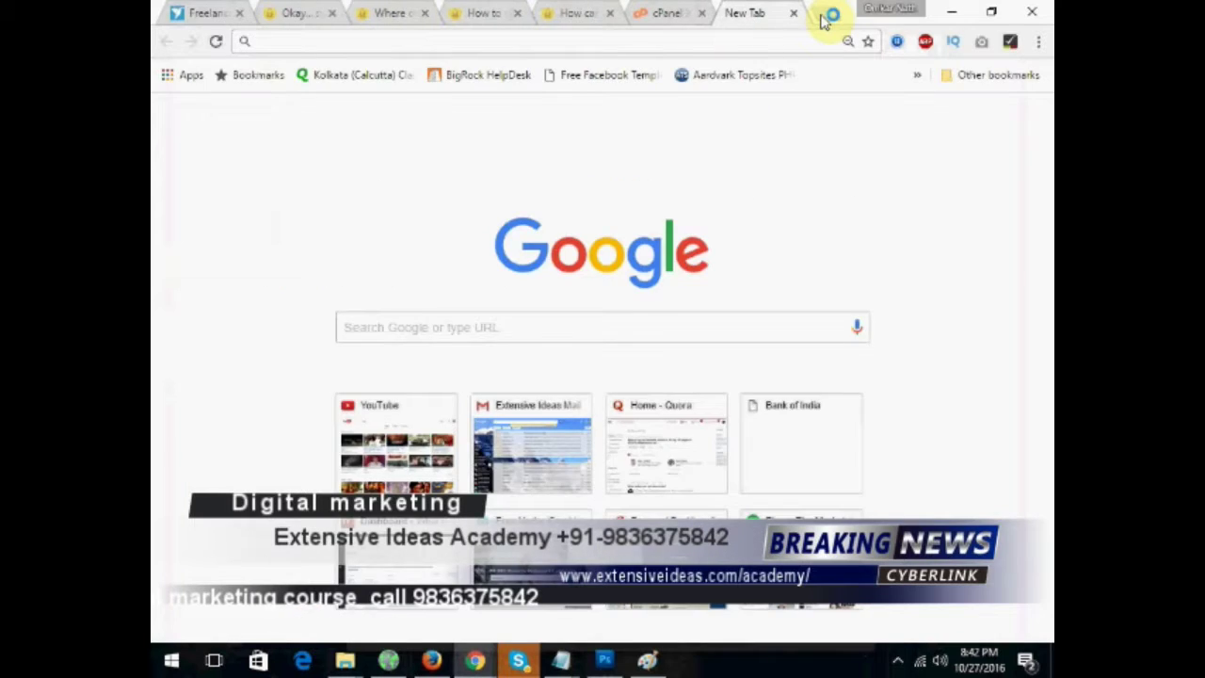
pyautogui.hotkey('ctrl', 'w')
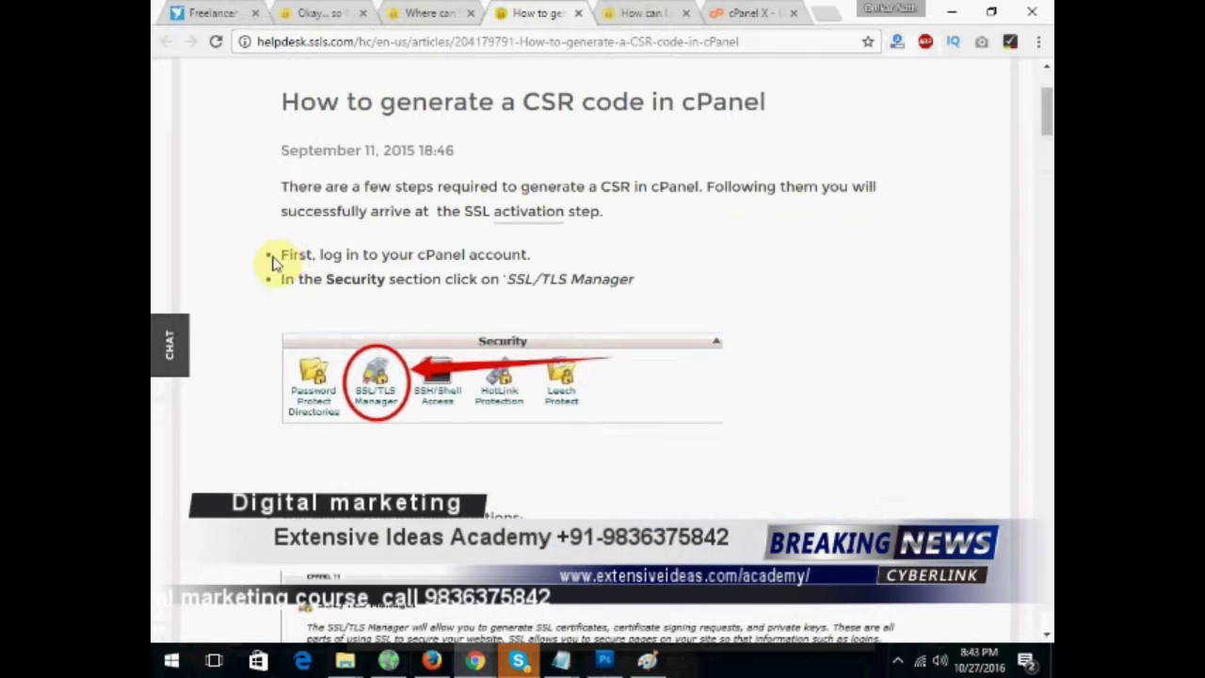
pyautogui.moveTo(304, 256); pyautogui.dragTo(560, 251)
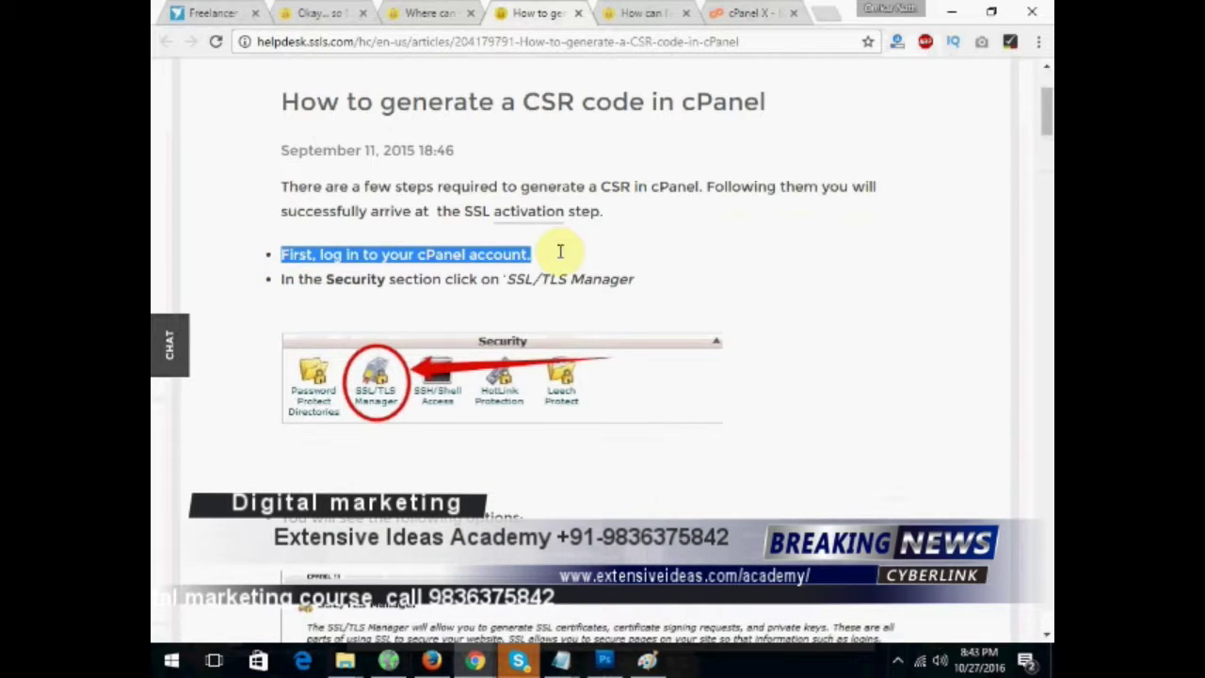
# - Open cPanel's SSL/TLS Manager in a new tab from the Security section
pyautogui.click(771, 17)
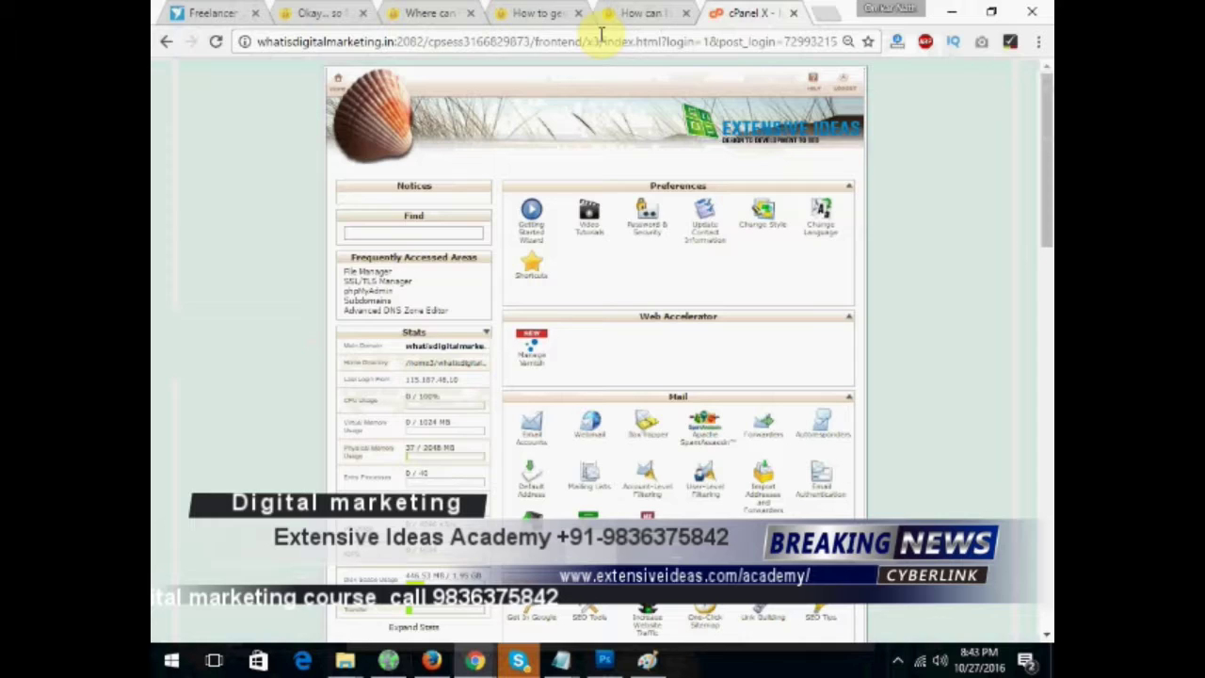
pyautogui.click(527, 15)
pyautogui.scroll(-1, 458, 282)
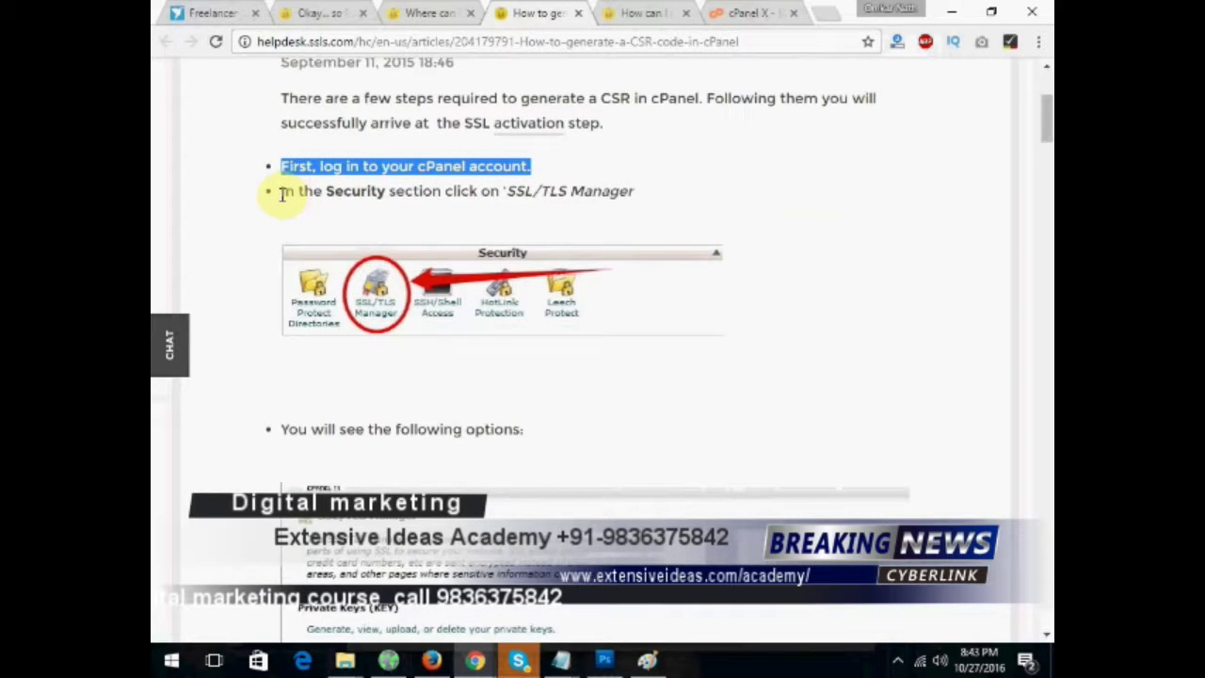
pyautogui.moveTo(506, 191); pyautogui.dragTo(636, 185)
pyautogui.click(748, 13)
pyautogui.scroll(-10, 630, 423)
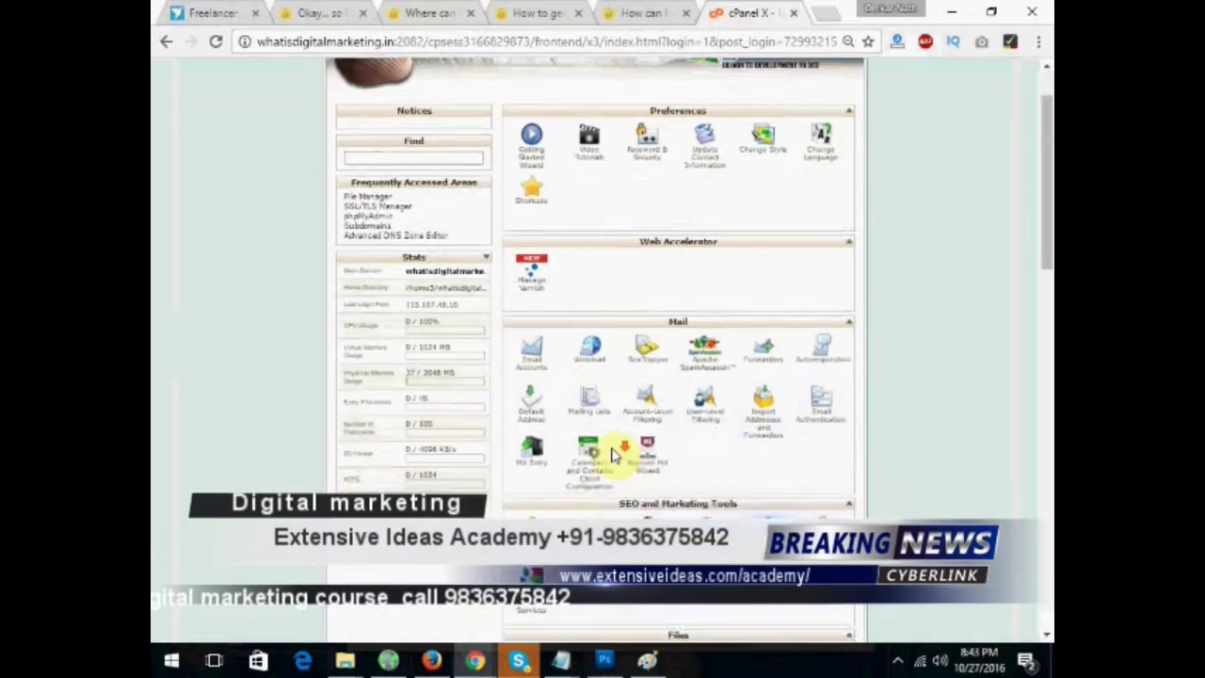
pyautogui.rightClick(645, 402)
pyautogui.click(665, 404)
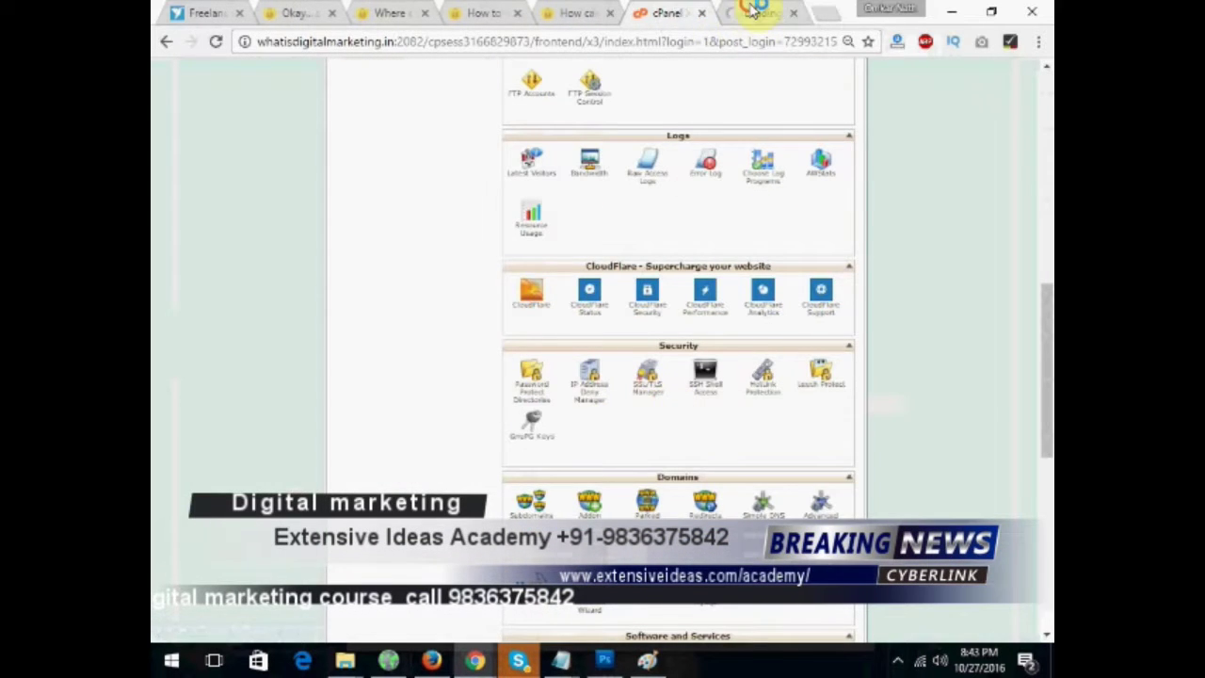
# - Compare against the domain control validation and cPanel CSR generation help articles
pyautogui.hotkey('ctrl', 'Tab')
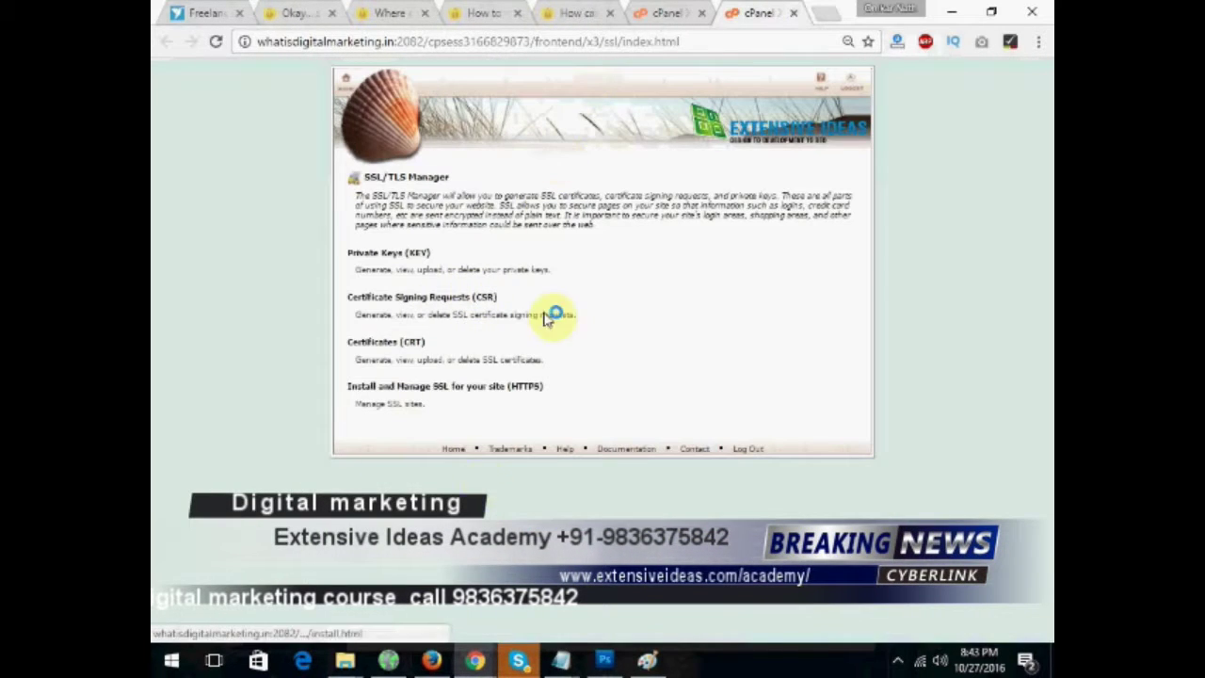
pyautogui.click(564, 14)
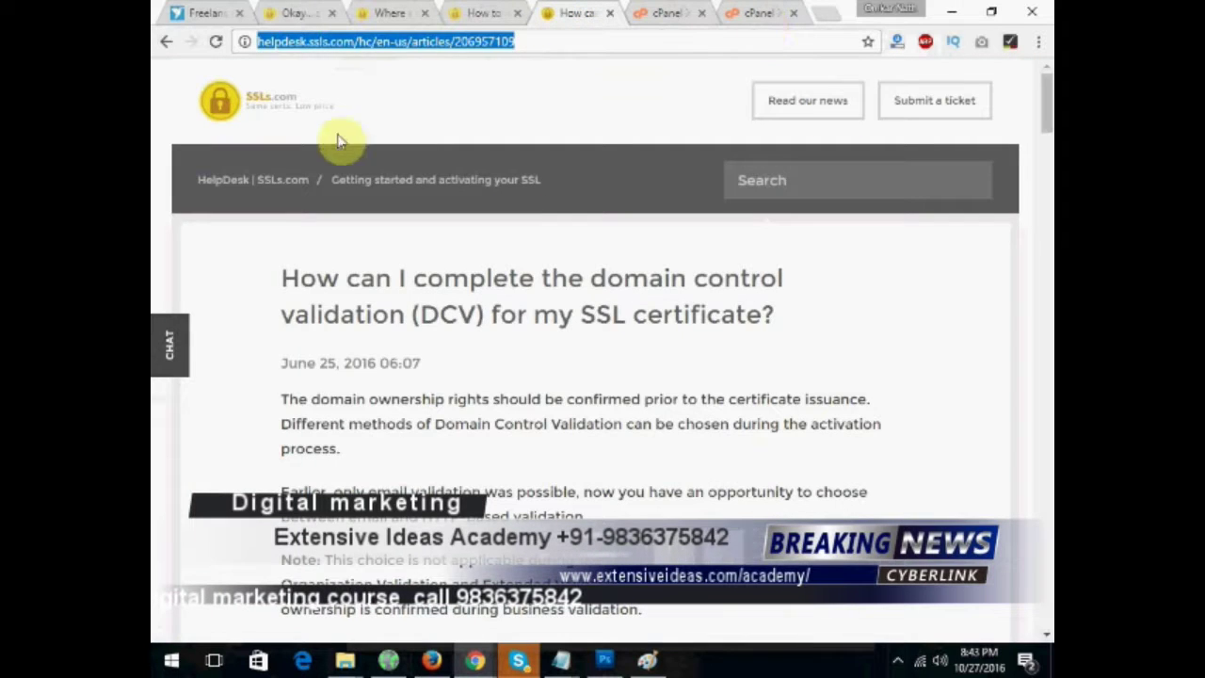
pyautogui.click(478, 13)
pyautogui.scroll(-4, 400, 320)
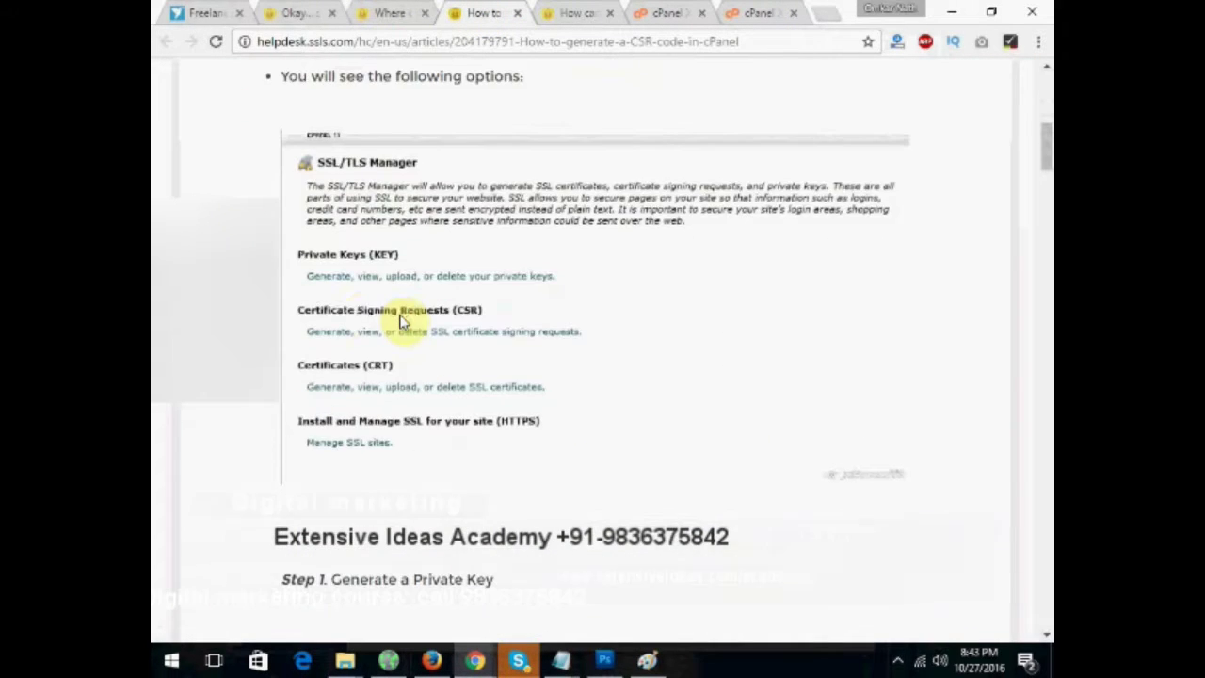
pyautogui.scroll(-2, 331, 296)
pyautogui.scroll(2, 339, 302)
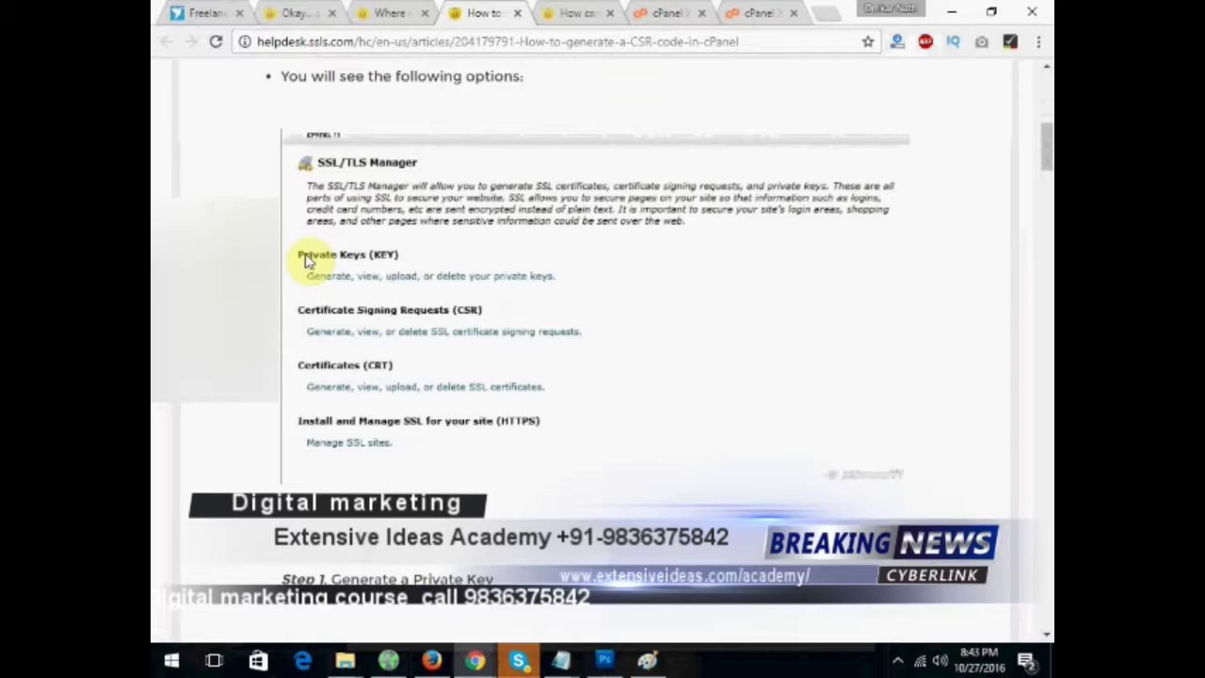
pyautogui.scroll(3, 400, 235)
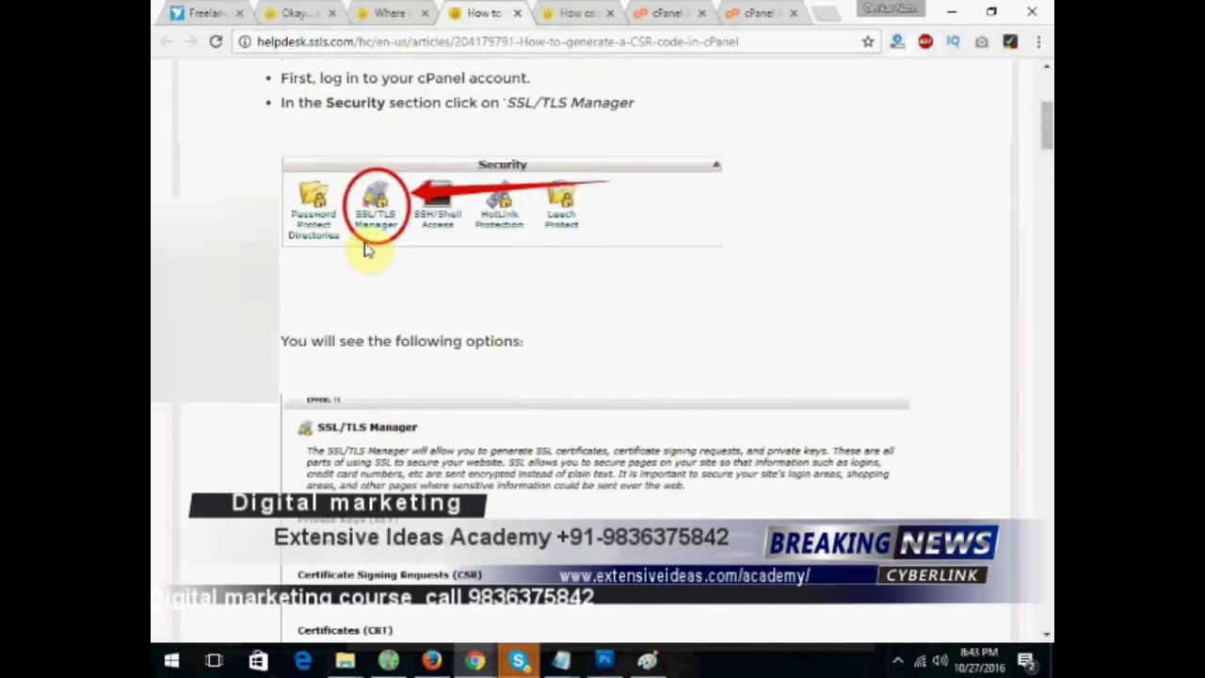
pyautogui.scroll(-1, 383, 418)
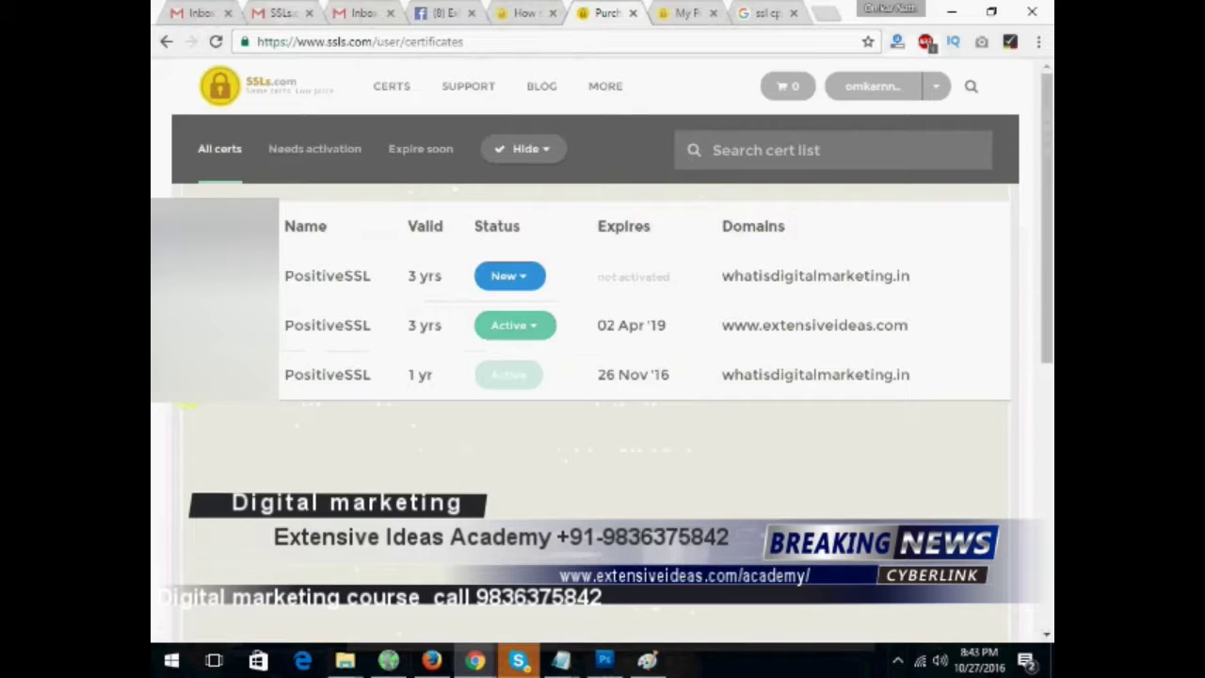
# - Compare the older and new whatisdigitalmarketing.in certificate rows, then choose Activate on the new PositiveSSL
pyautogui.moveTo(311, 373); pyautogui.dragTo(888, 371)
pyautogui.click(888, 371)
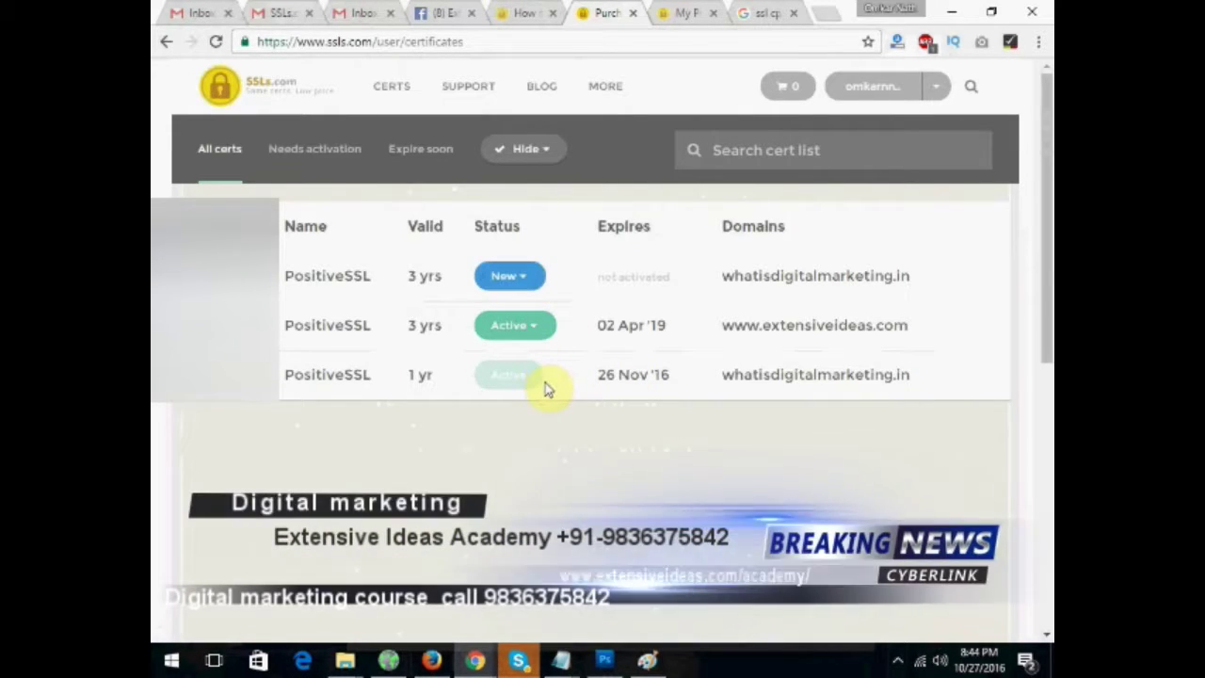
pyautogui.moveTo(936, 275); pyautogui.dragTo(282, 276)
pyautogui.click(448, 416)
pyautogui.click(530, 285)
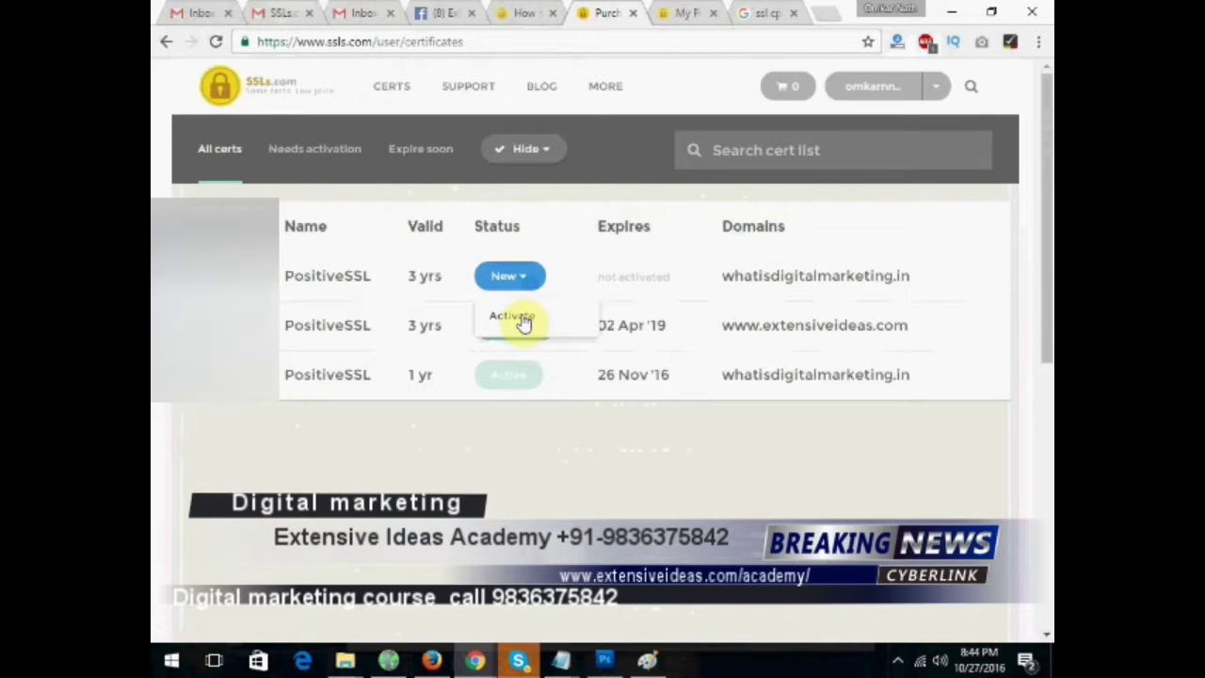
pyautogui.click(513, 316)
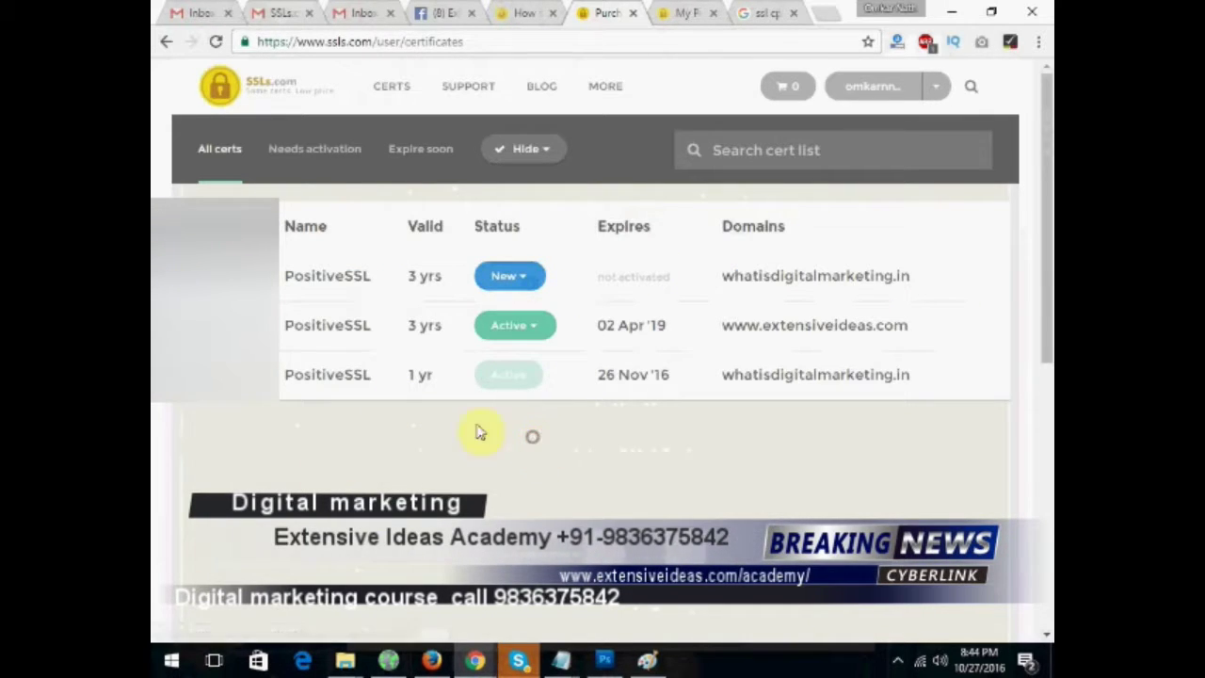
pyautogui.tripleClick(918, 376)
pyautogui.click(304, 449)
pyautogui.click(509, 275)
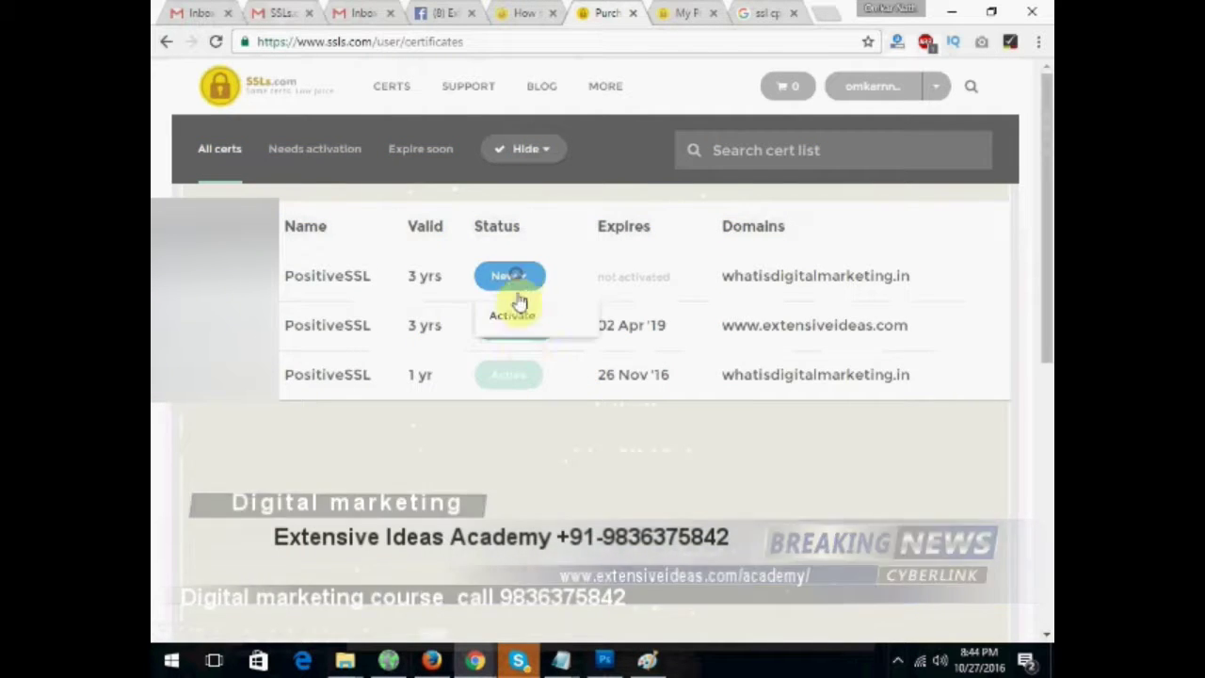
pyautogui.click(518, 323)
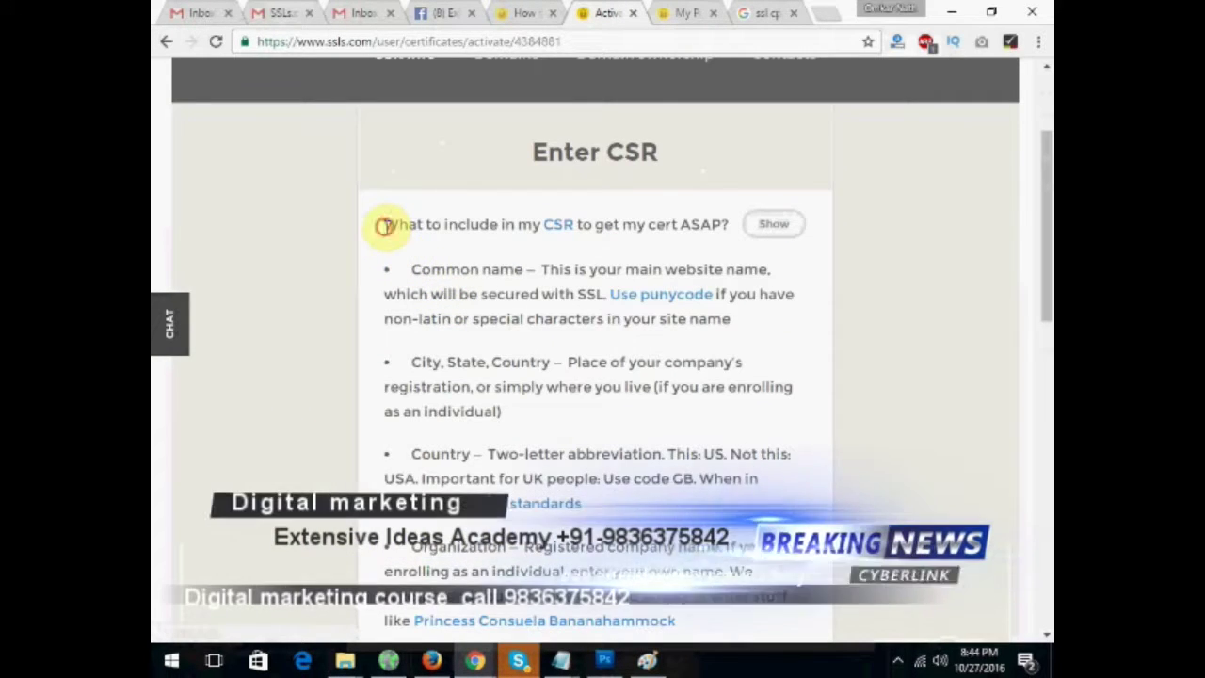
# - Review the CSR requirements, such as Common name and Division, and submit the pasted CSR with READ MY CSR
pyautogui.moveTo(383, 226); pyautogui.dragTo(694, 226)
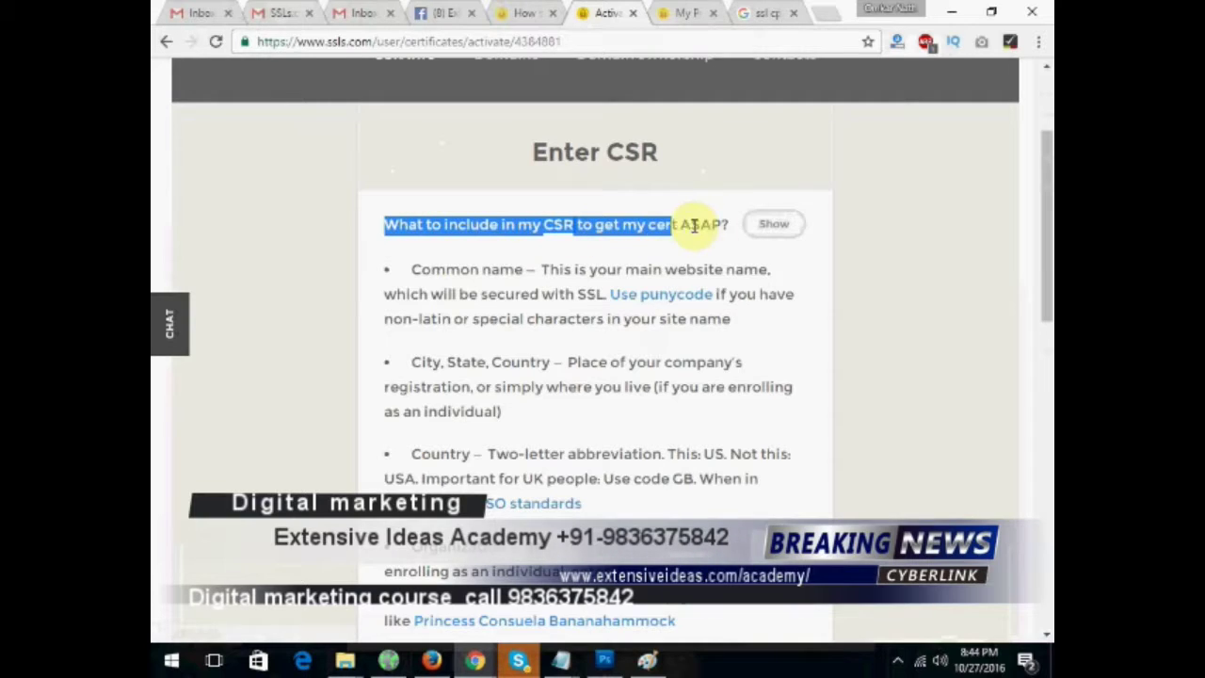
pyautogui.click(409, 277)
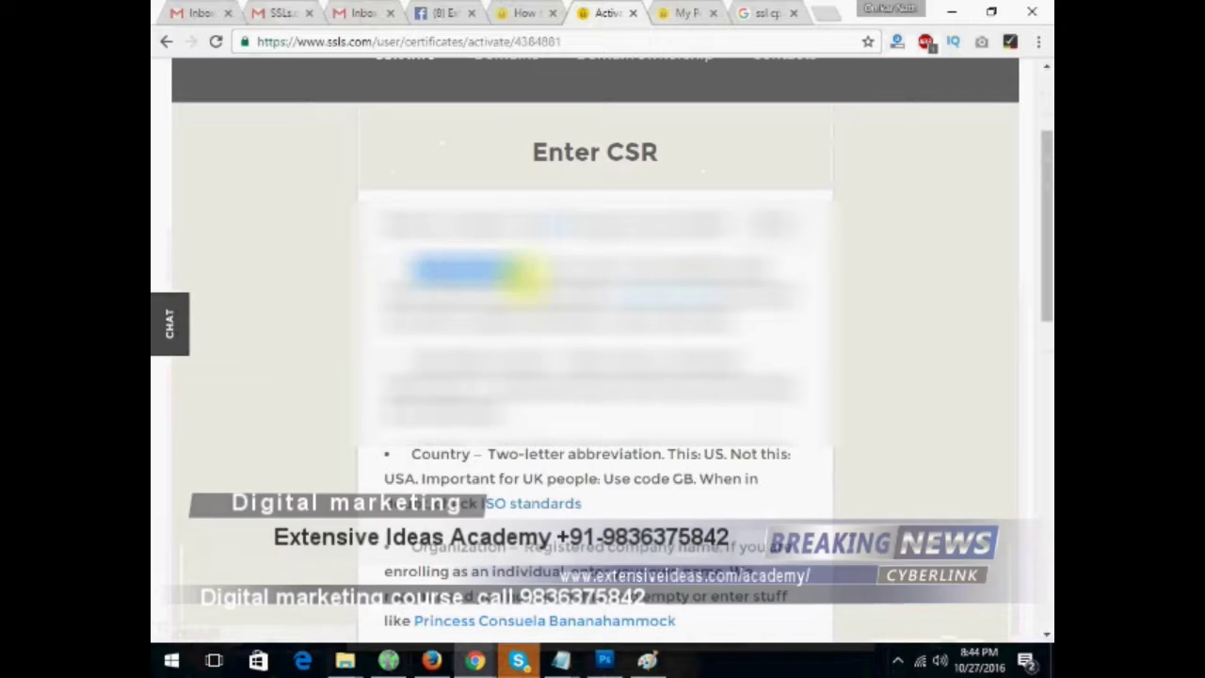
pyautogui.scroll(-1, 420, 273)
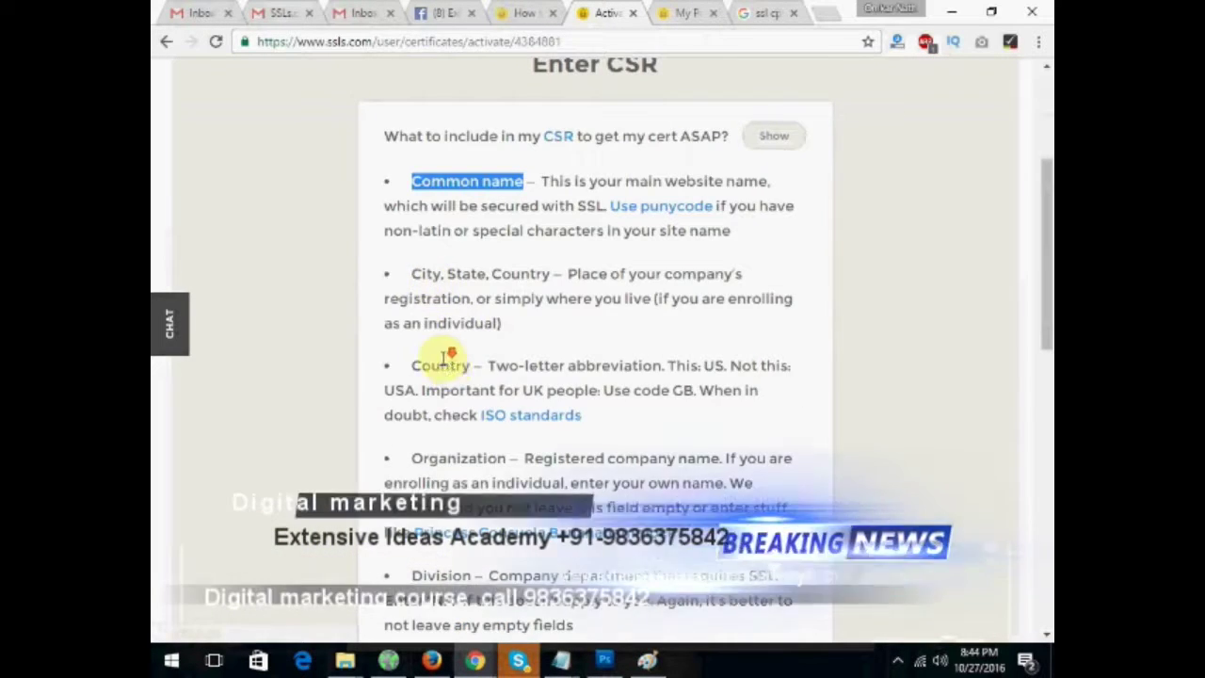
pyautogui.scroll(-2, 417, 282)
pyautogui.moveTo(411, 281); pyautogui.dragTo(502, 282)
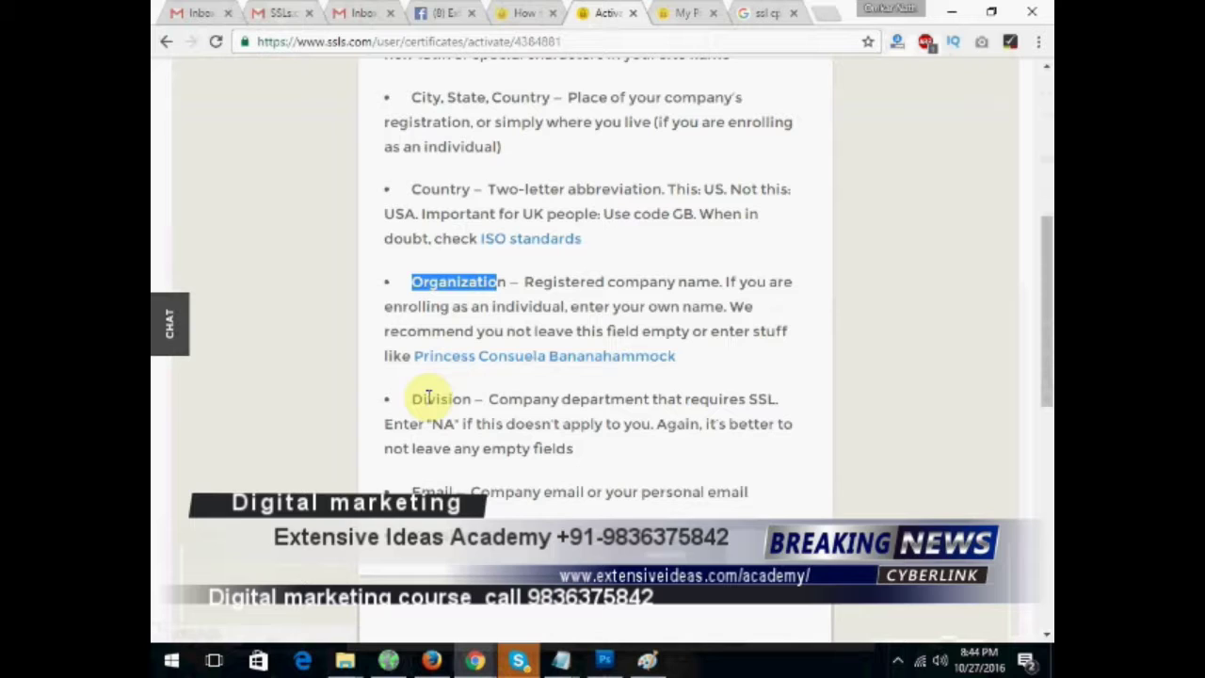
pyautogui.moveTo(412, 399); pyautogui.dragTo(468, 399)
pyautogui.scroll(3, 489, 256)
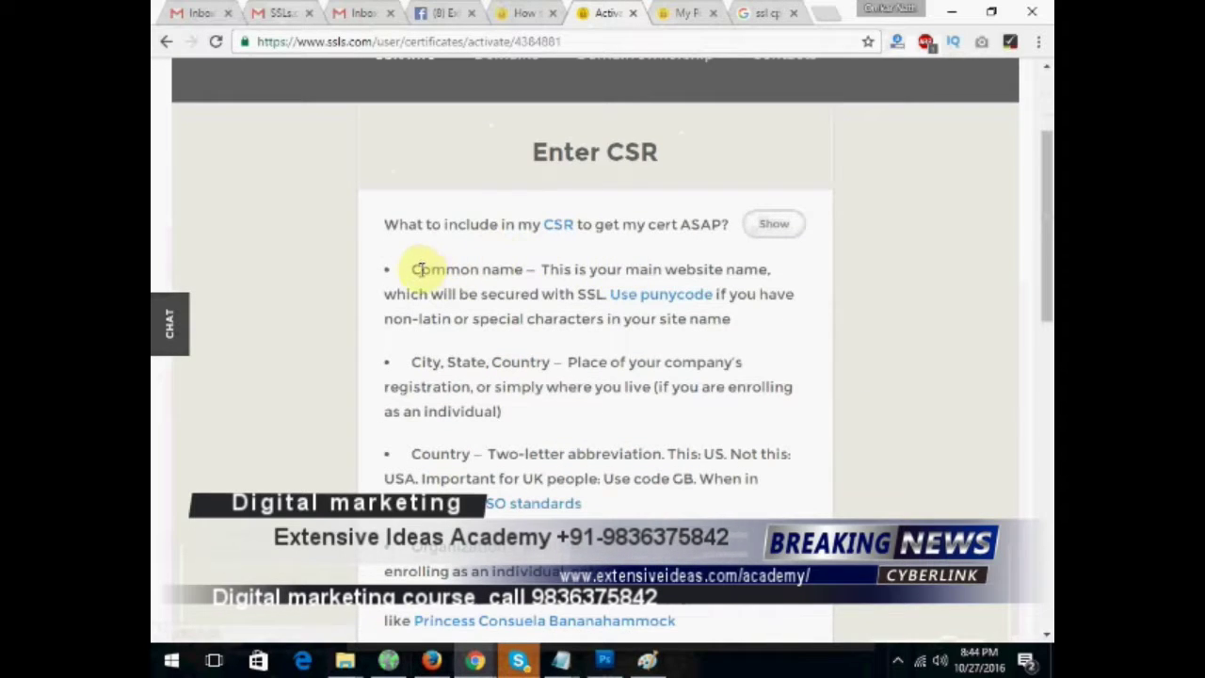
pyautogui.moveTo(414, 269); pyautogui.dragTo(522, 271)
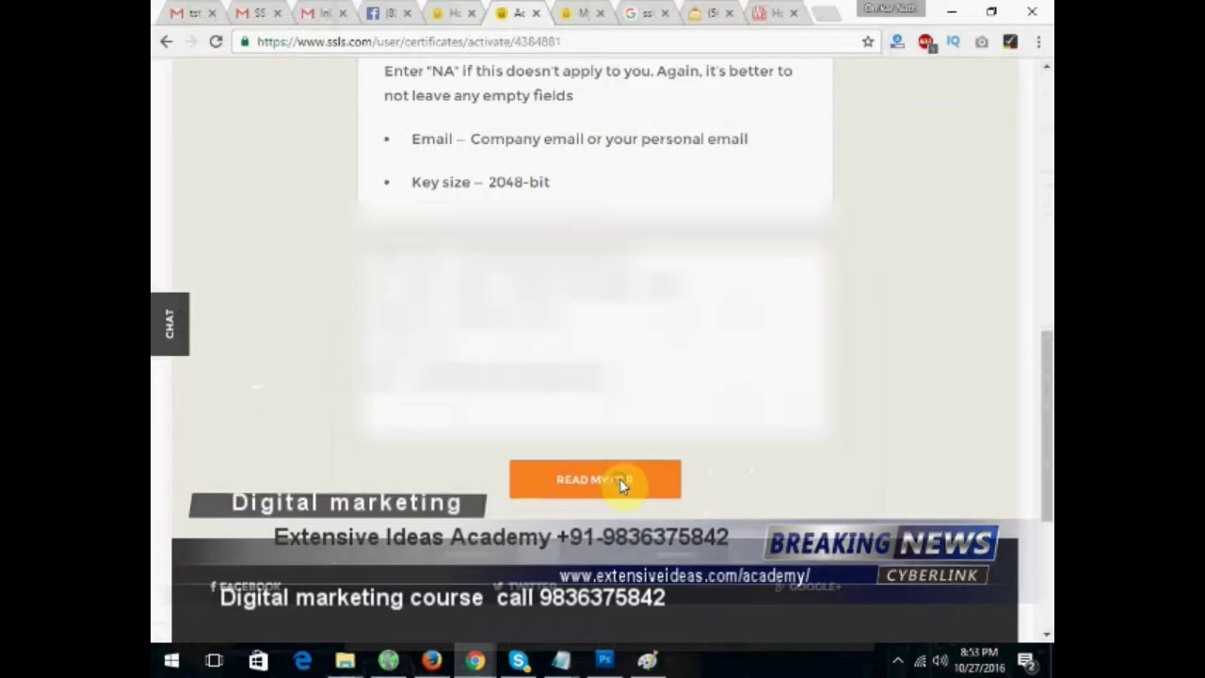
pyautogui.click(619, 480)
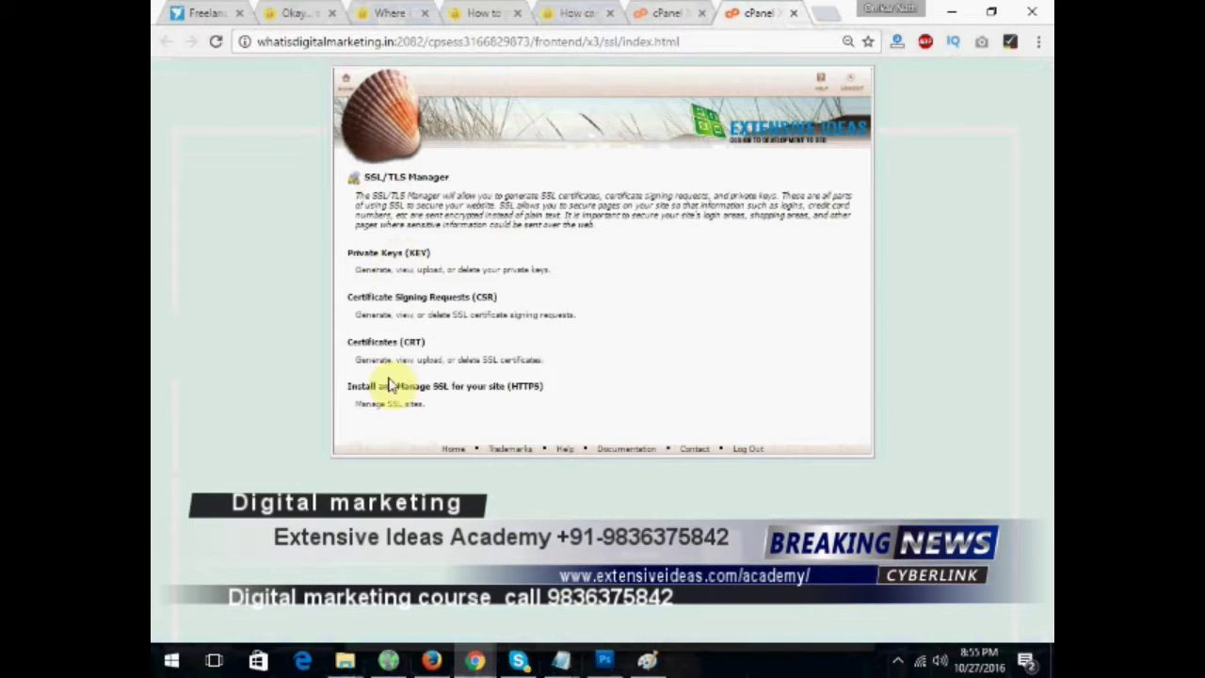
# - Go to Certificate Signing Requests and use Edit & View on the whatisdigitalmarketing.in CSR
pyautogui.click(383, 314)
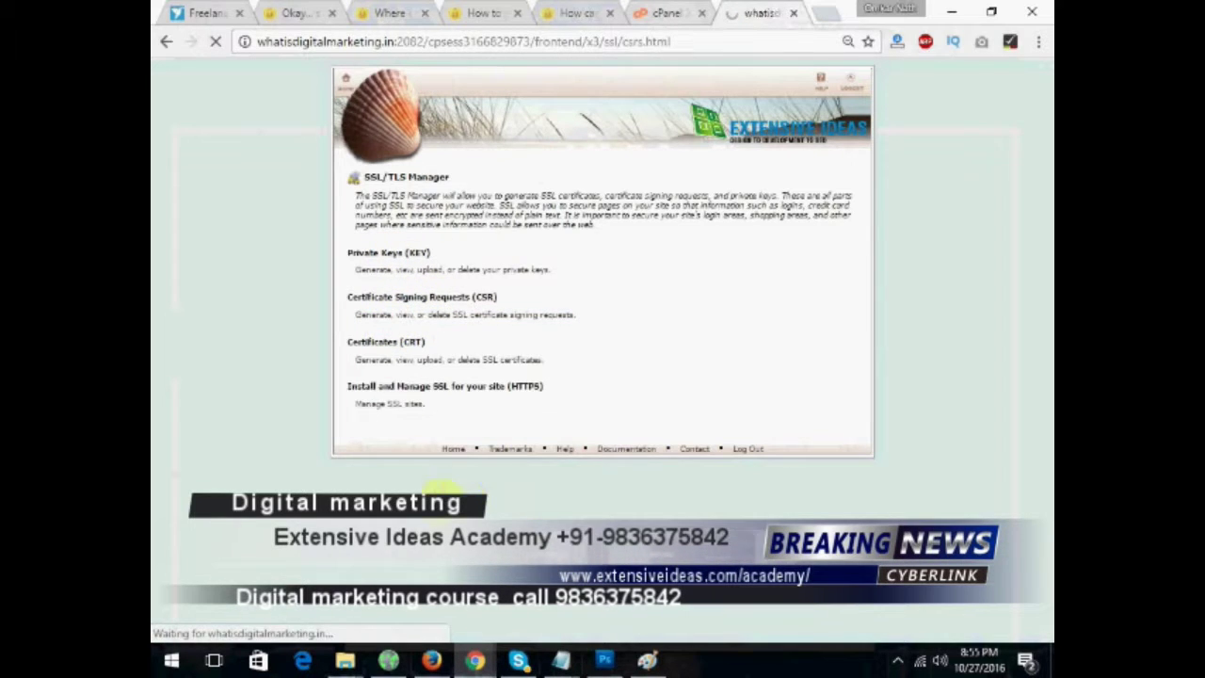
pyautogui.click(789, 275)
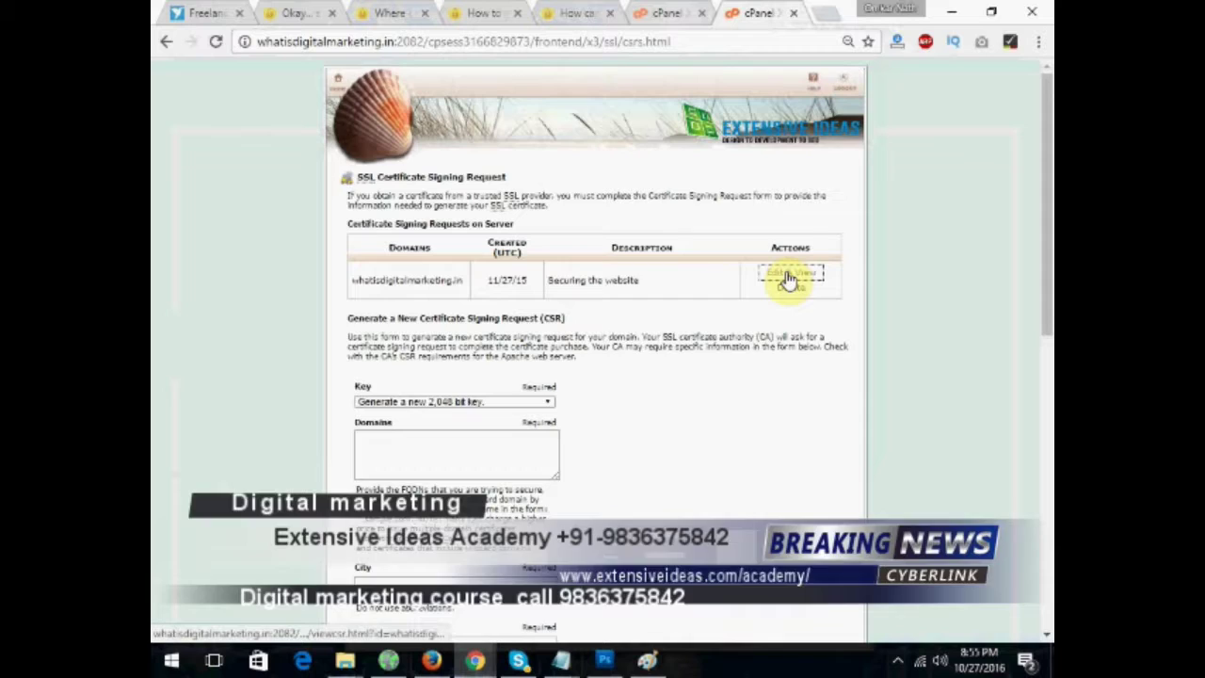
pyautogui.scroll(-6, 780, 433)
pyautogui.scroll(4, 770, 459)
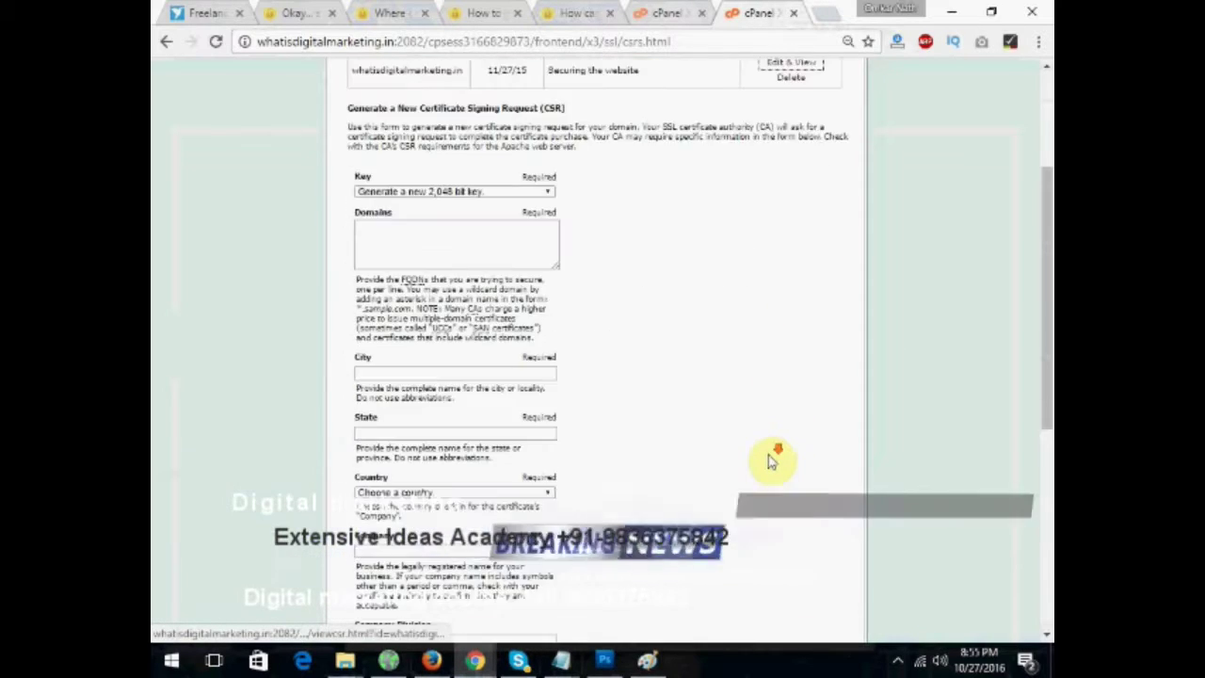
pyautogui.scroll(3, 766, 461)
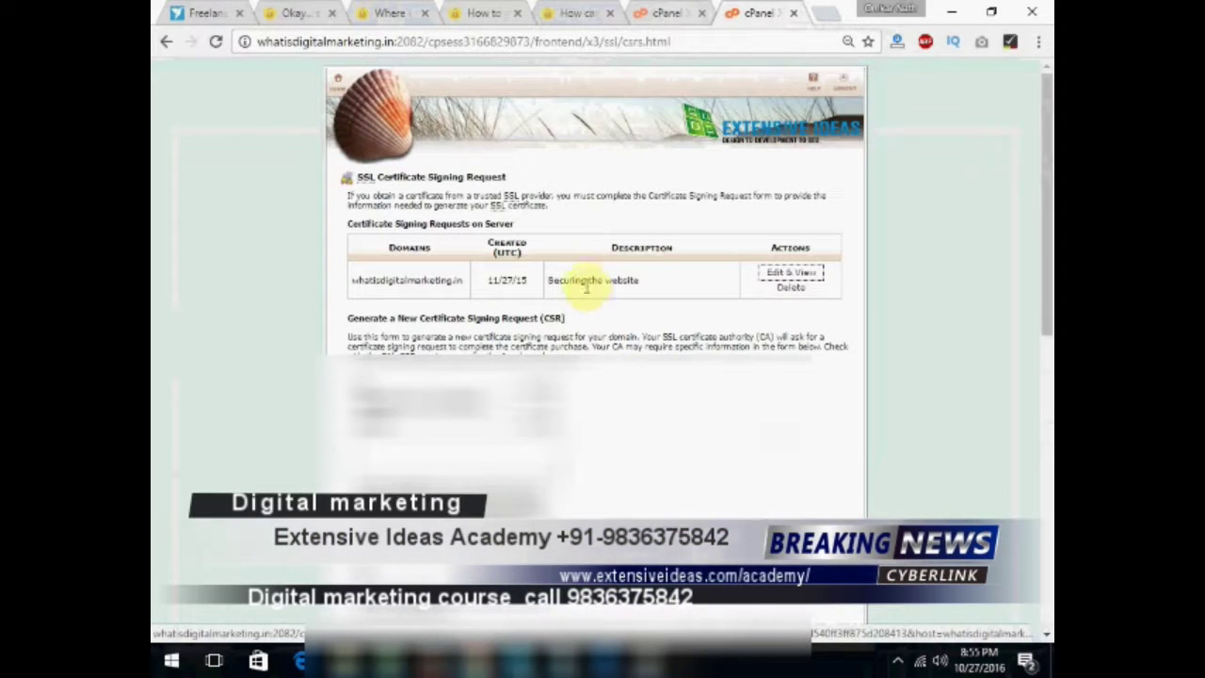
pyautogui.click(796, 273)
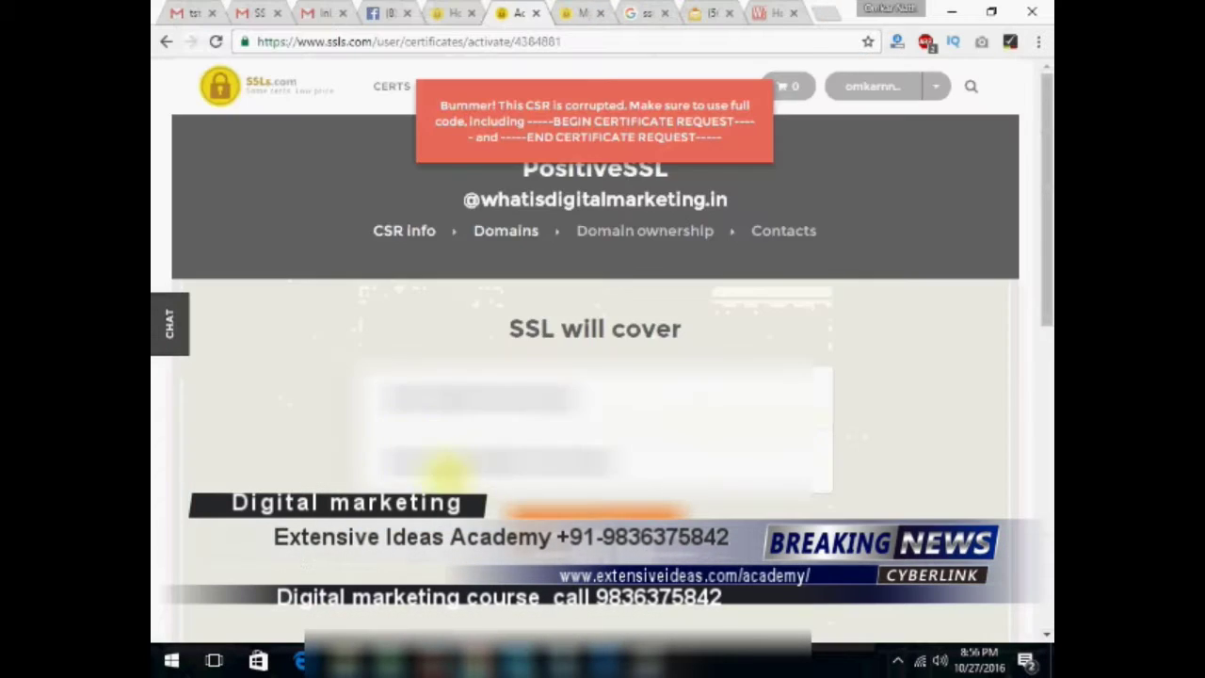
pyautogui.scroll(-1, 374, 325)
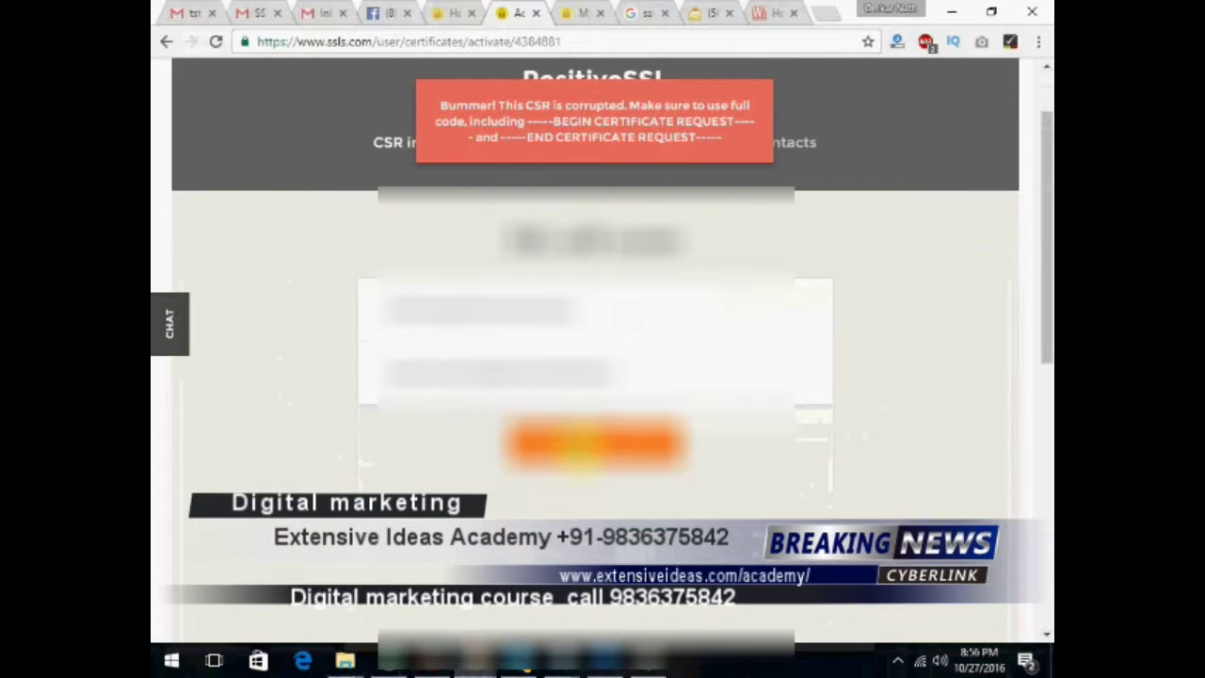
pyautogui.scroll(1, 594, 283)
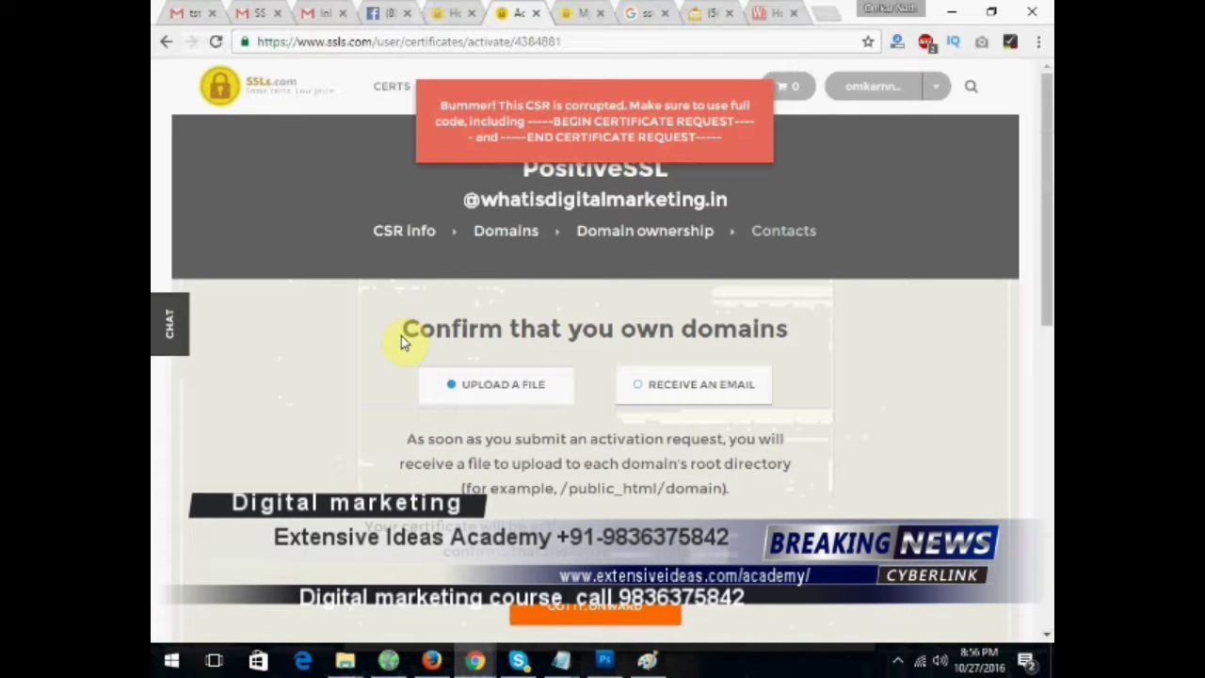
pyautogui.moveTo(401, 334); pyautogui.dragTo(850, 341)
pyautogui.click(849, 347)
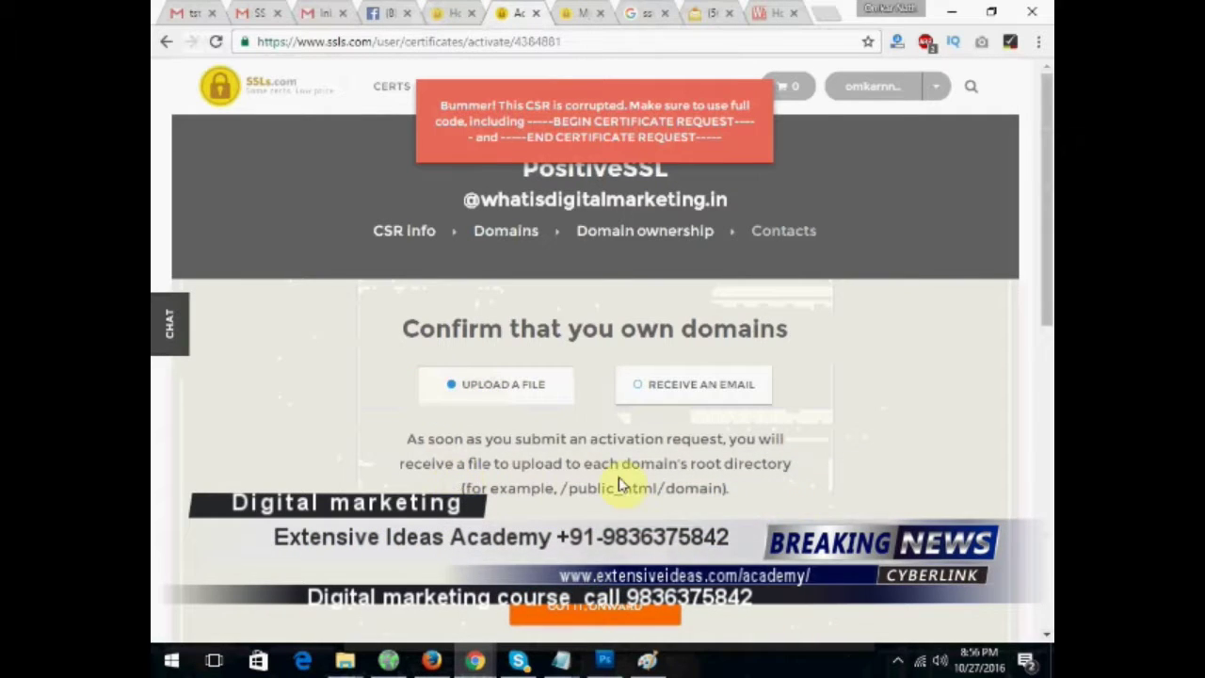
pyautogui.scroll(-2, 618, 485)
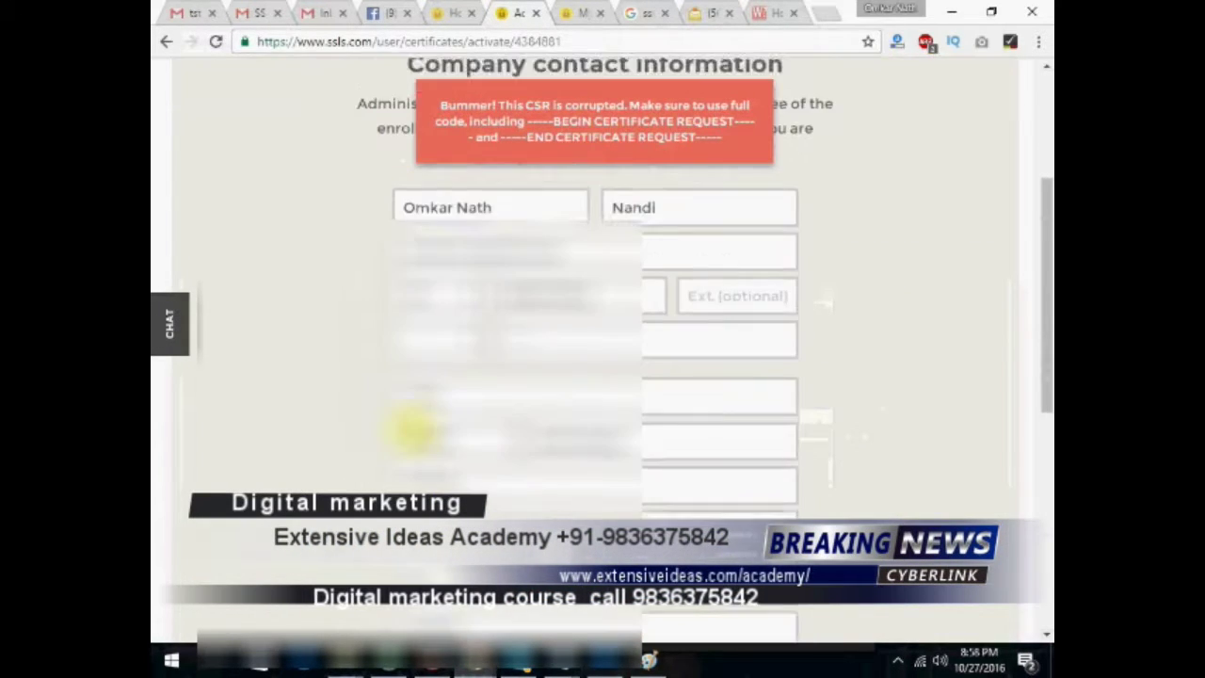
pyautogui.click(406, 423)
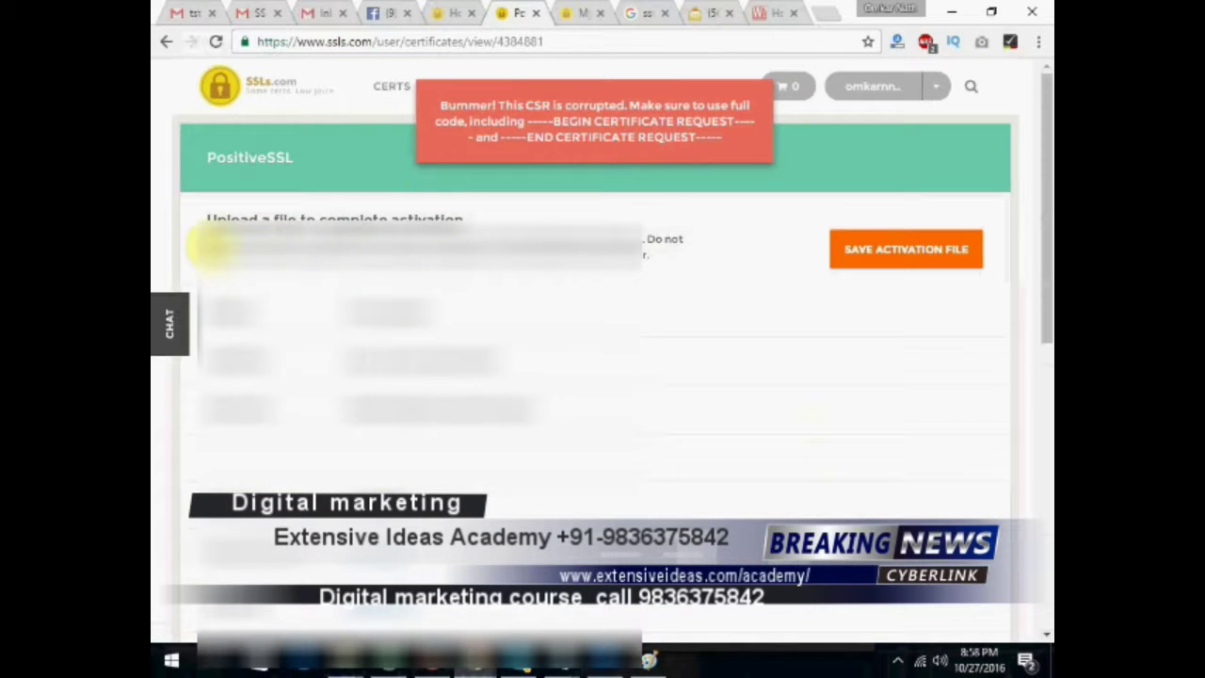
pyautogui.scroll(-3, 443, 368)
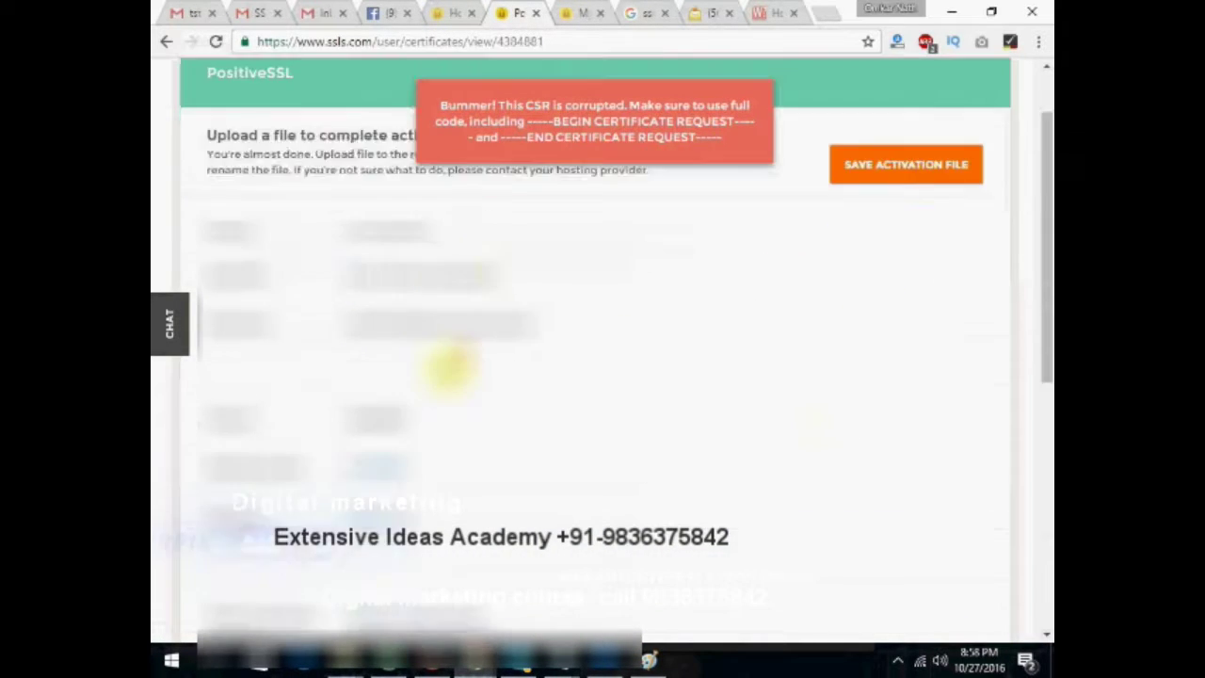
pyautogui.scroll(3, 444, 368)
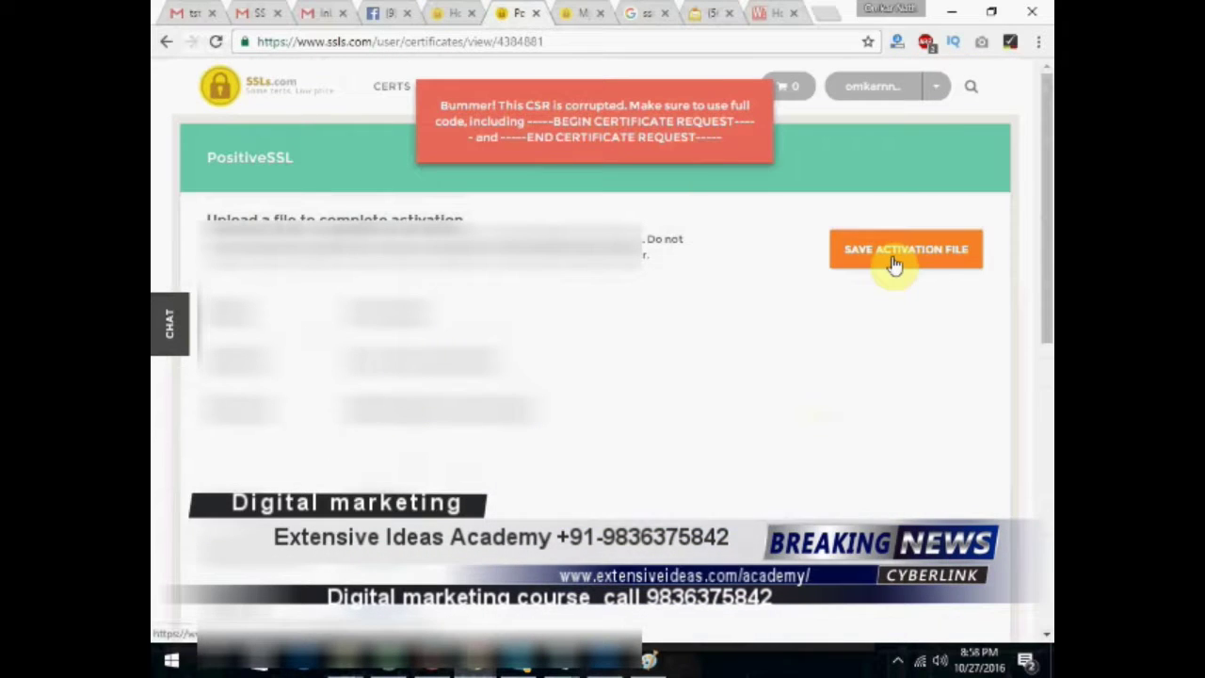
pyautogui.scroll(-5, 416, 385)
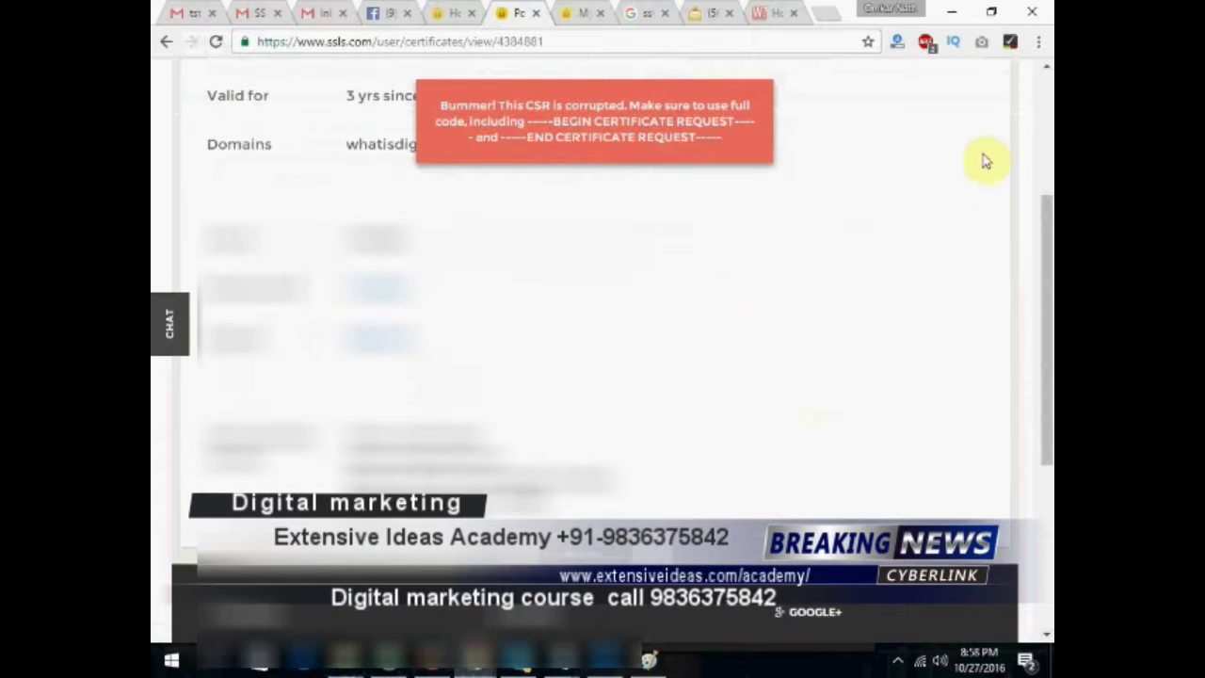
pyautogui.scroll(5, 854, 275)
# - Create an 'ssl activation' folder on the Desktop and save the certificate activation file inside it
pyautogui.click(875, 252)
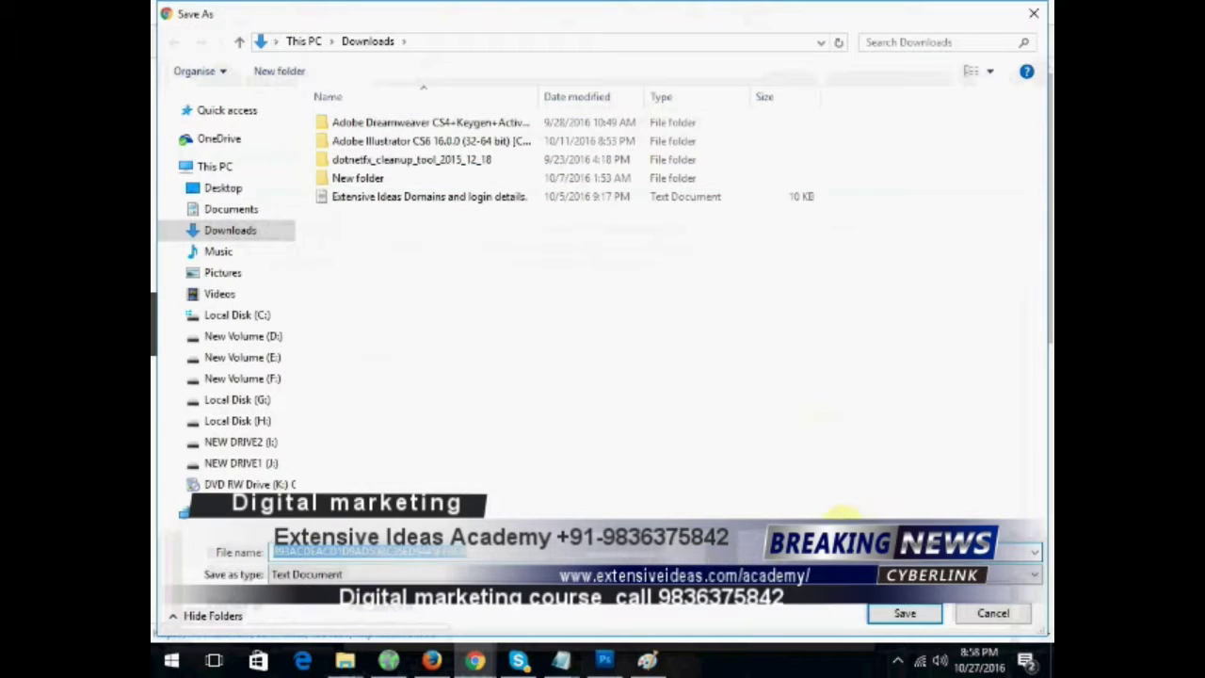
pyautogui.click(230, 189)
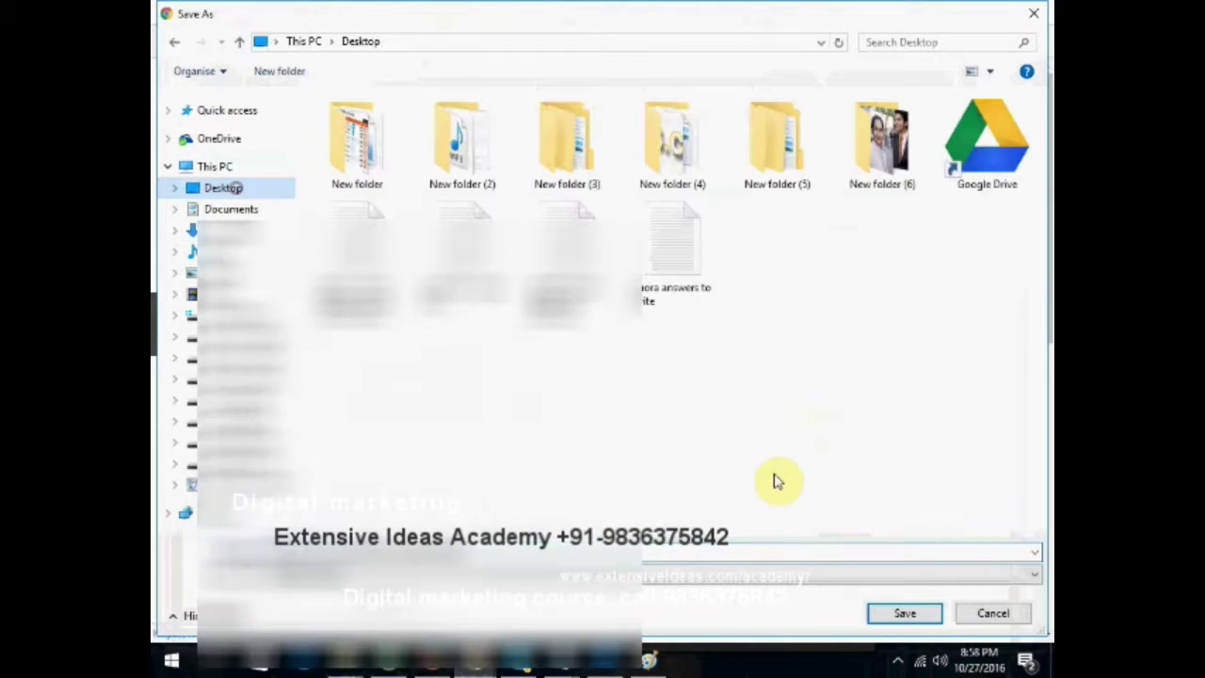
pyautogui.rightClick(574, 405)
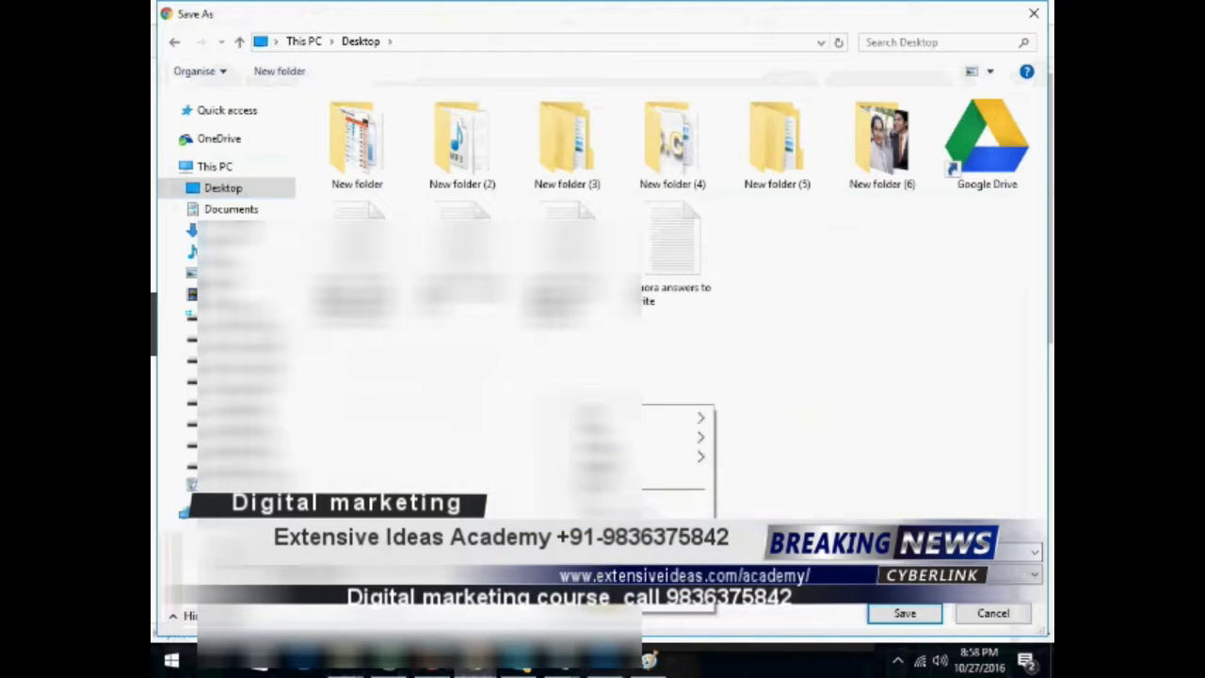
pyautogui.moveTo(659, 475)
pyautogui.click(758, 292)
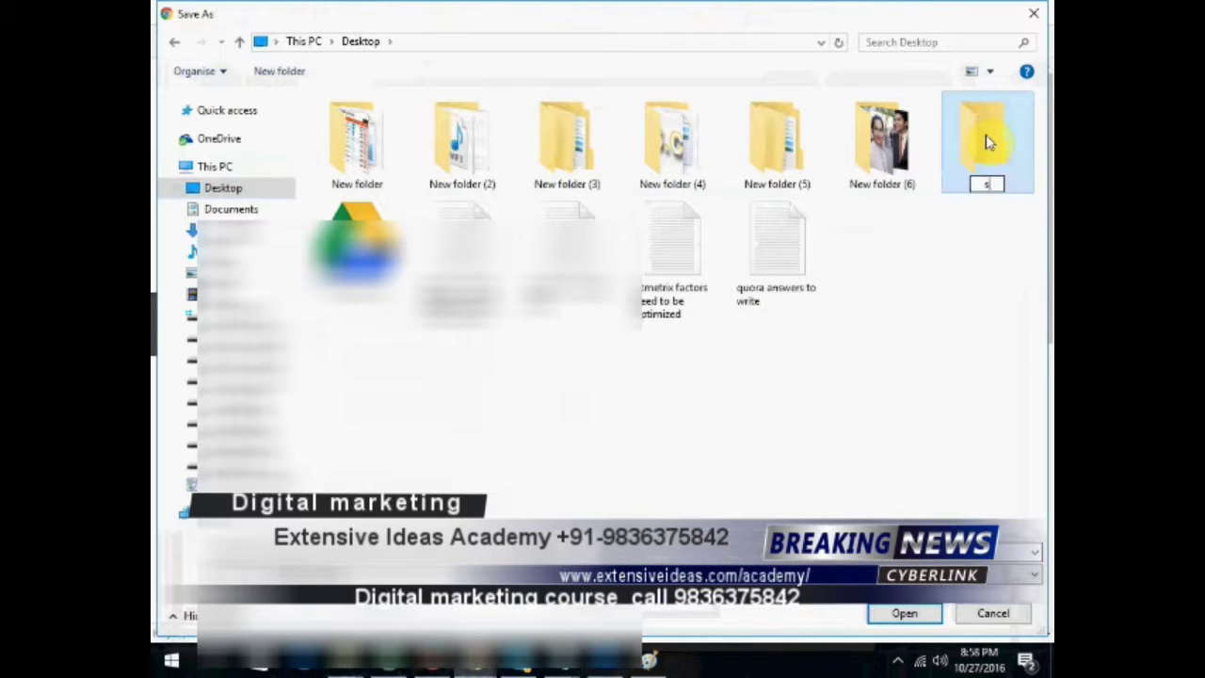
pyautogui.write('ssl activation')
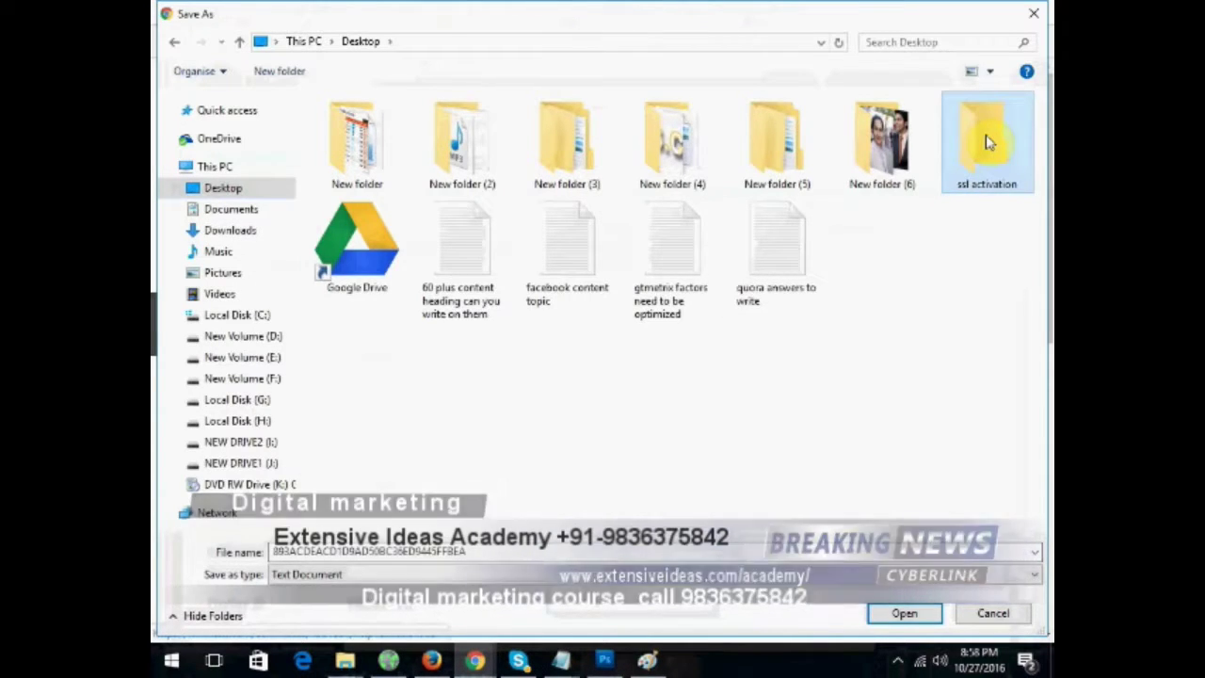
pyautogui.doubleClick(986, 142)
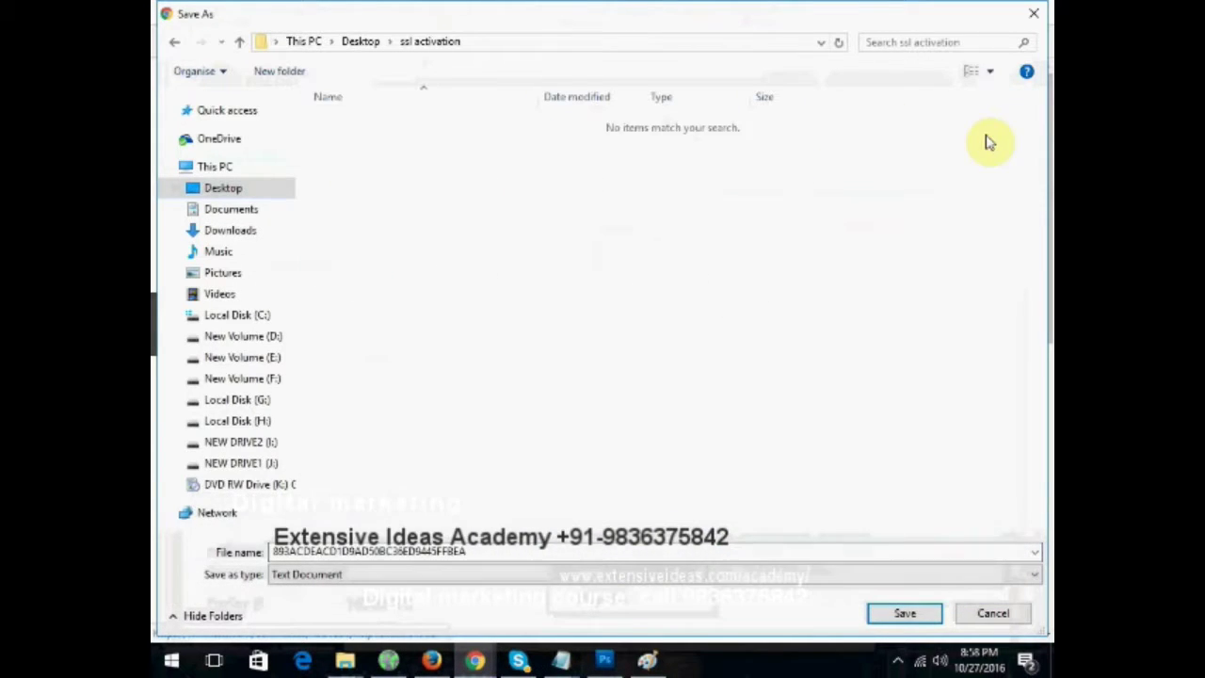
pyautogui.click(903, 612)
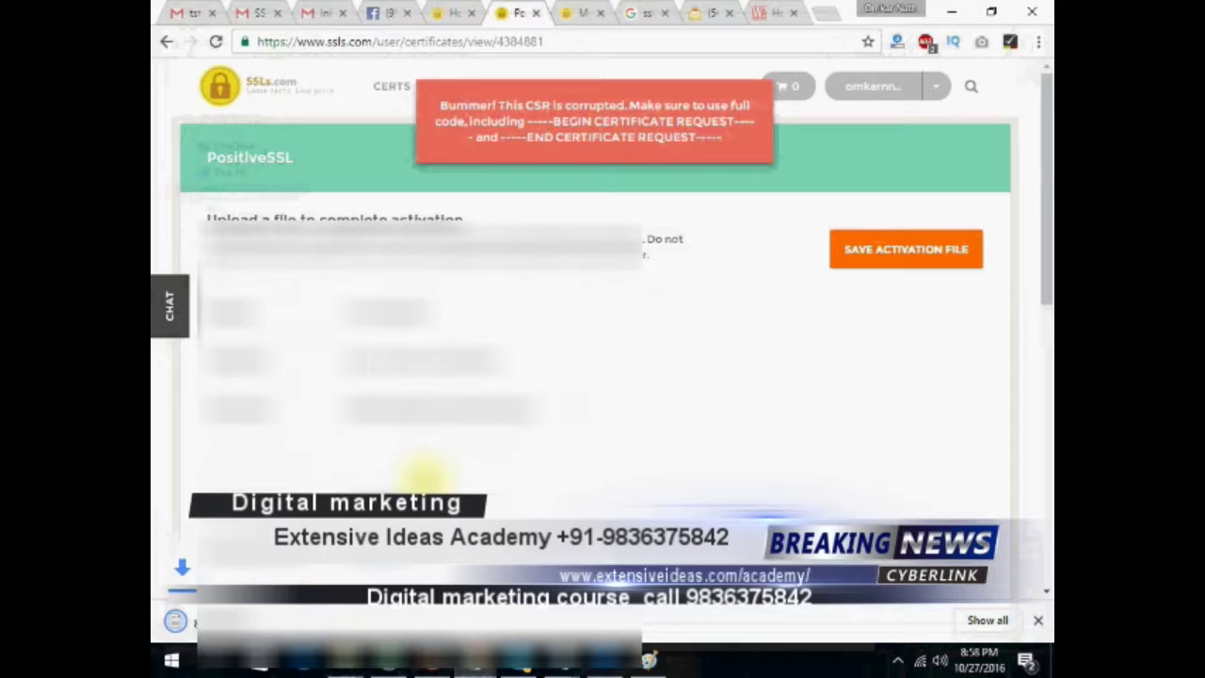
# - Open File Manager at the Web Root and show the public_html folder
pyautogui.scroll(-3, 350, 438)
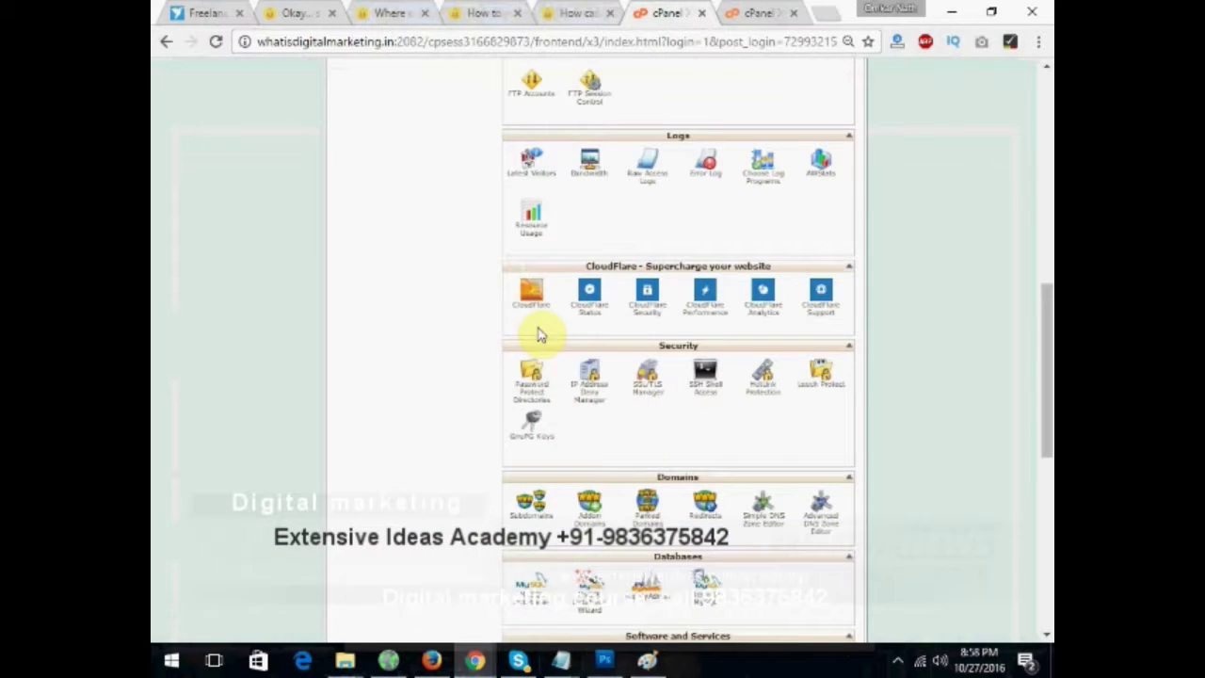
pyautogui.scroll(-1, 577, 404)
pyautogui.scroll(3, 596, 423)
pyautogui.click(646, 302)
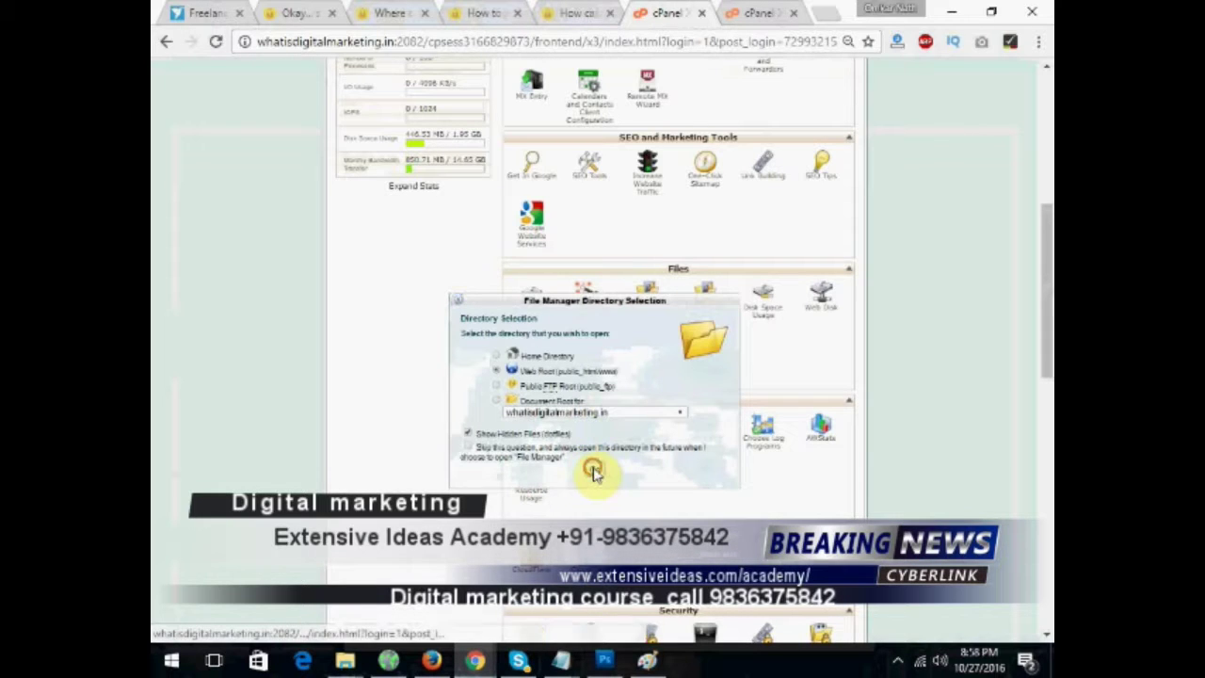
pyautogui.click(594, 469)
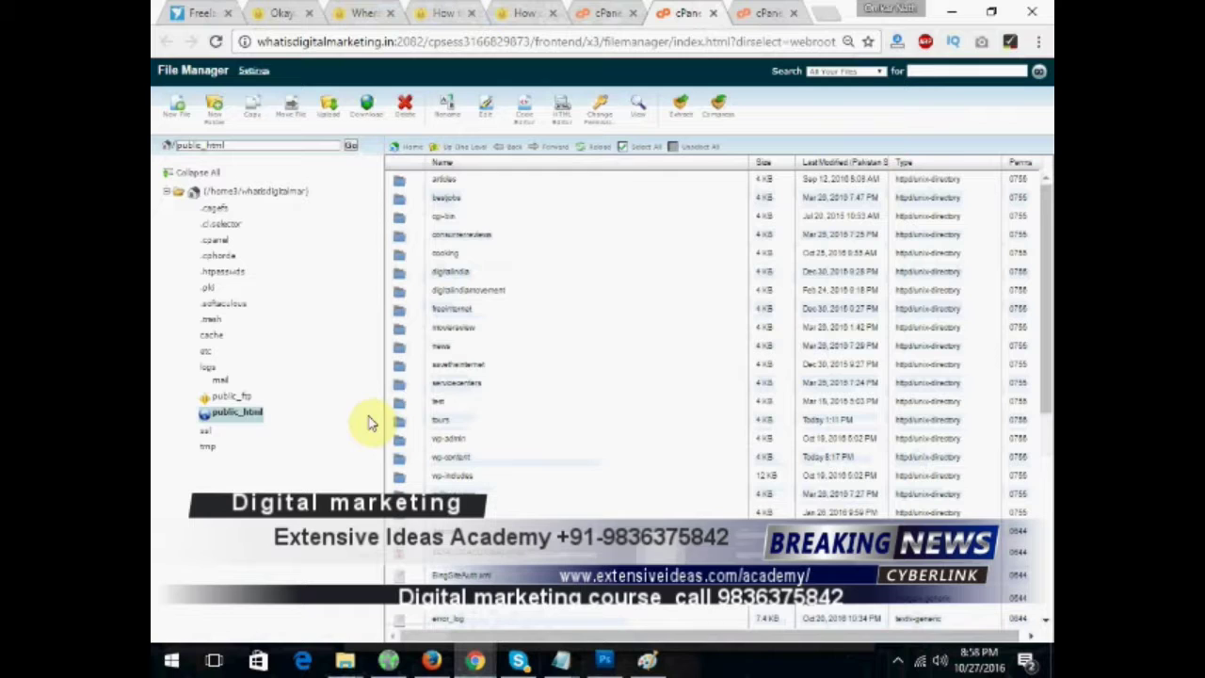
pyautogui.click(206, 414)
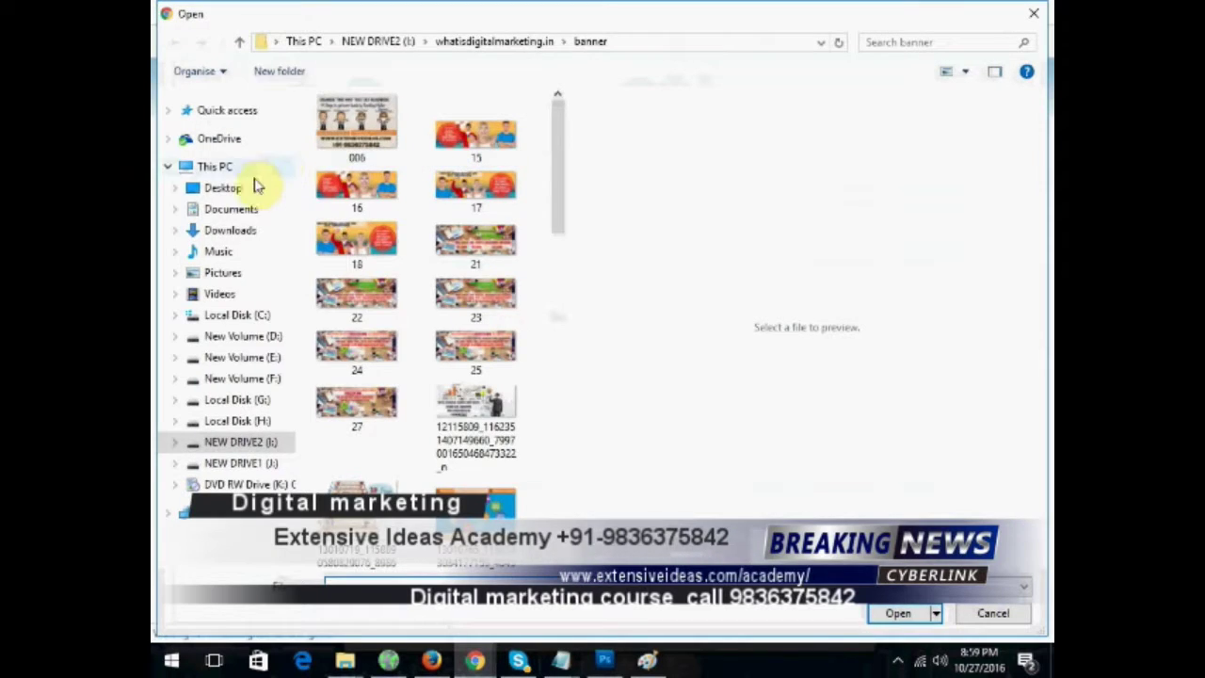
# - Upload the 53-byte activation text file from the Desktop 'ssl activation' folder
pyautogui.click(252, 187)
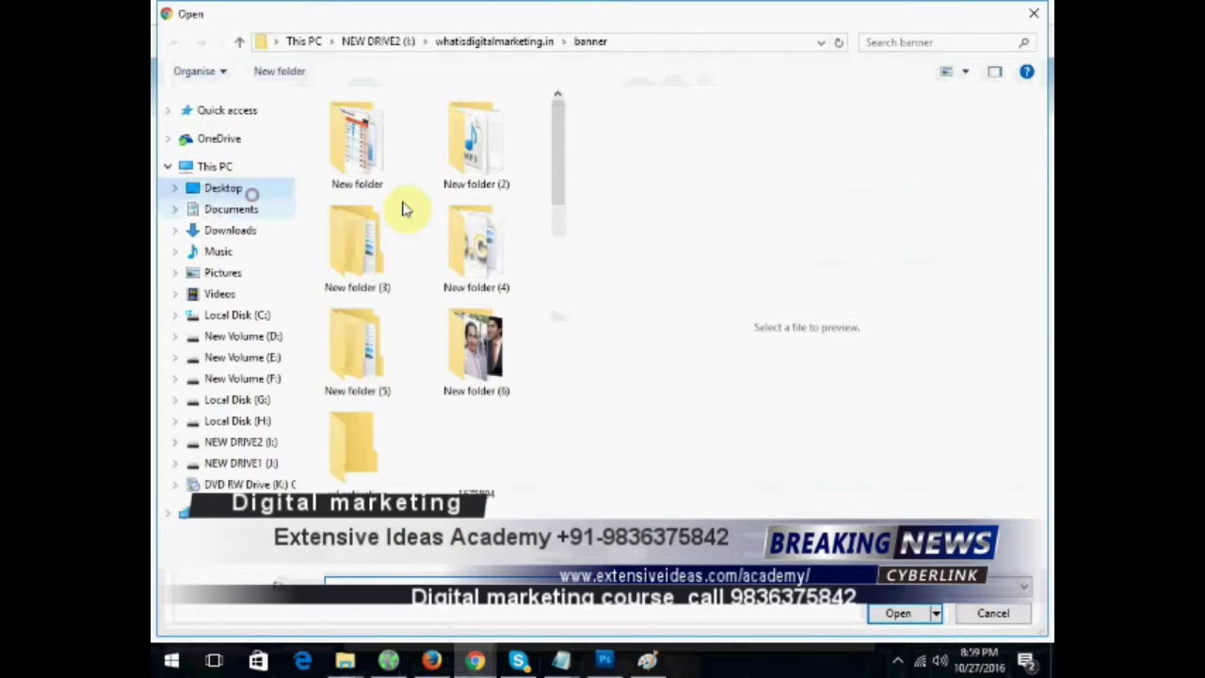
pyautogui.doubleClick(376, 461)
pyautogui.doubleClick(351, 124)
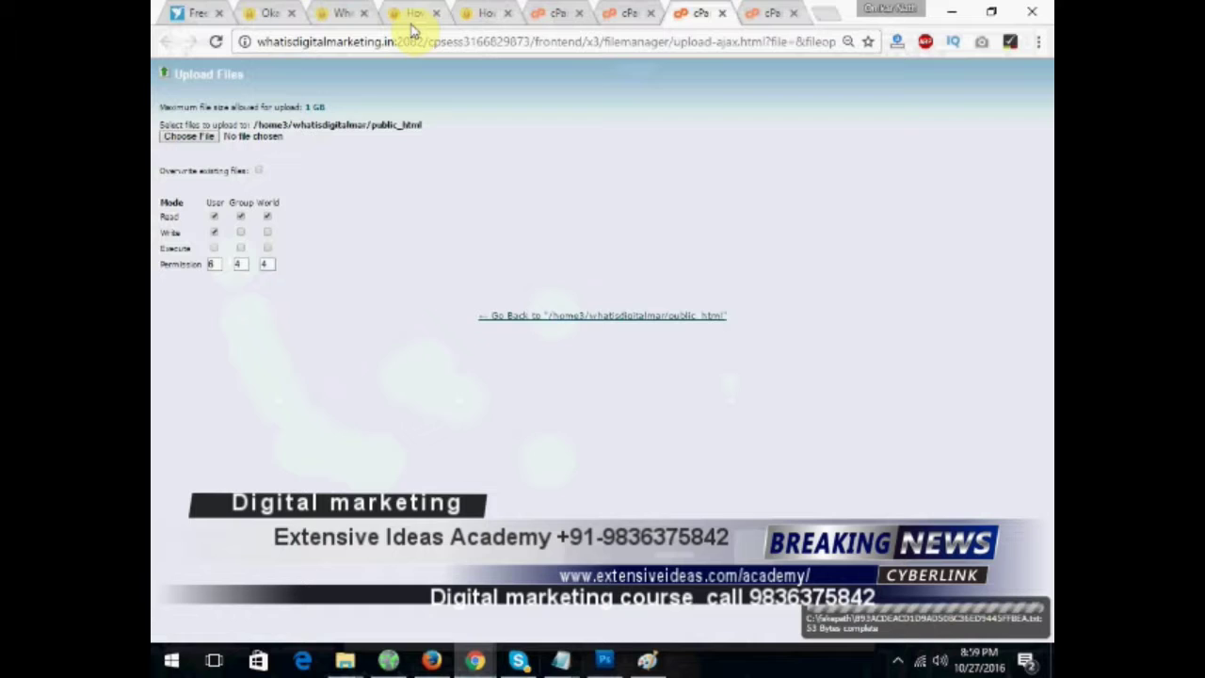
pyautogui.moveTo(471, 659)
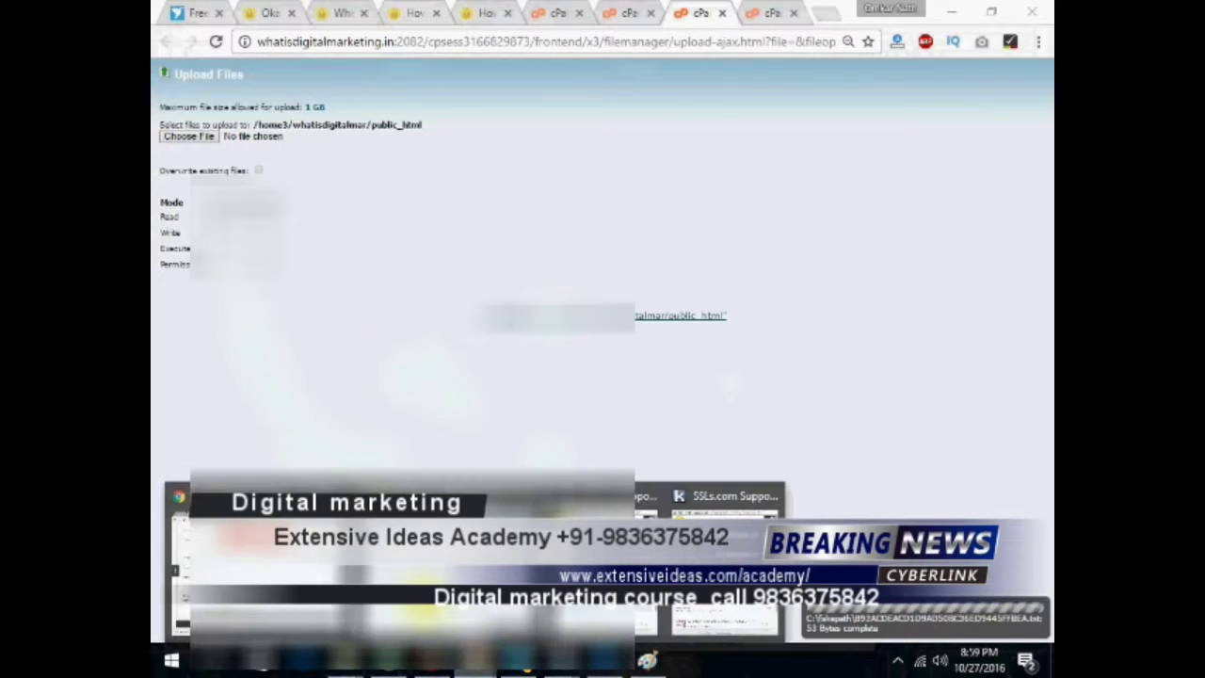
pyautogui.scroll(10, 478, 459)
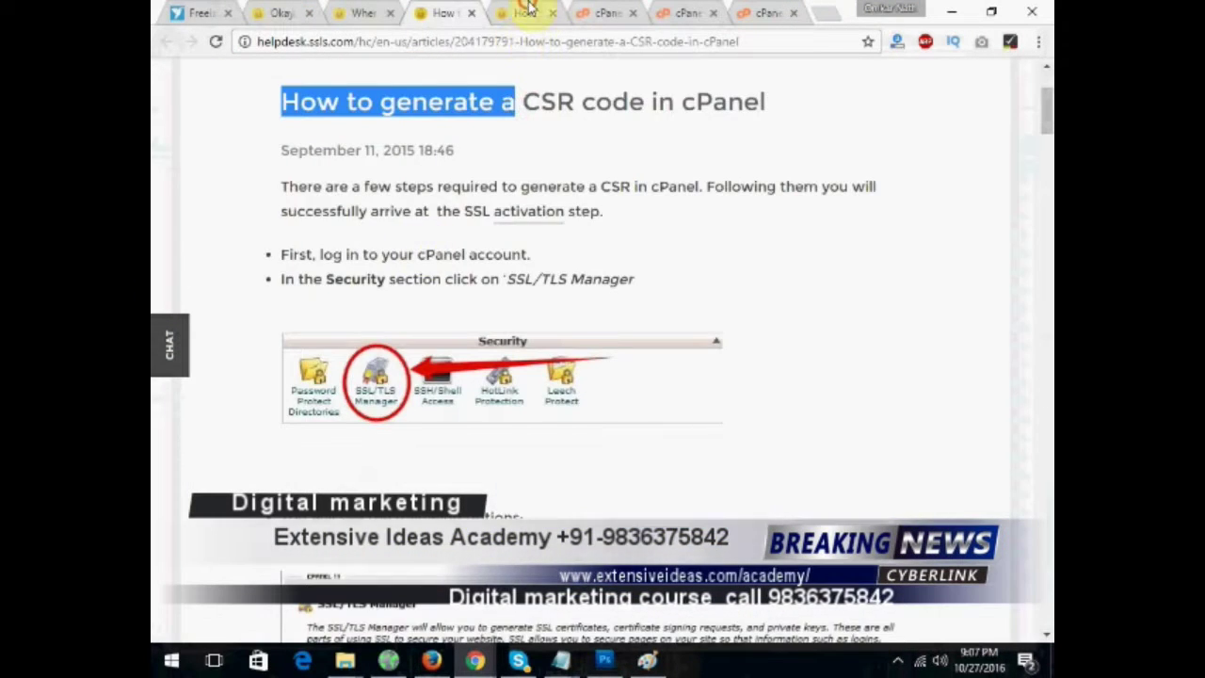
# - Read the article's steps 1 and 2, open SSL/TLS Manager and choose Manage SSL sites, alongside cPanel
pyautogui.click(527, 12)
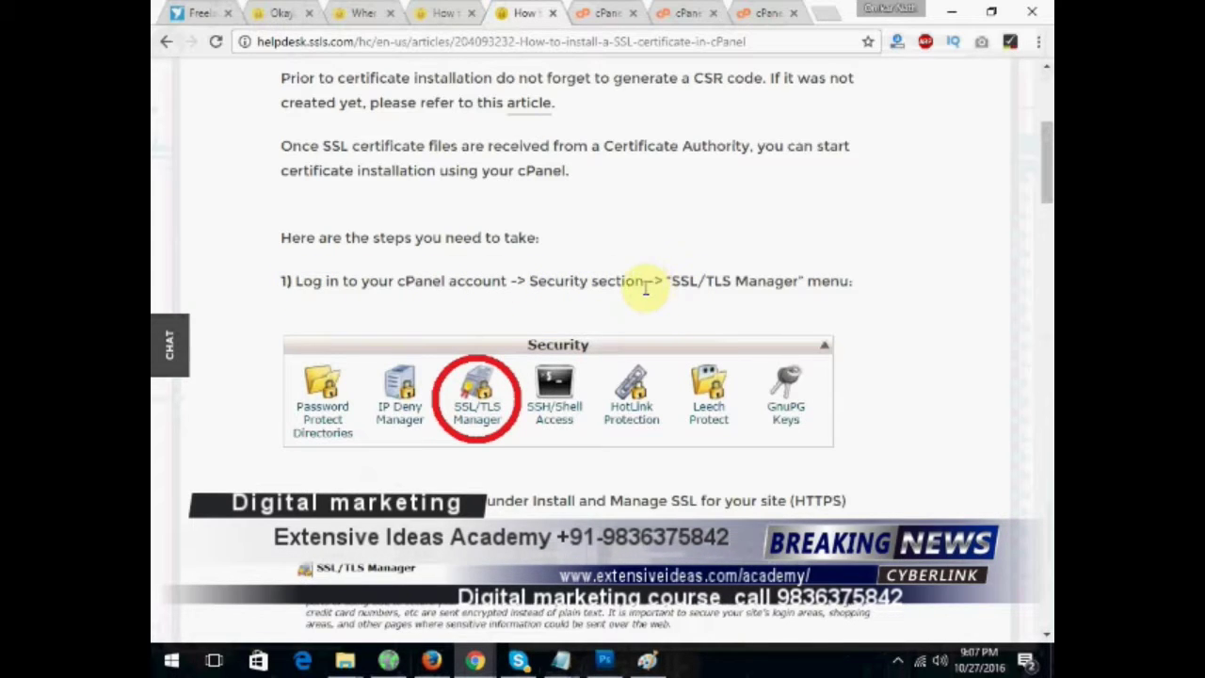
pyautogui.moveTo(672, 286); pyautogui.dragTo(796, 274)
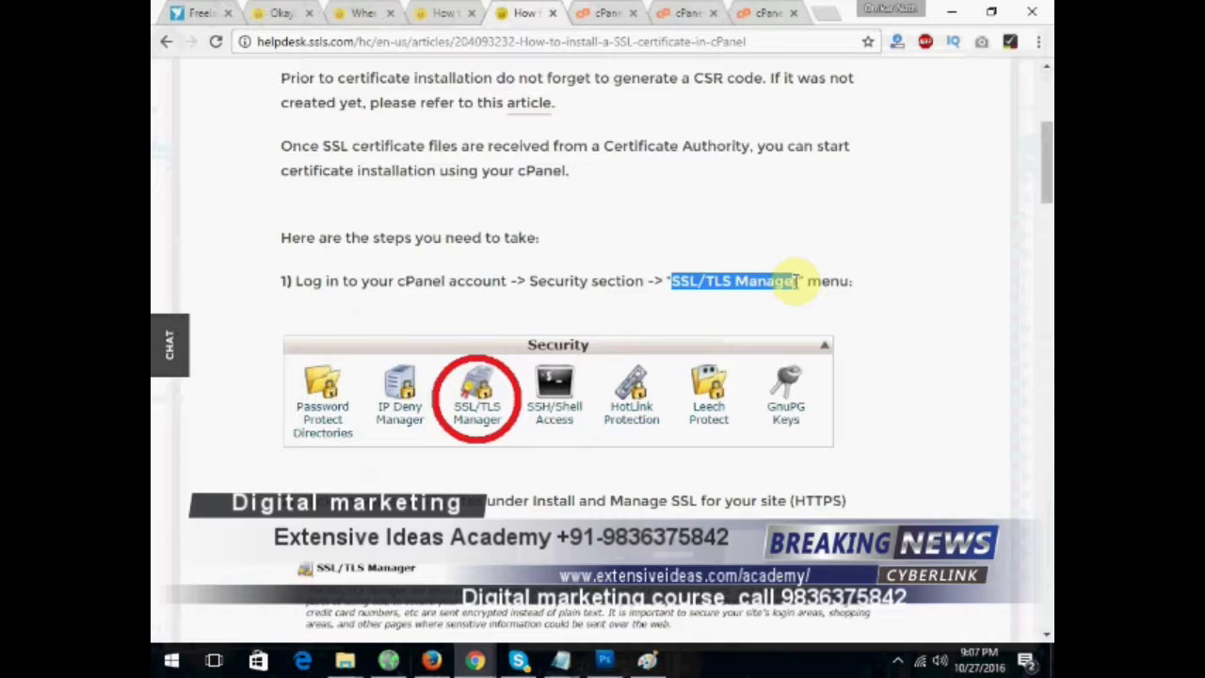
pyautogui.click(767, 12)
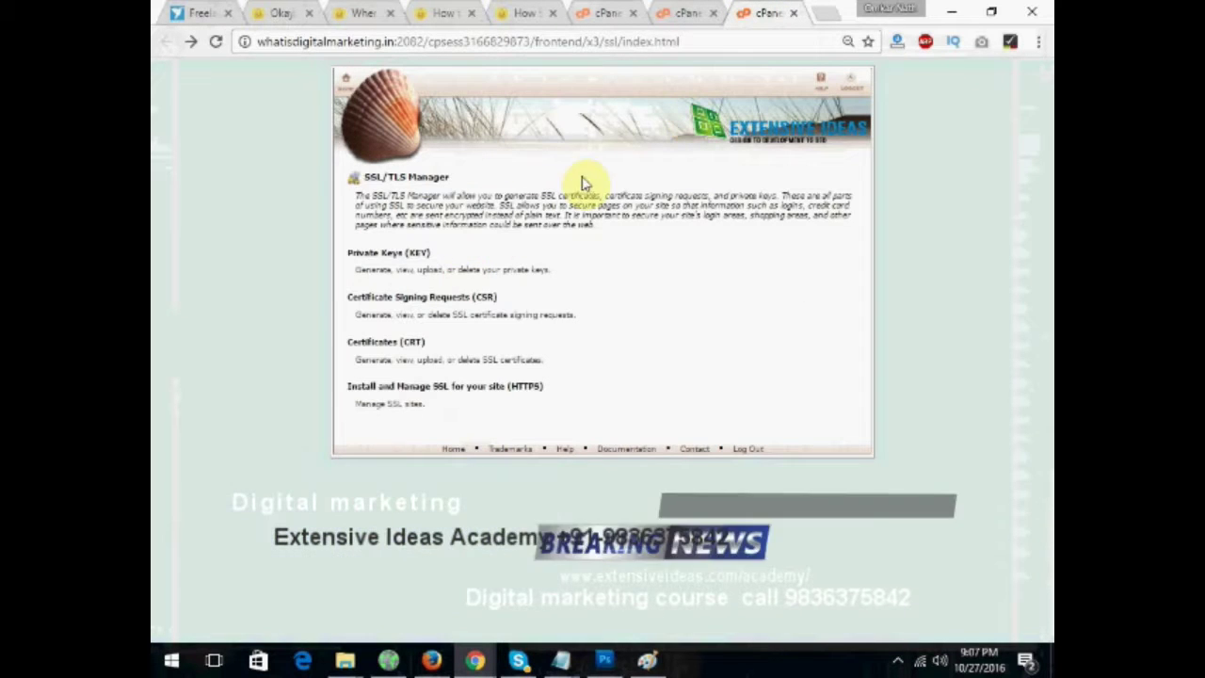
pyautogui.click(523, 16)
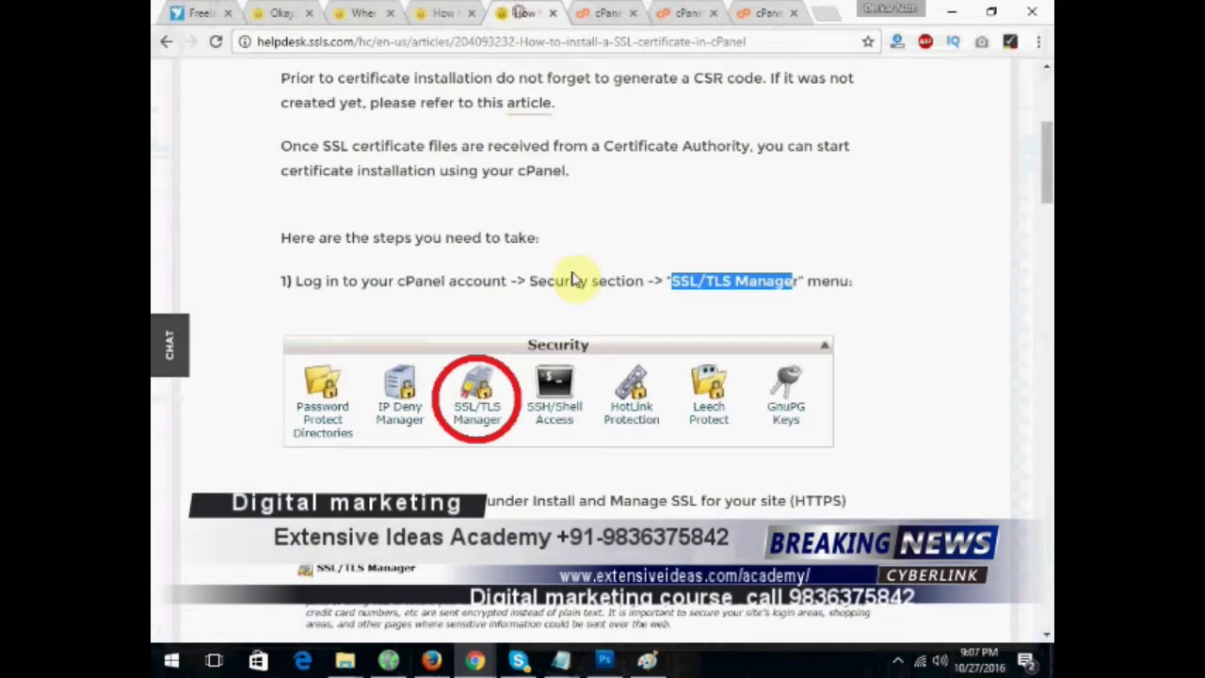
pyautogui.scroll(-5, 569, 395)
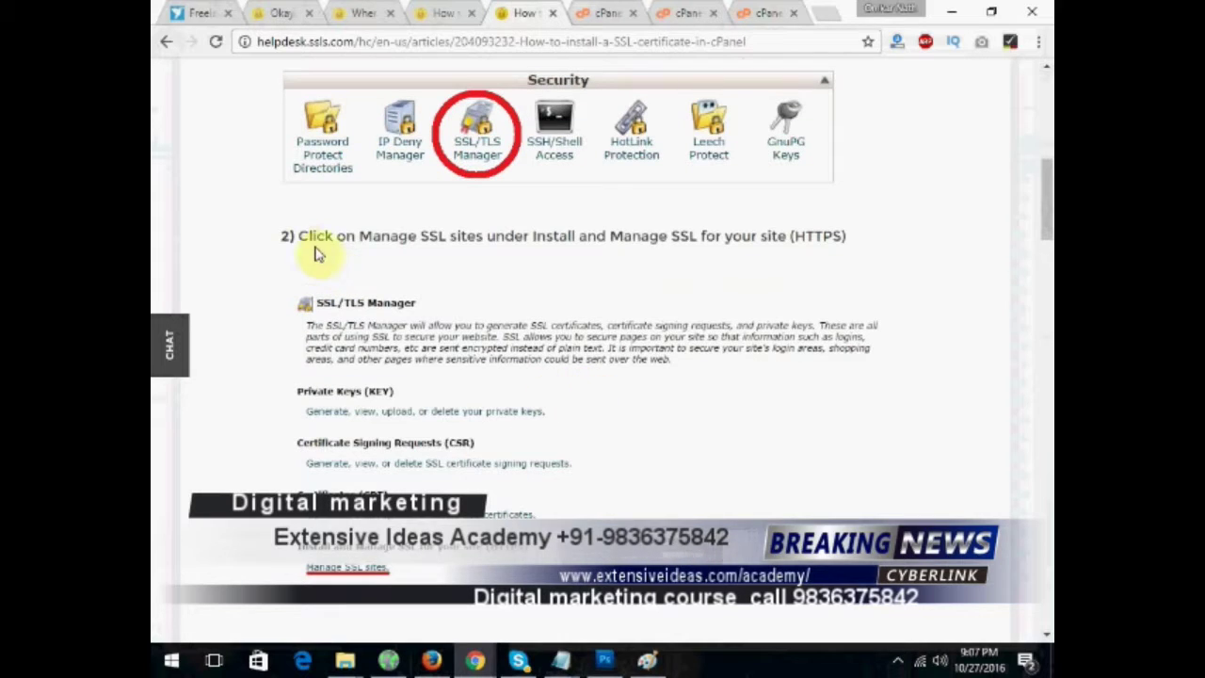
pyautogui.moveTo(299, 240); pyautogui.dragTo(842, 228)
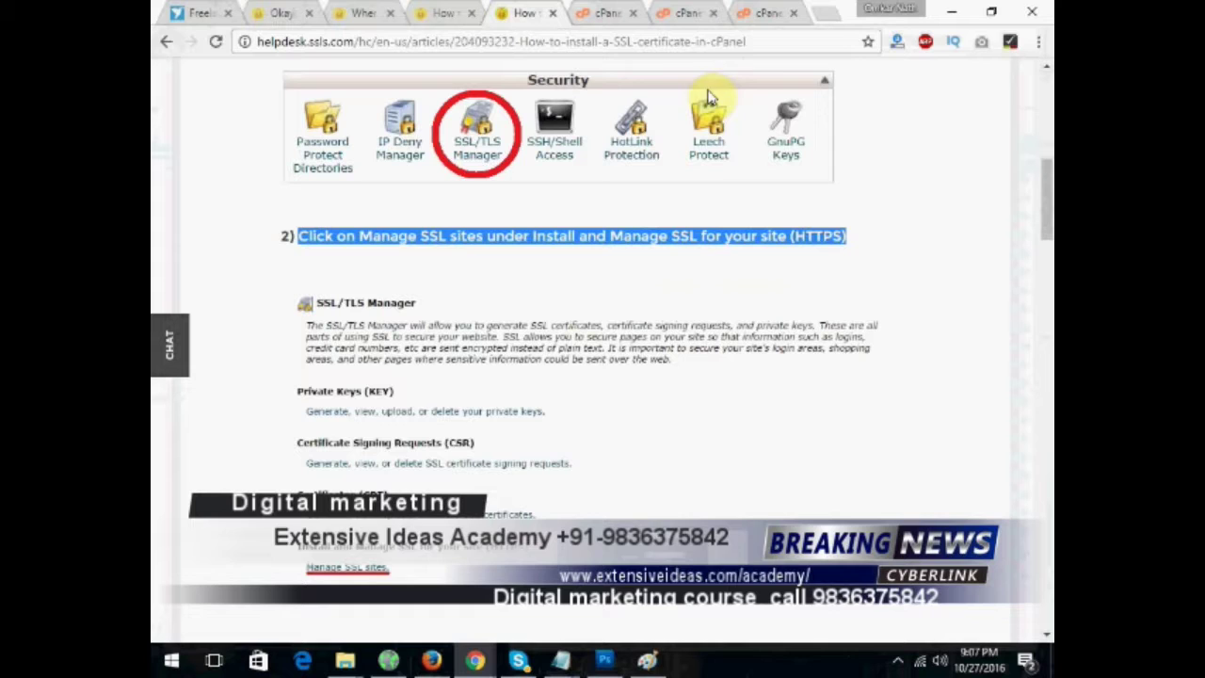
pyautogui.click(753, 14)
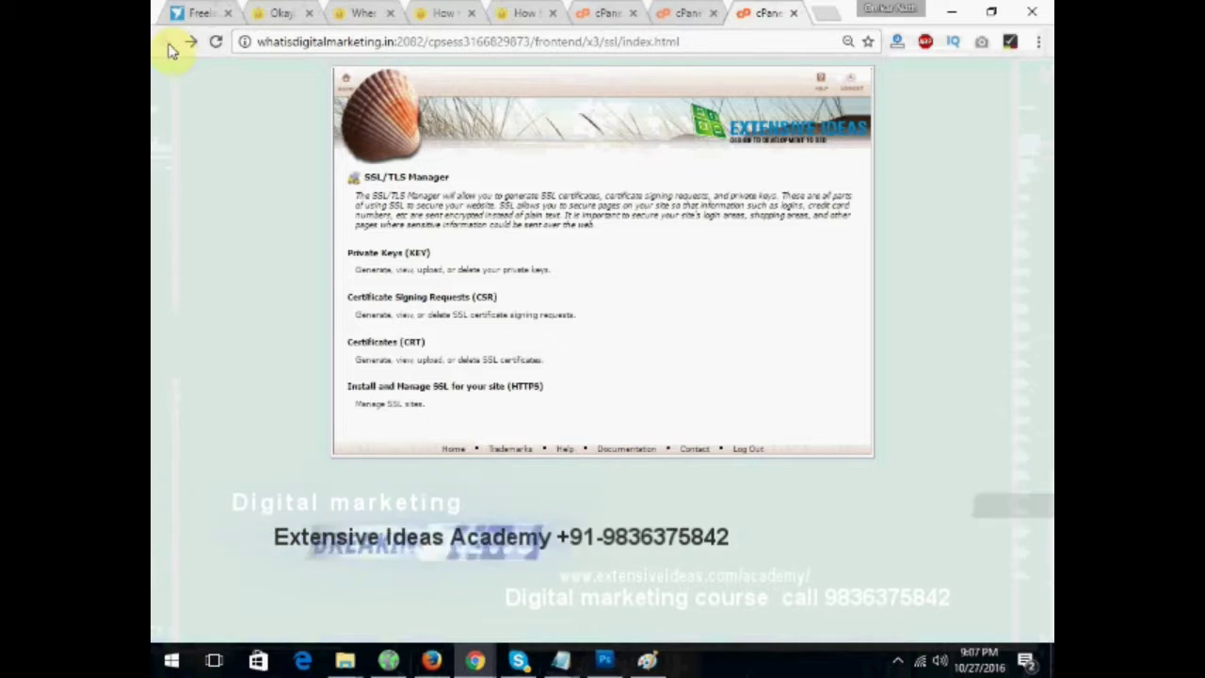
# - From cPanel home, open SSL/TLS Manager and choose 'Manage SSL sites'
pyautogui.click(356, 90)
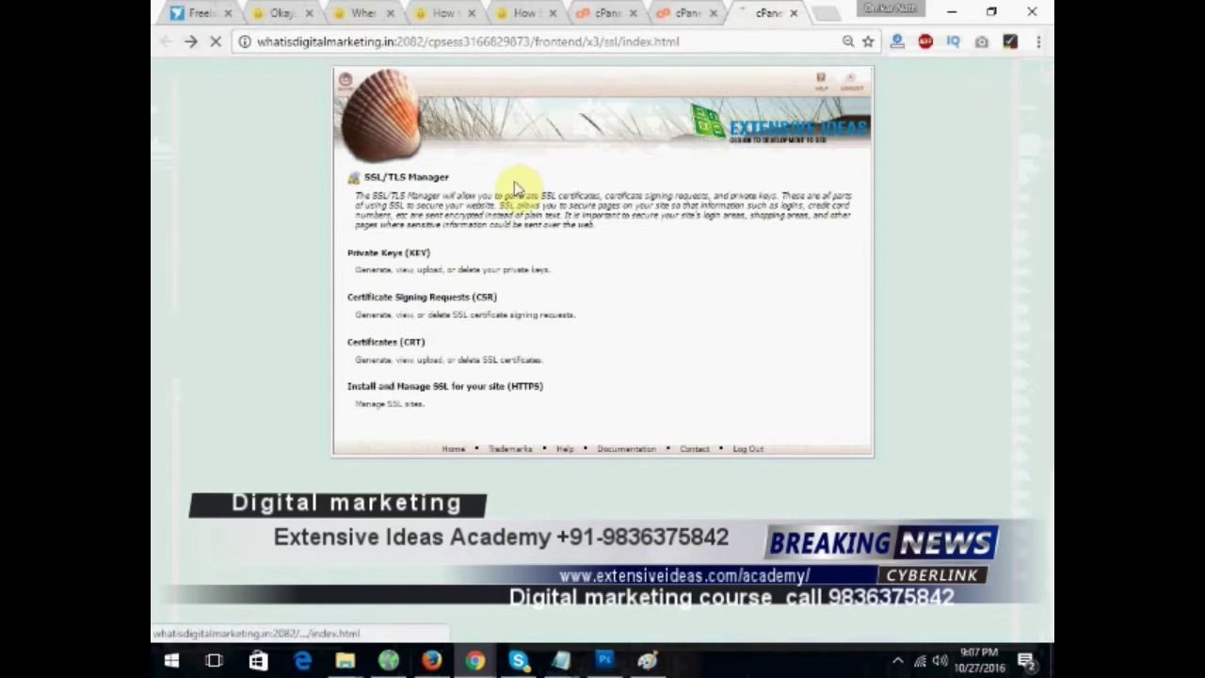
pyautogui.scroll(-3, 725, 398)
pyautogui.scroll(-4, 724, 398)
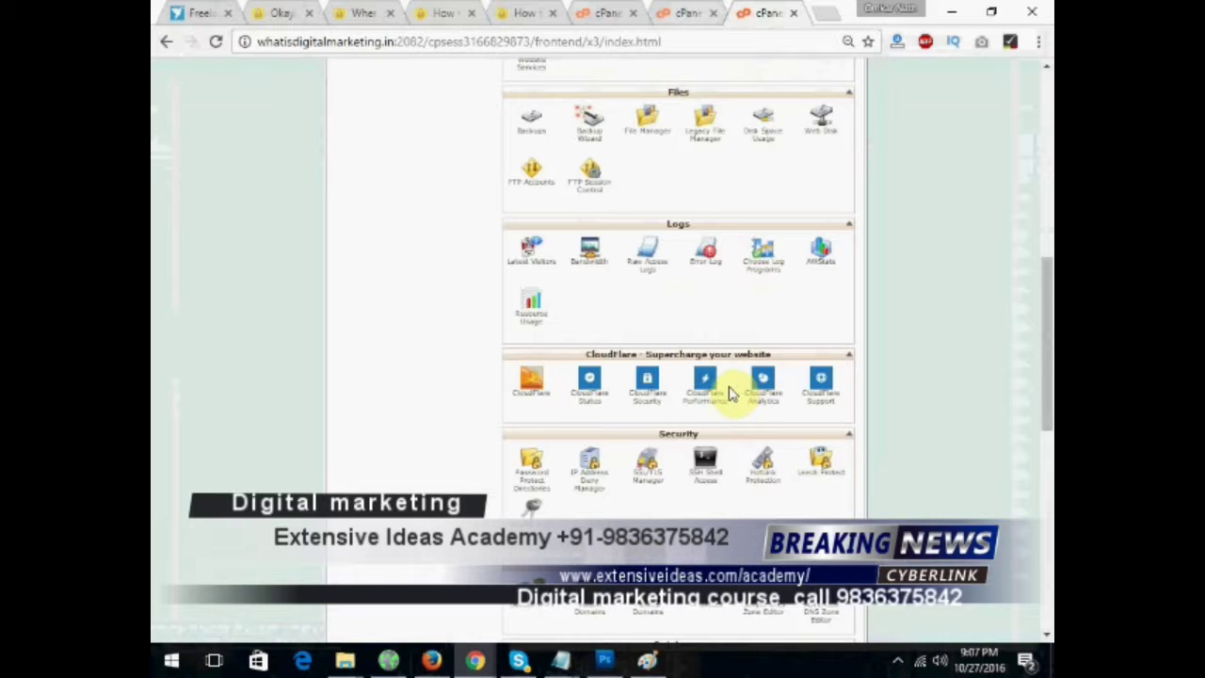
pyautogui.click(652, 494)
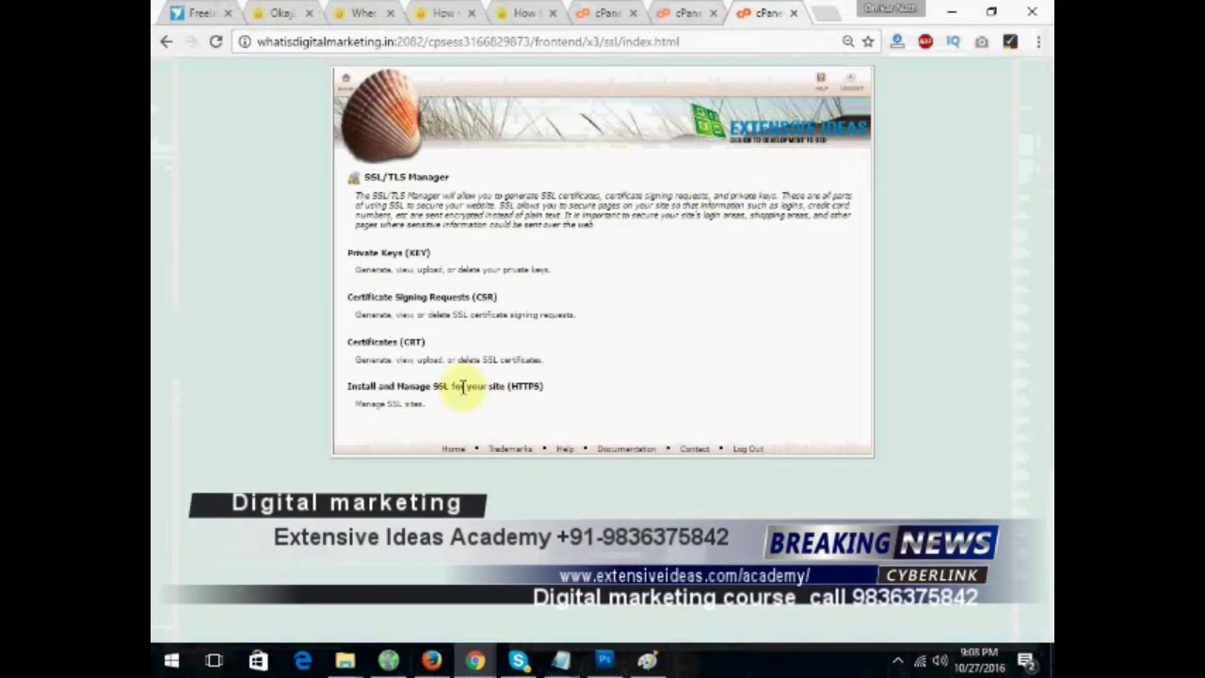
pyautogui.moveTo(436, 421); pyautogui.dragTo(352, 404)
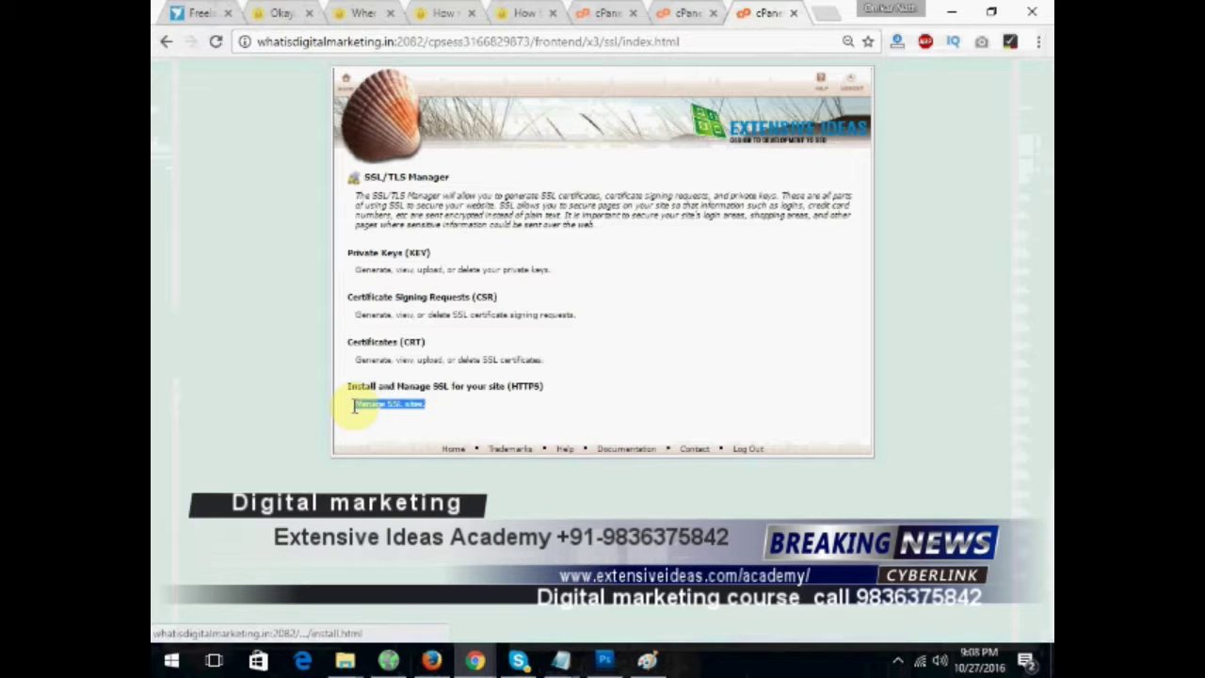
pyautogui.click(350, 431)
pyautogui.click(388, 405)
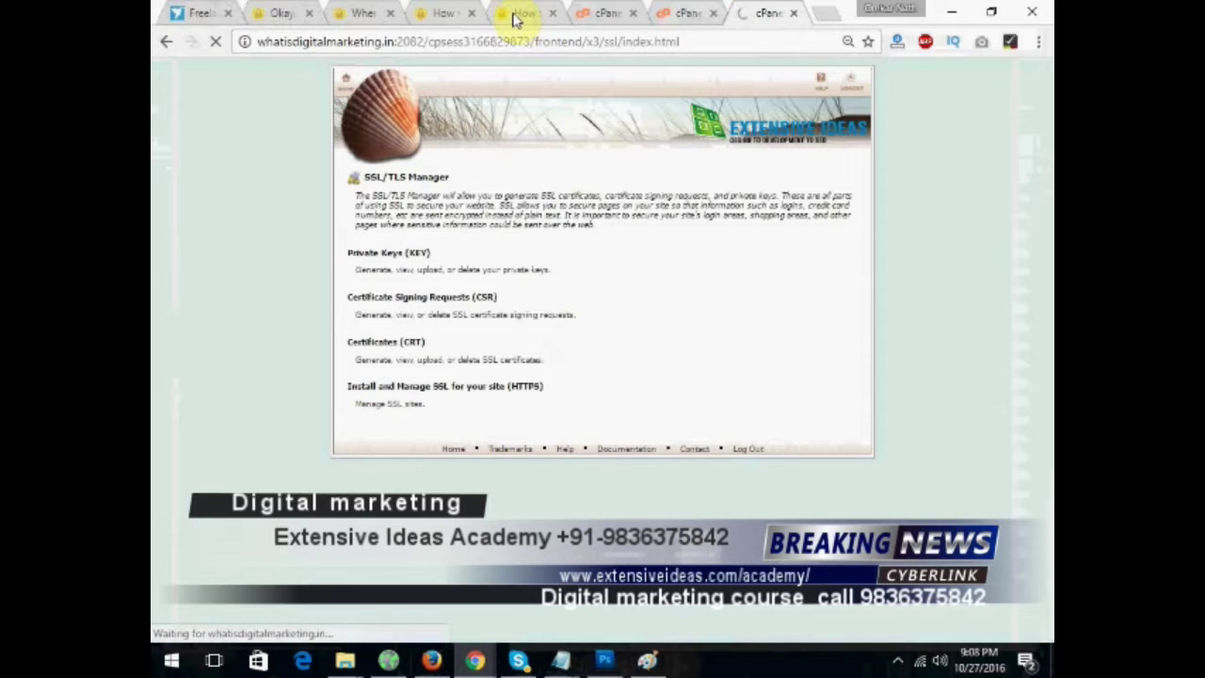
# - Check the article's next steps on including the certificate header and footer lines
pyautogui.click(513, 15)
pyautogui.scroll(-2, 405, 372)
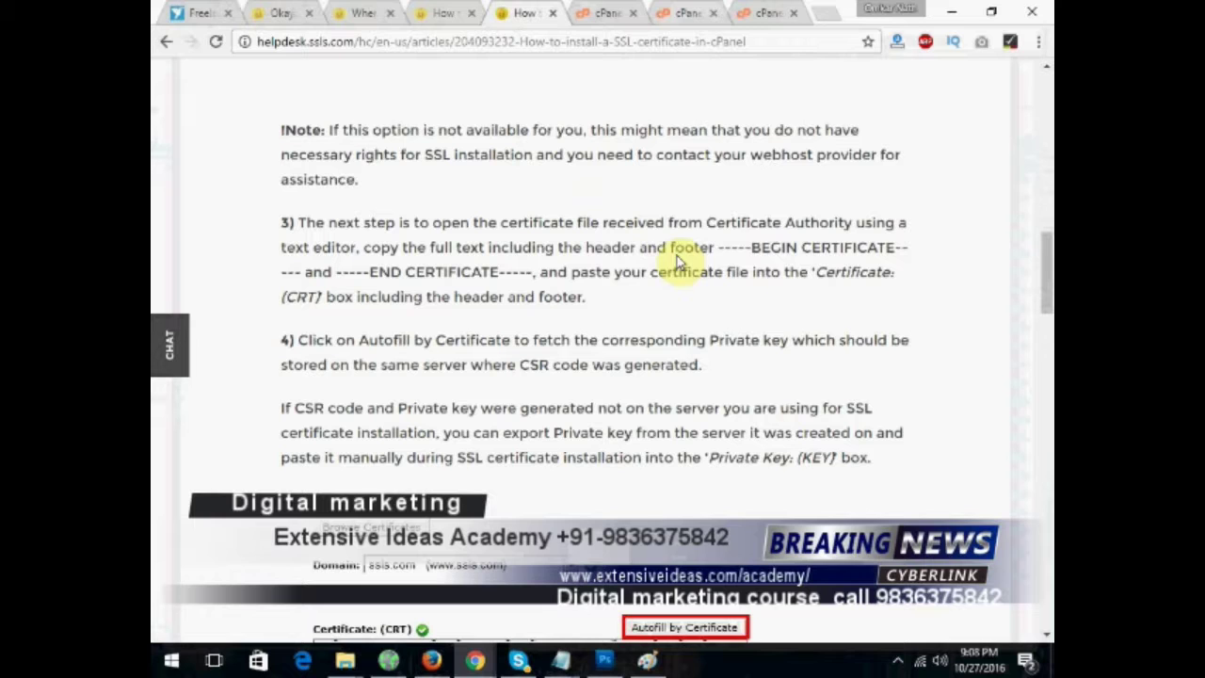
pyautogui.moveTo(750, 251); pyautogui.dragTo(369, 271)
pyautogui.click(431, 256)
pyautogui.click(757, 13)
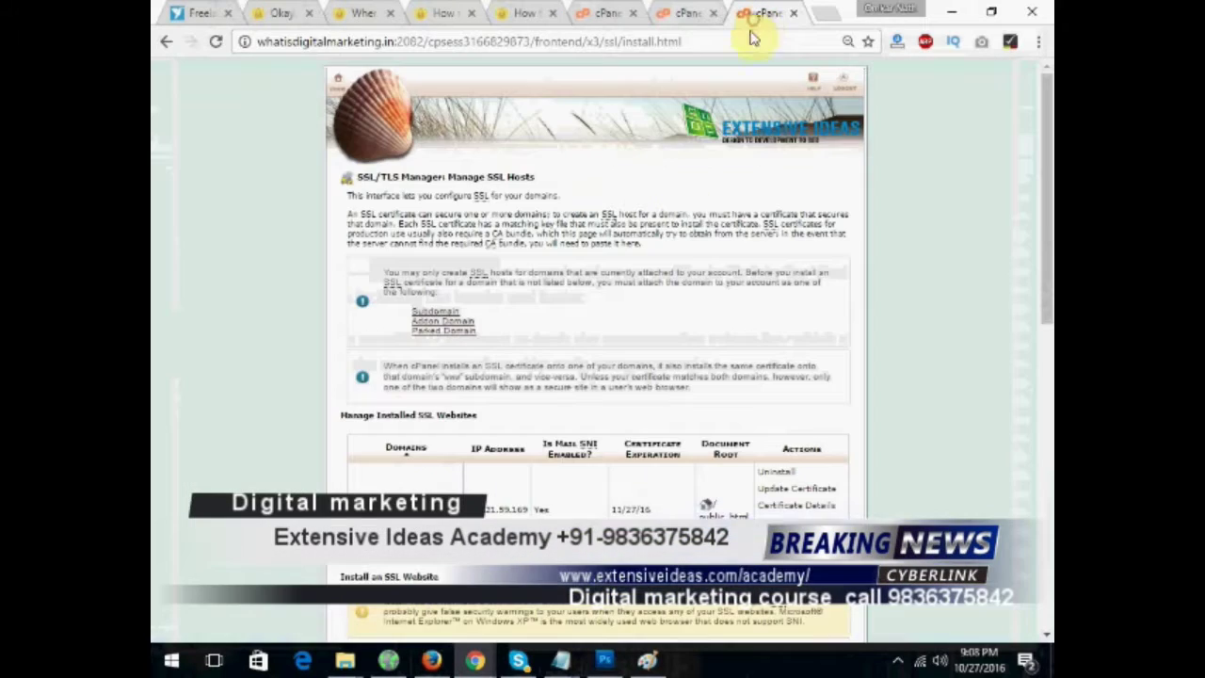
# - Select whatisdigitalmarketing.in in the Domain list, use Autofill by Domain, and review the filled certificate fields
pyautogui.scroll(-3, 578, 452)
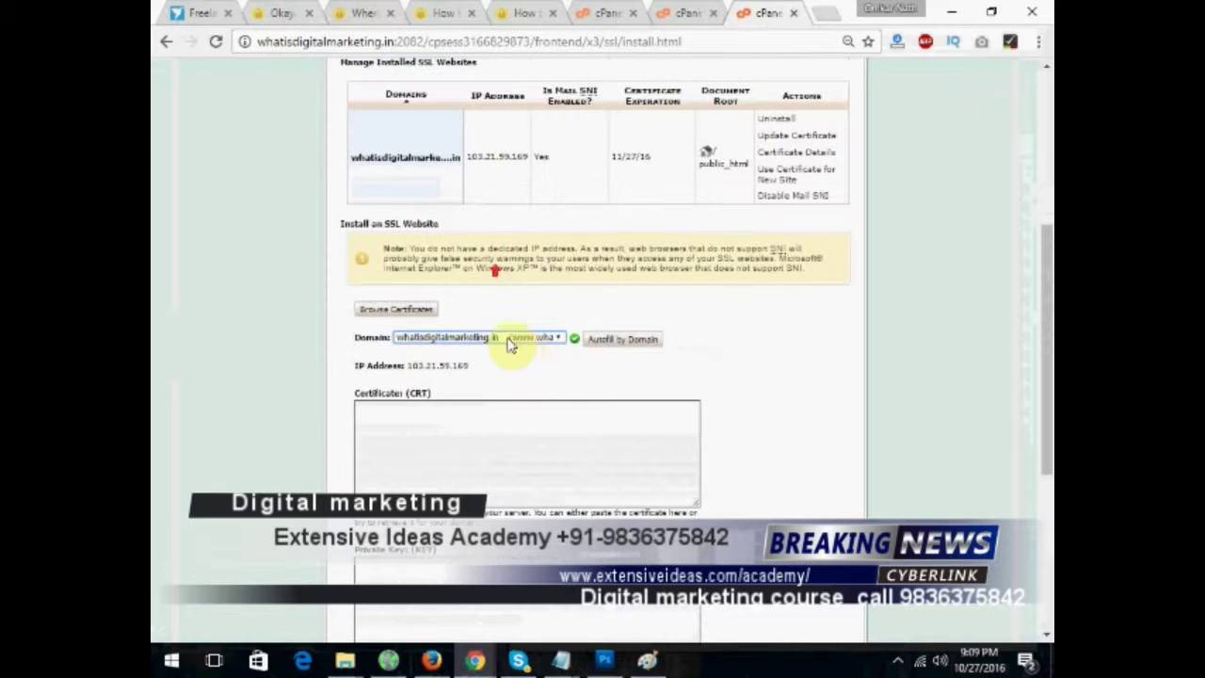
pyautogui.click(511, 339)
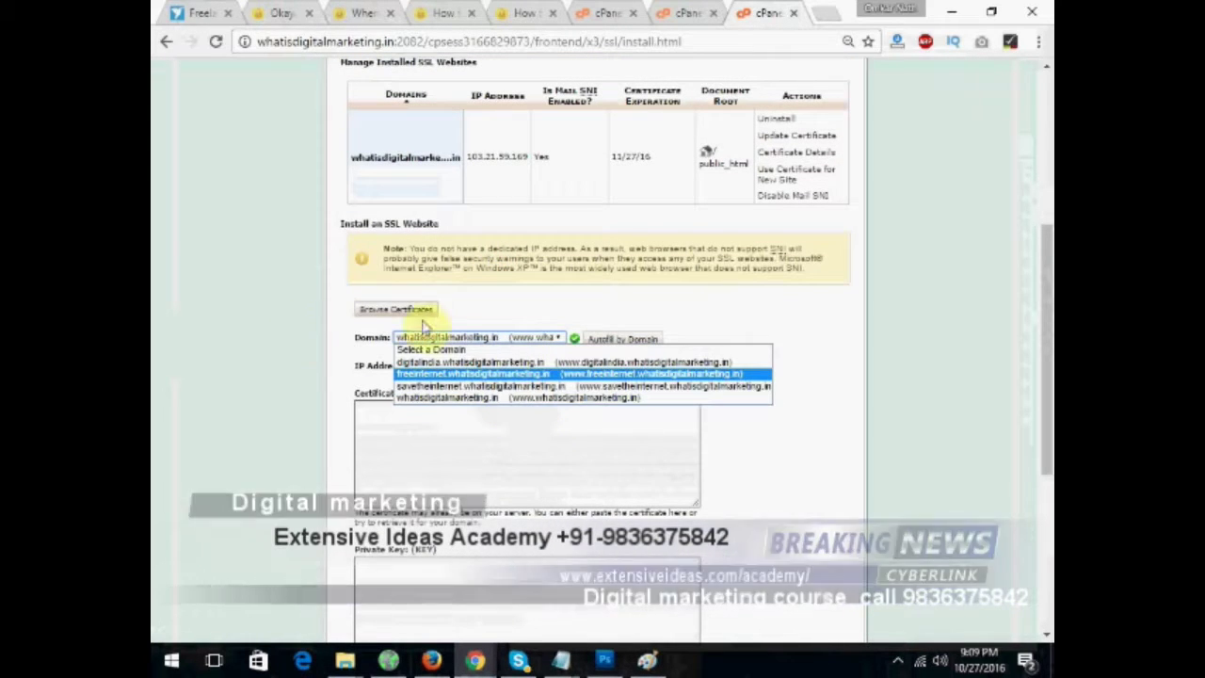
pyautogui.click(502, 317)
pyautogui.scroll(2, 583, 255)
pyautogui.click(539, 511)
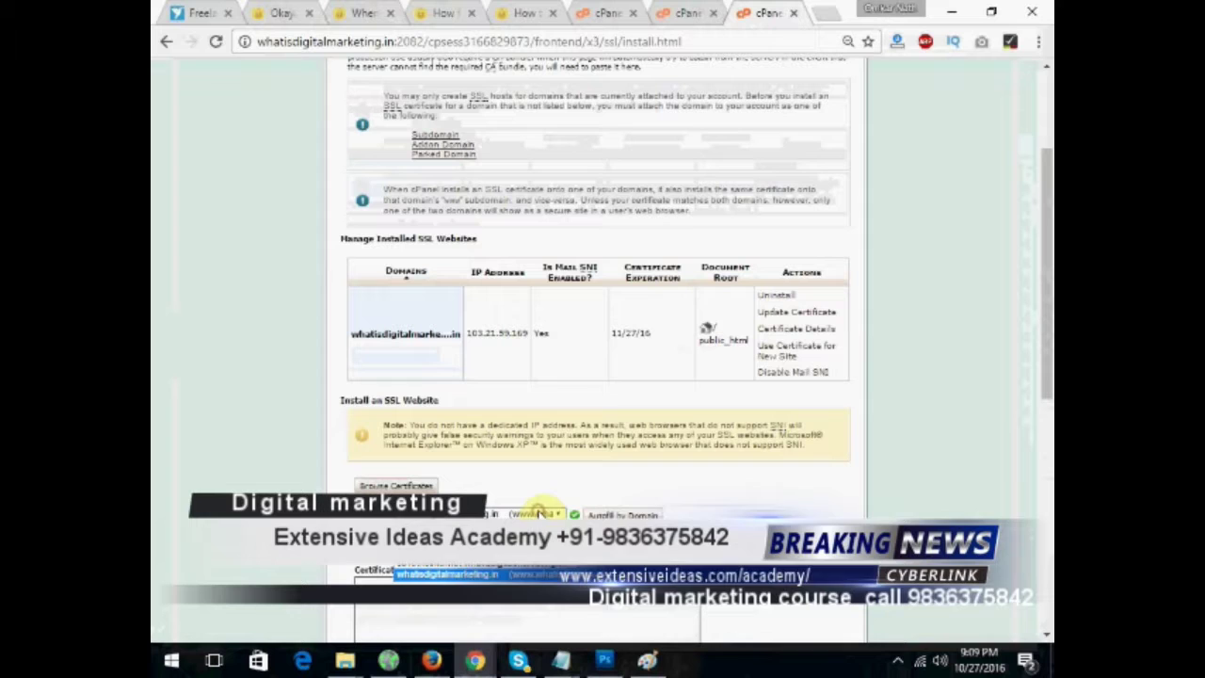
pyautogui.scroll(-2, 560, 312)
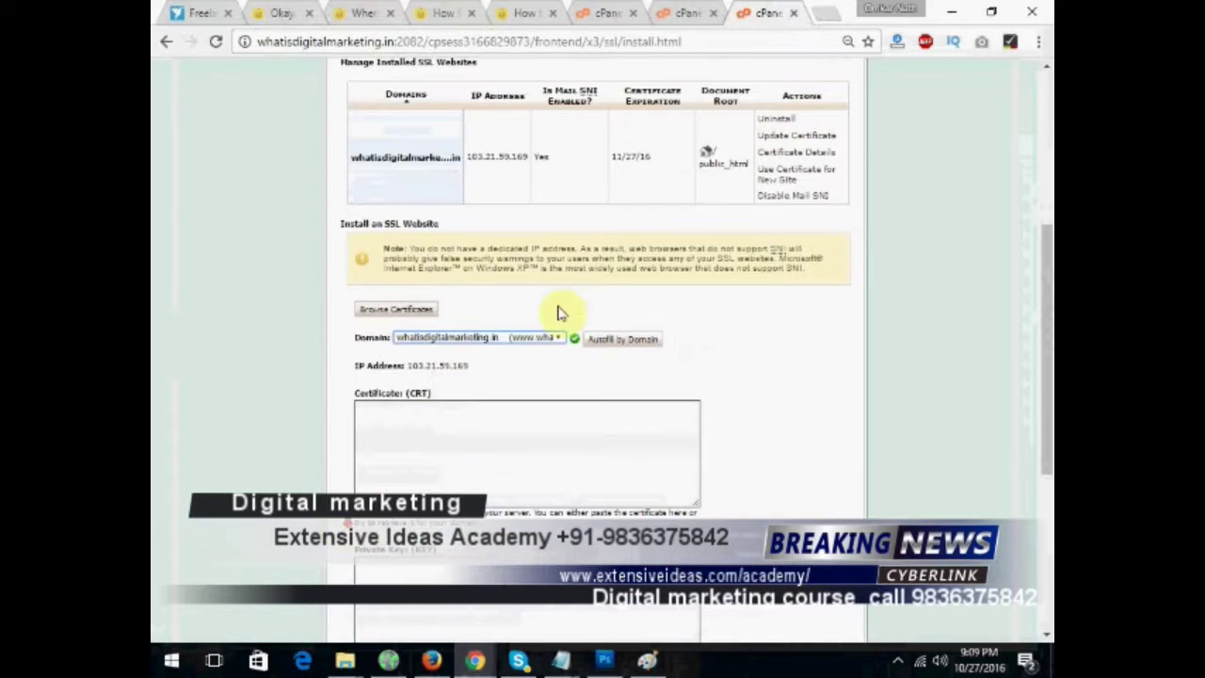
pyautogui.click(518, 339)
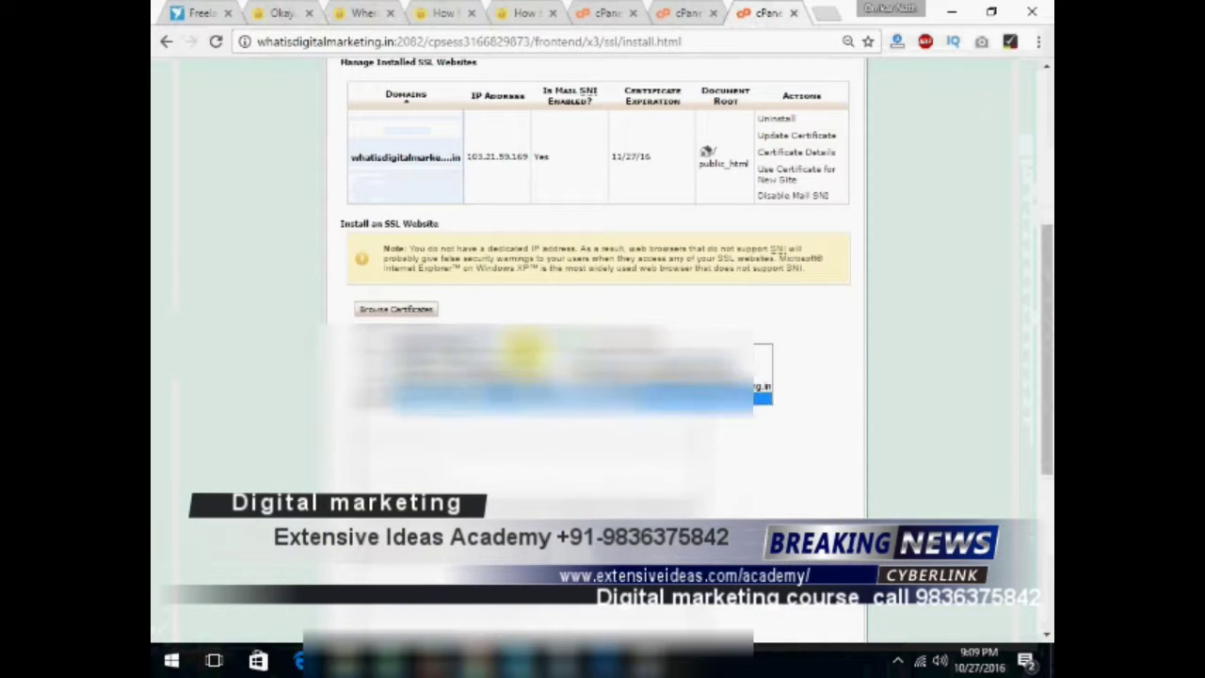
pyautogui.click(515, 399)
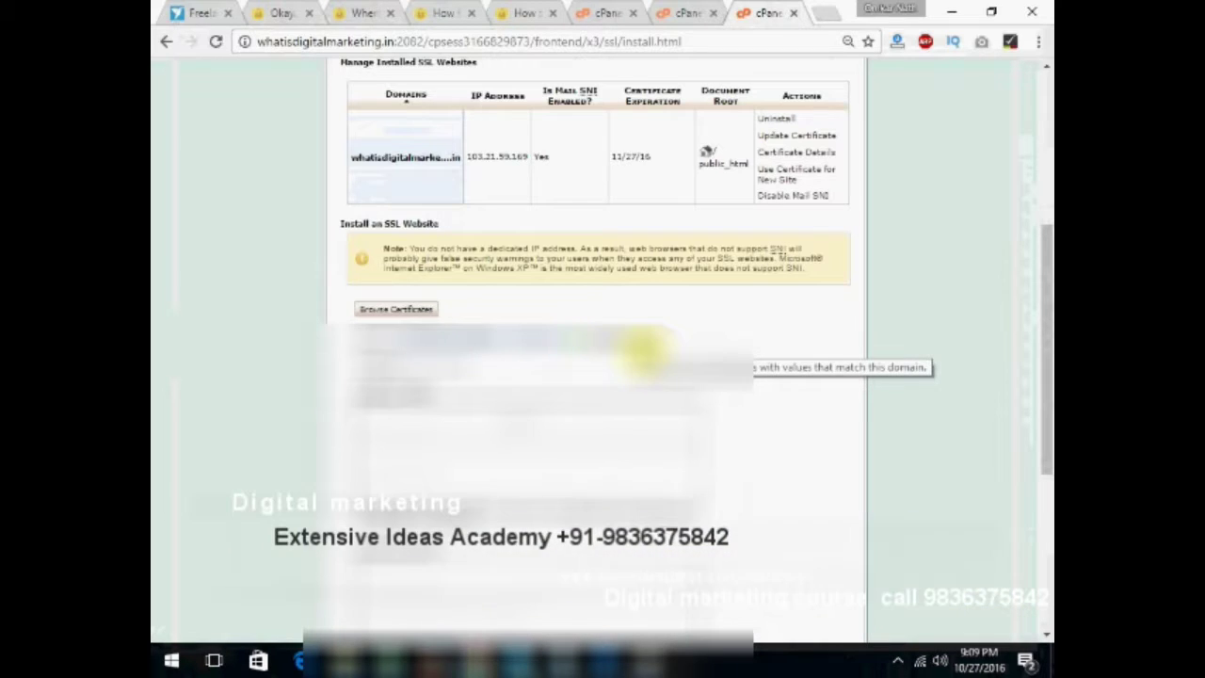
pyautogui.click(635, 348)
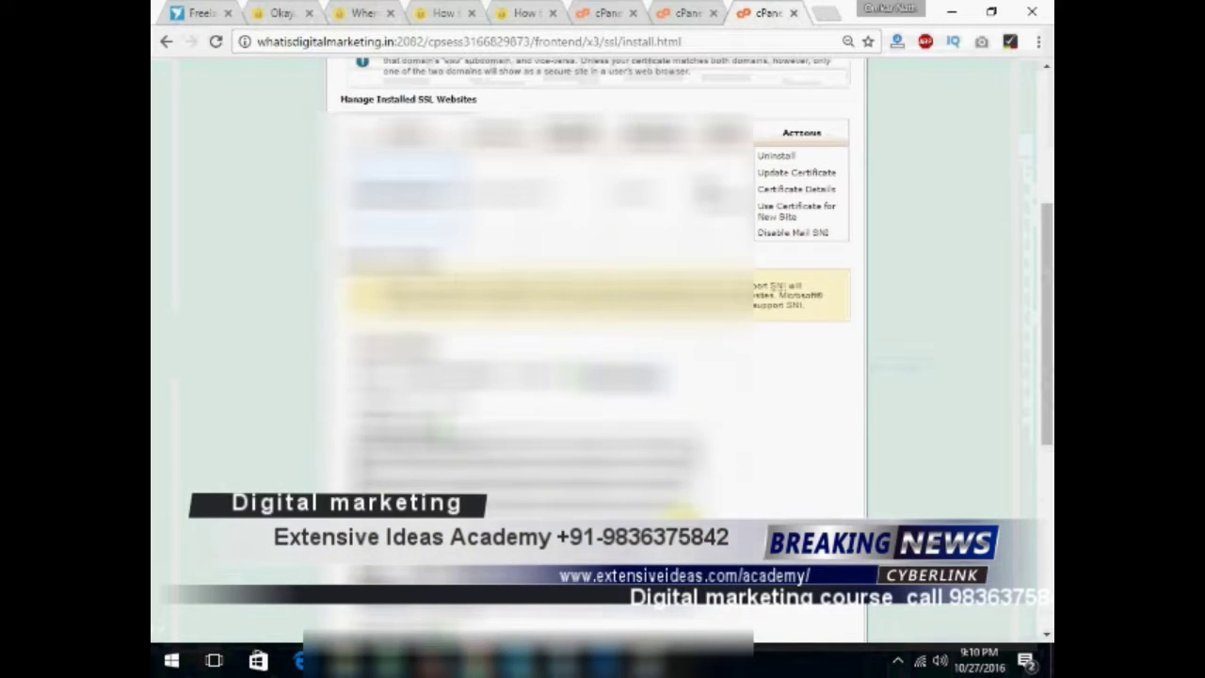
pyautogui.scroll(-1, 603, 283)
pyautogui.scroll(-2, 701, 447)
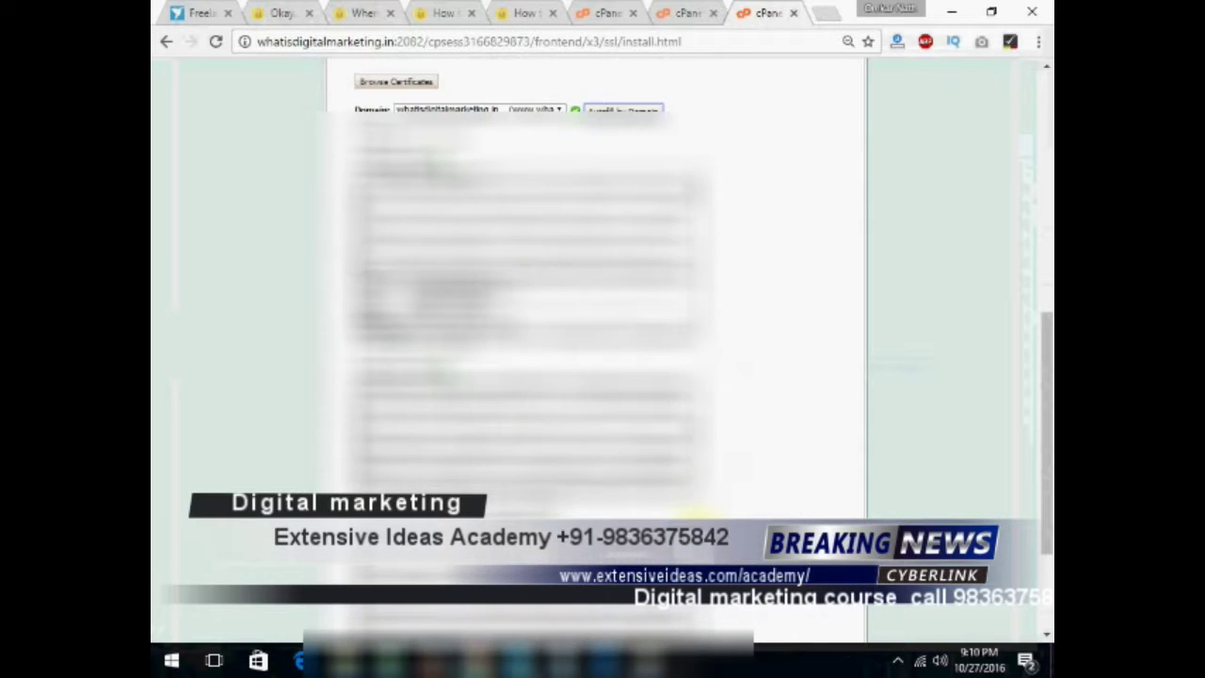
pyautogui.scroll(3, 807, 458)
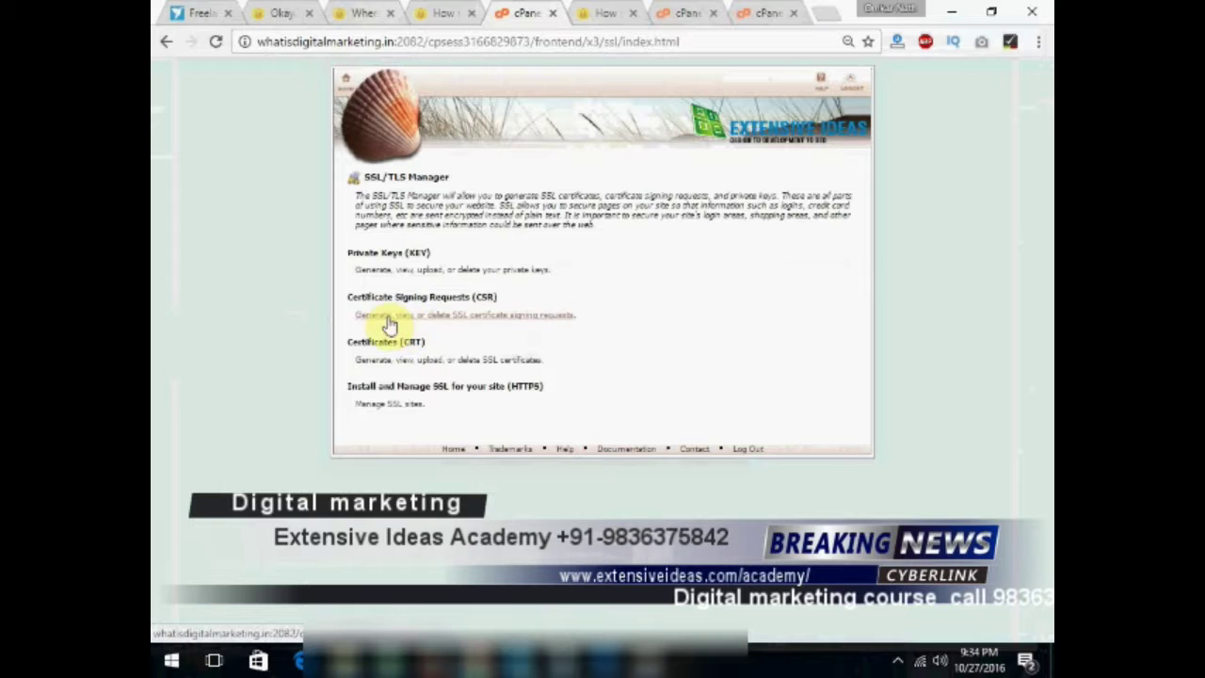
# - Open the CSR form and set Domains to whatisdigitalmarketing.in
pyautogui.click(451, 318)
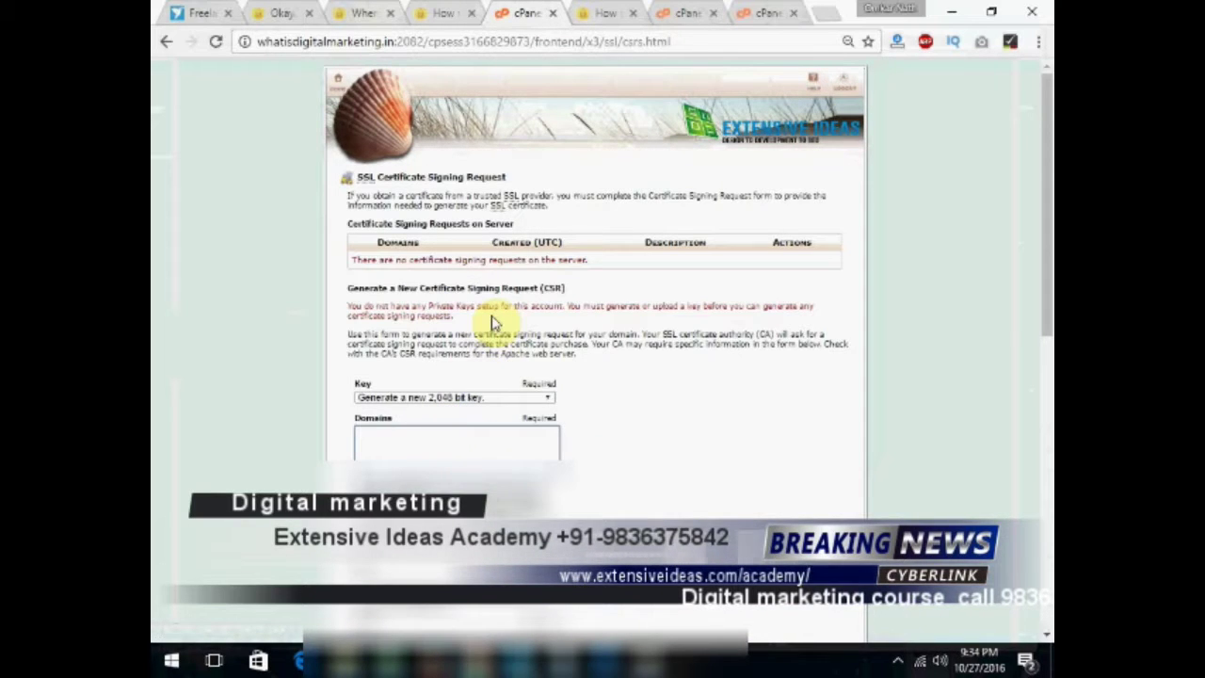
pyautogui.write('whatis')
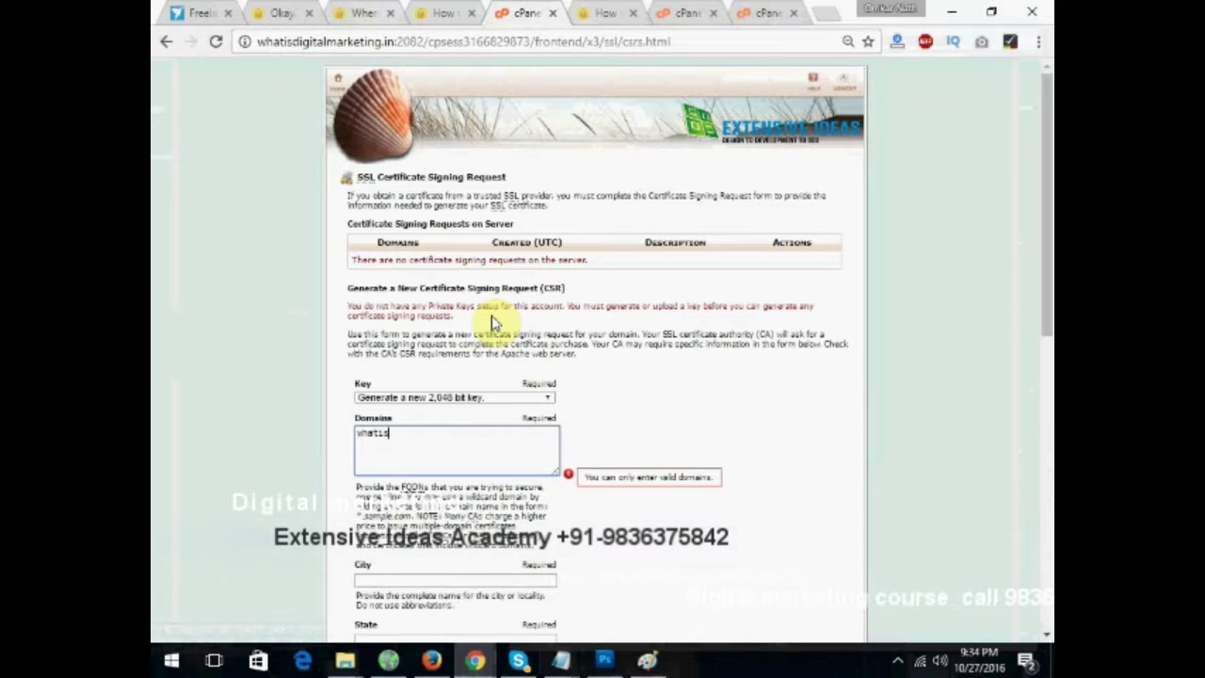
pyautogui.write('digitalmarketing.in')
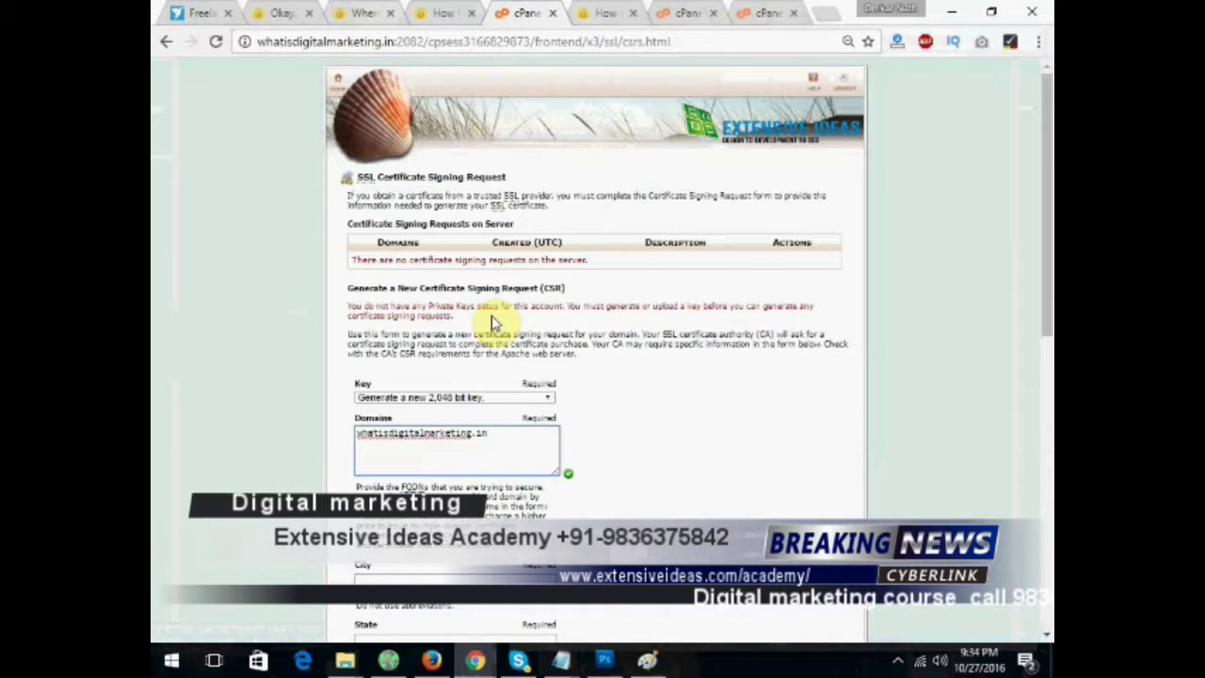
pyautogui.moveTo(394, 44); pyautogui.dragTo(154, 45)
pyautogui.hotkey('ctrl', 'c')
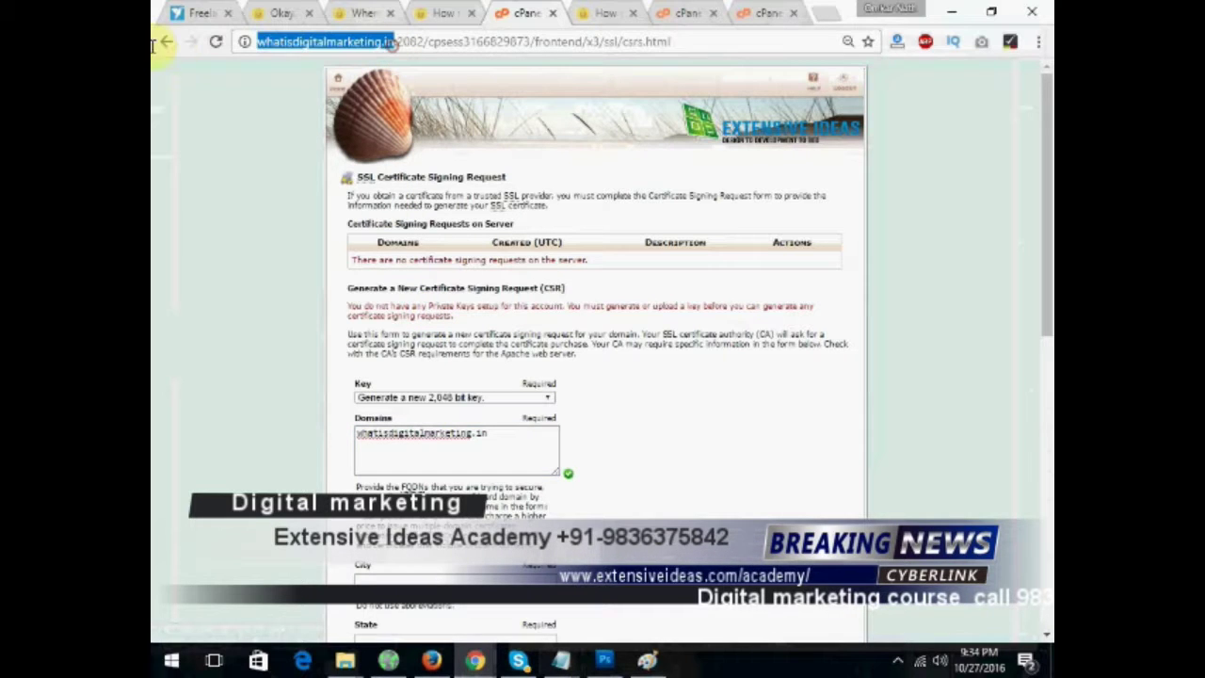
pyautogui.click(501, 466)
pyautogui.hotkey('ctrl', 'a')
pyautogui.hotkey('ctrl', 'v')
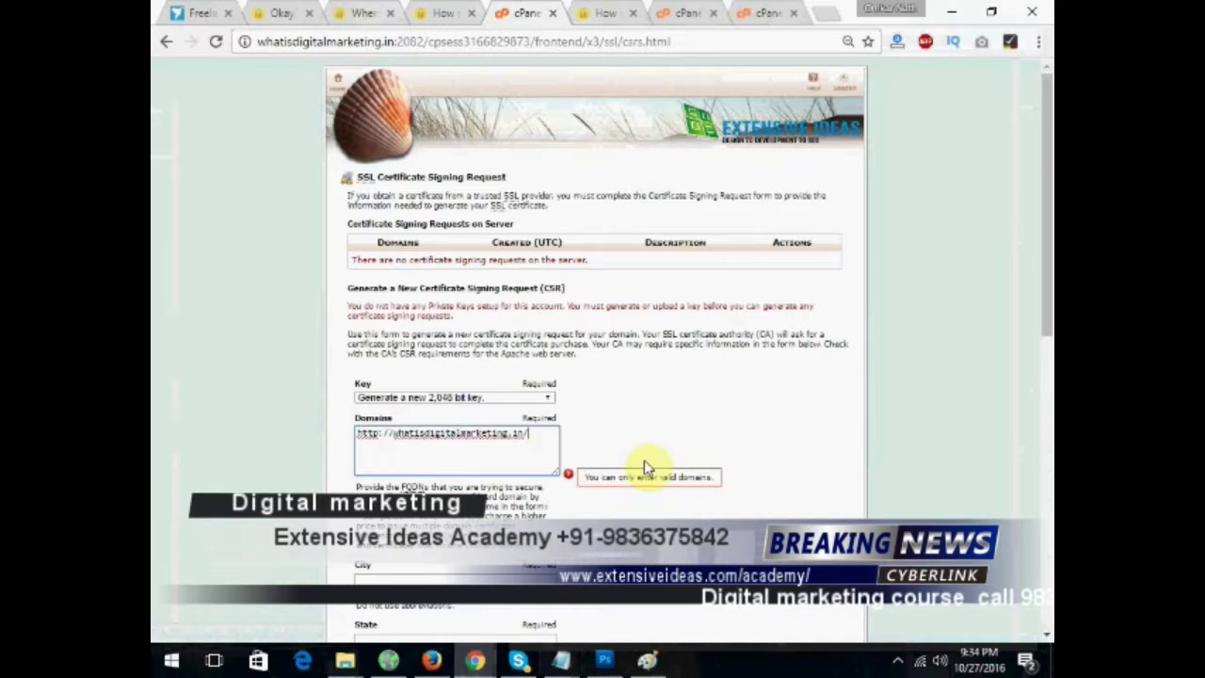
pyautogui.hotkey('ctrl', 'a')
pyautogui.write('whatisdigitalmarketing.in')
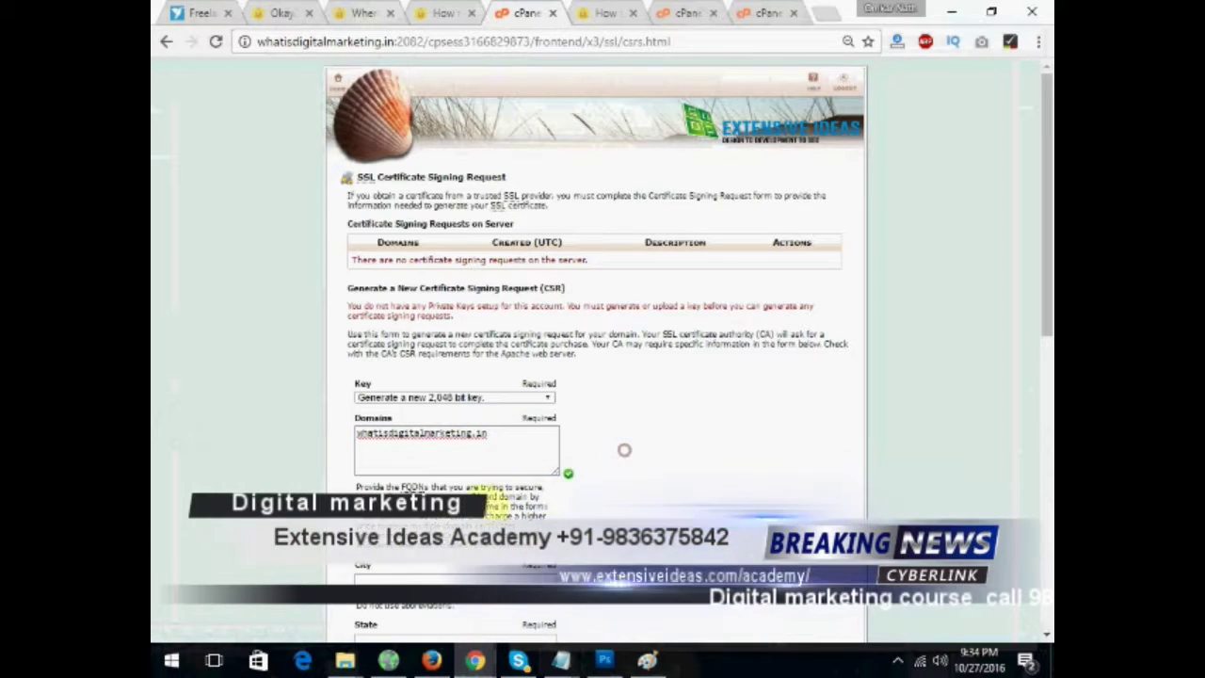
# - Set City to kolkata, State to West Bengal, and Country to IN (India)
pyautogui.scroll(-1, 624, 449)
pyautogui.click(461, 491)
pyautogui.click(442, 513)
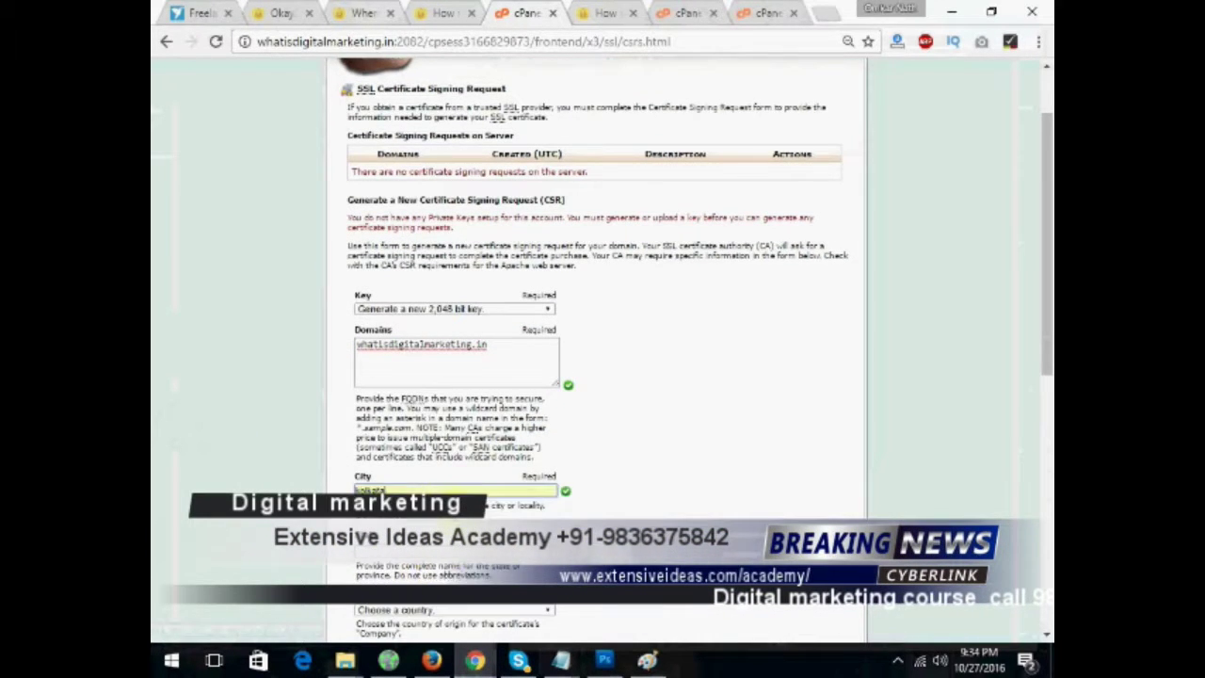
pyautogui.scroll(-2, 438, 485)
pyautogui.click(436, 376)
pyautogui.click(424, 392)
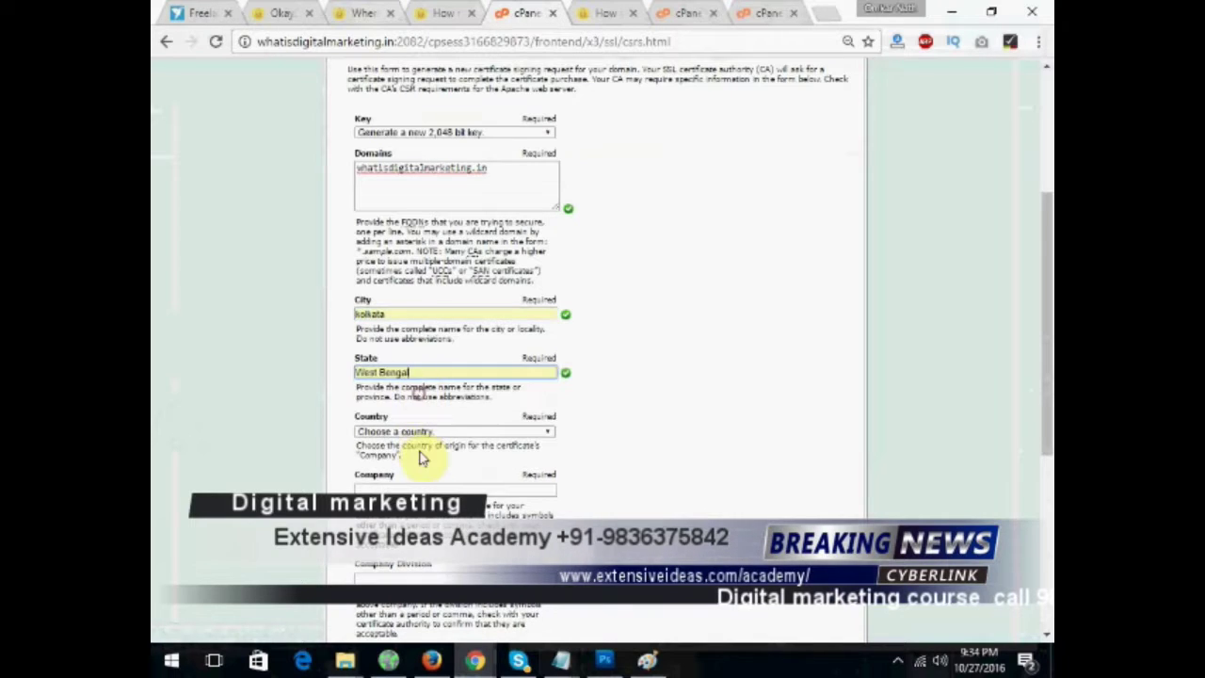
pyautogui.click(470, 433)
pyautogui.press('i')
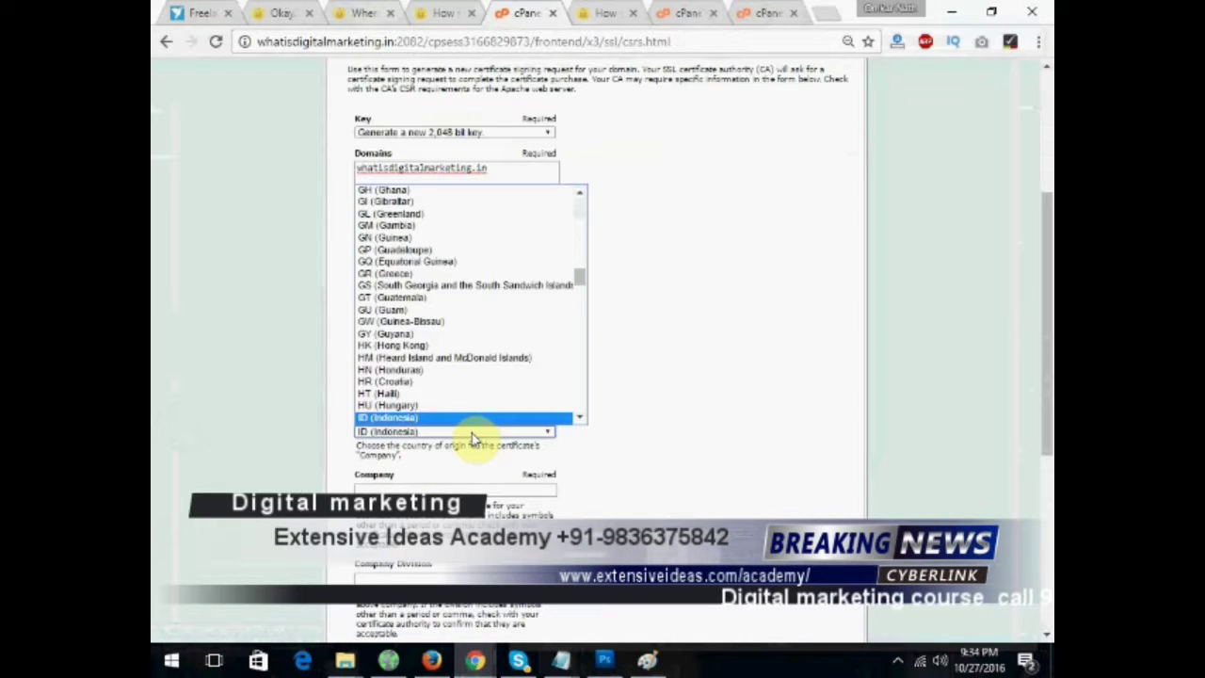
pyautogui.press('Down')
pyautogui.press('Down')
pyautogui.press('Down')
pyautogui.press('Down')
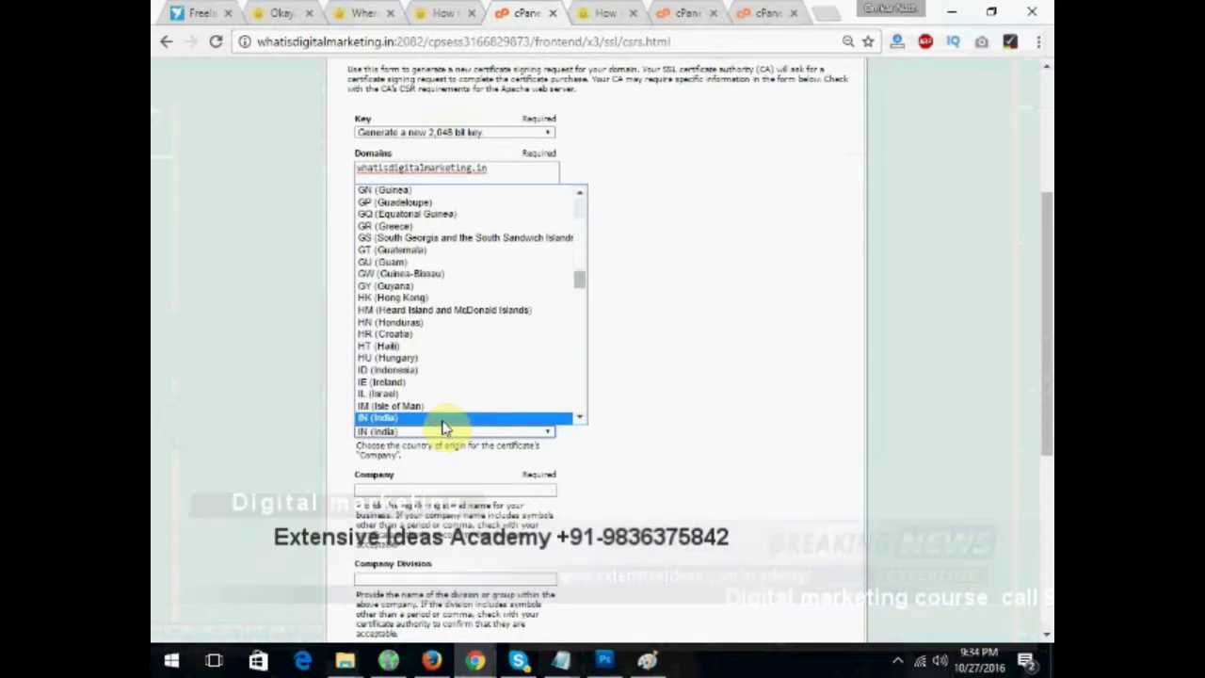
pyautogui.click(445, 419)
# - Enter Extensive Online as the Company and move on to Company Division
pyautogui.scroll(-2, 443, 423)
pyautogui.click(400, 311)
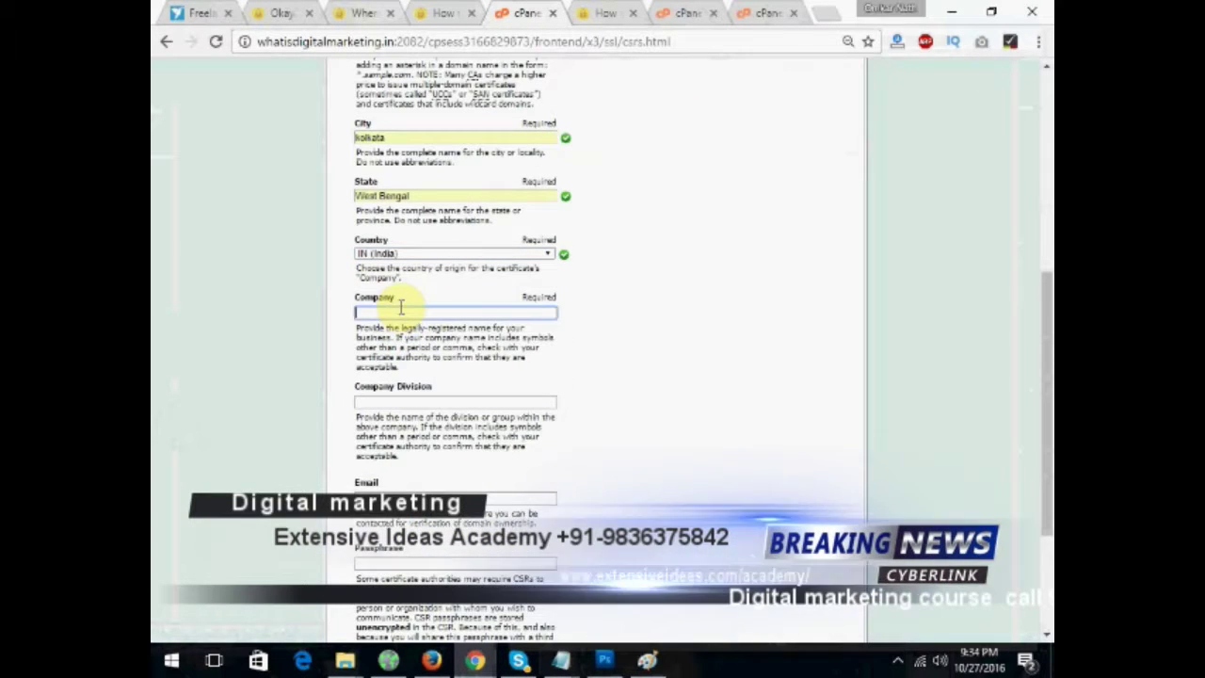
pyautogui.click(400, 327)
pyautogui.click(396, 399)
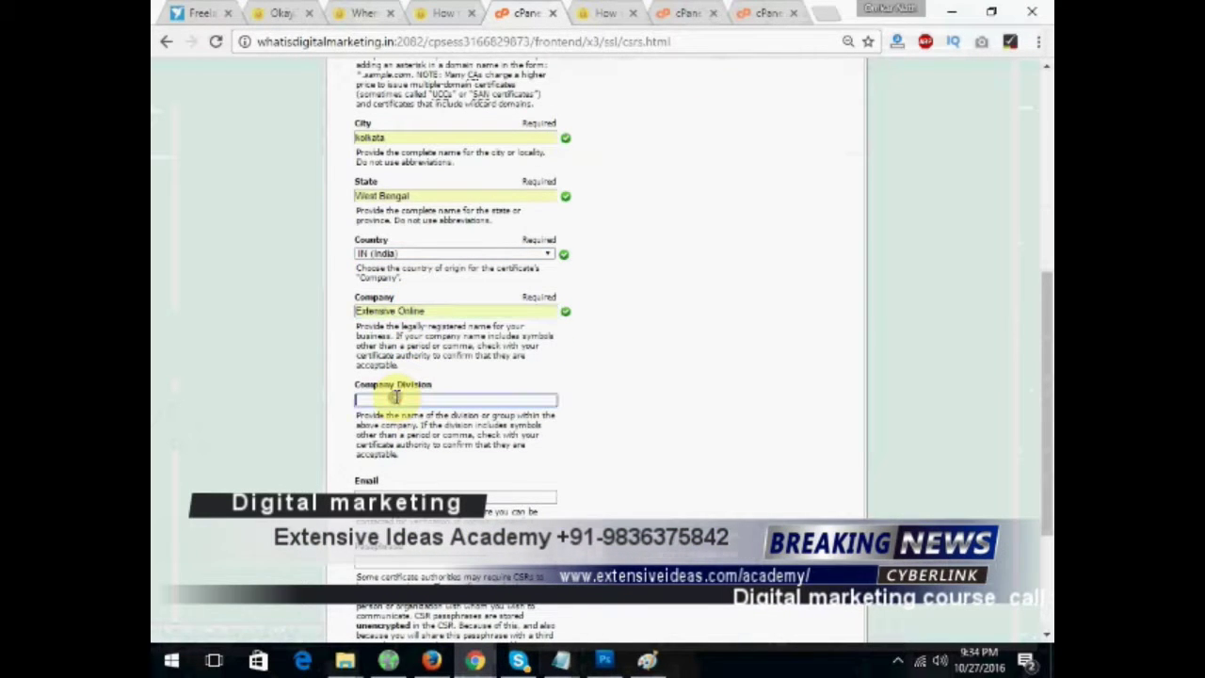
pyautogui.scroll(-2, 295, 482)
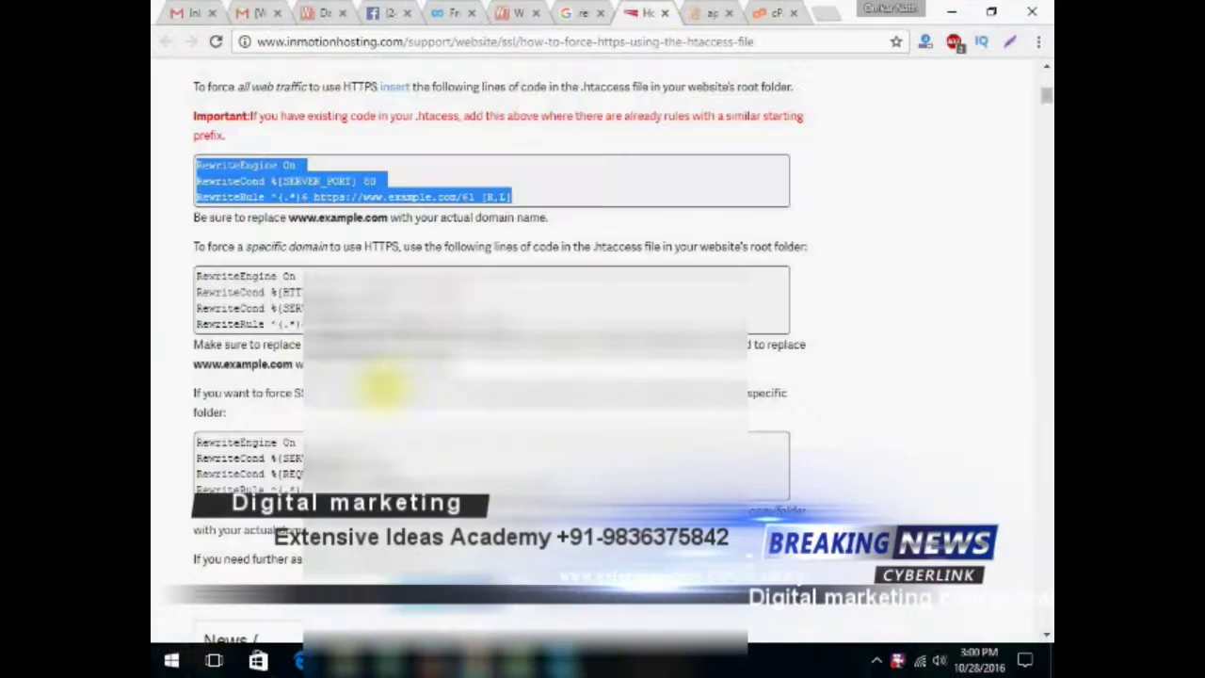
# - Launch Notepad, paste both HTTPS rewrite-rule blocks, and add the Important note at the top
pyautogui.press('super+r')
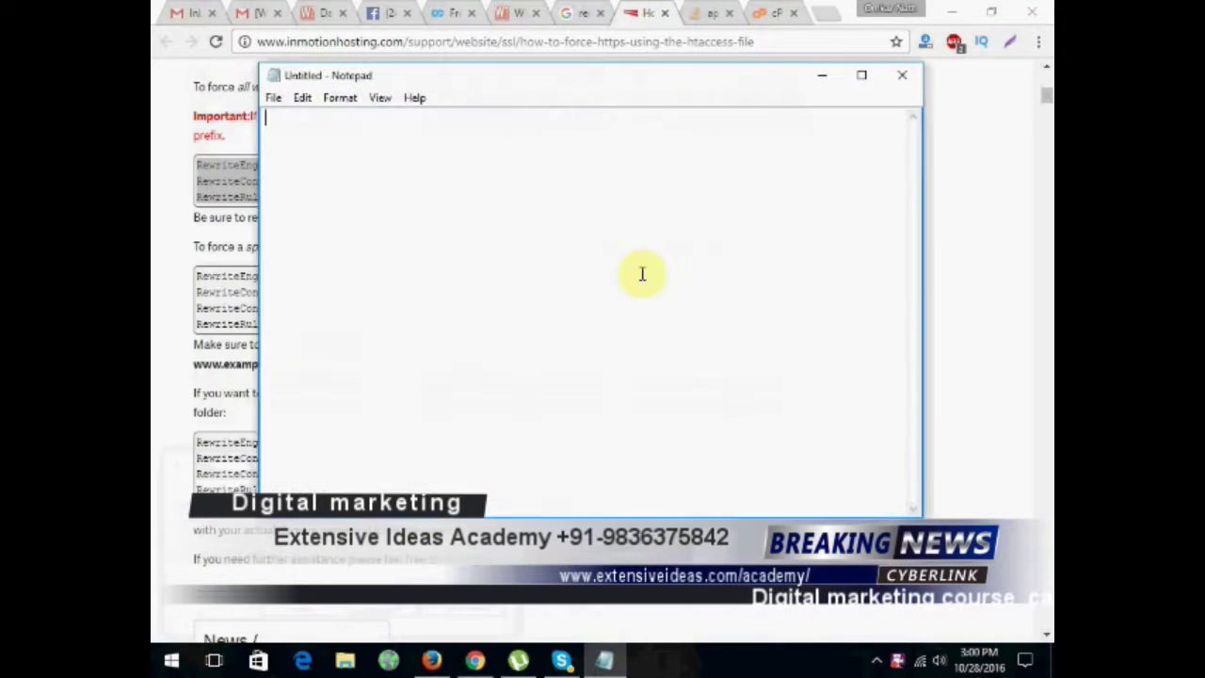
pyautogui.write('RewriteEngine On RewriteCond %{SERVER_PORT} 80 RewriteRule ^(.*)$ https://www.example.com/$1 [R,L]')
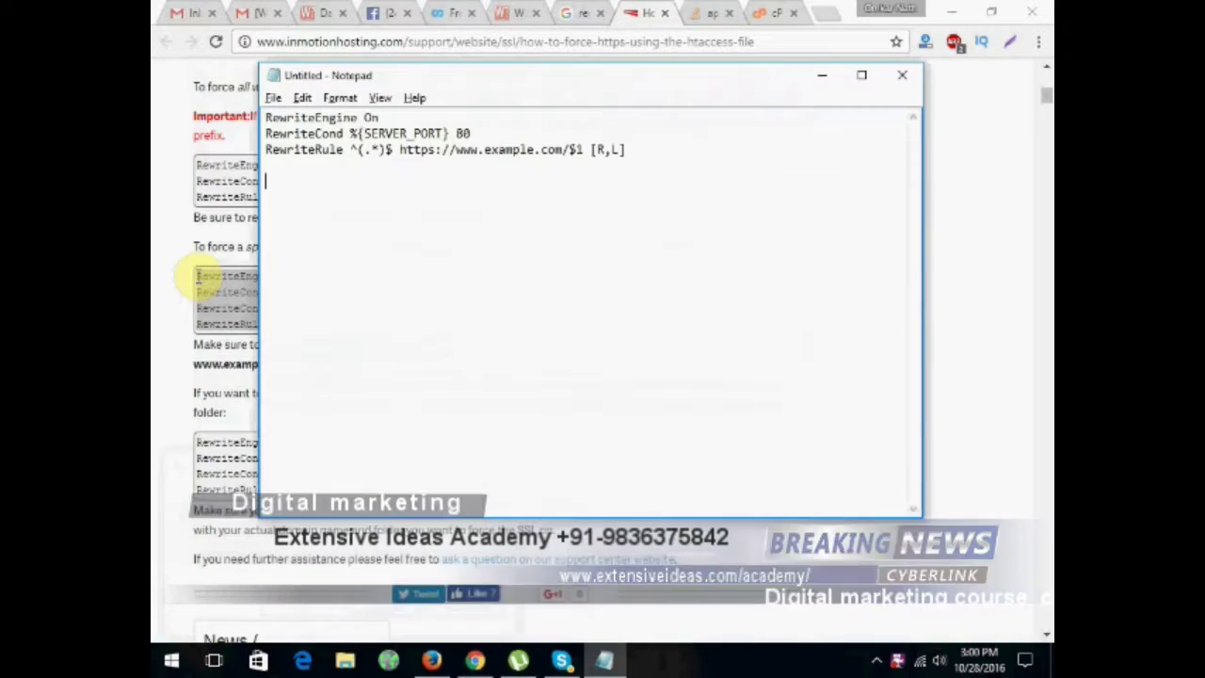
pyautogui.write('RewriteEngine On RewriteCond %{HTTP_HOST} ^example\\.com [NC] RewriteCond %{SERVER_PORT} 80 RewriteRule ^(.*)$ https://www.example.com/$1 [R,L]')
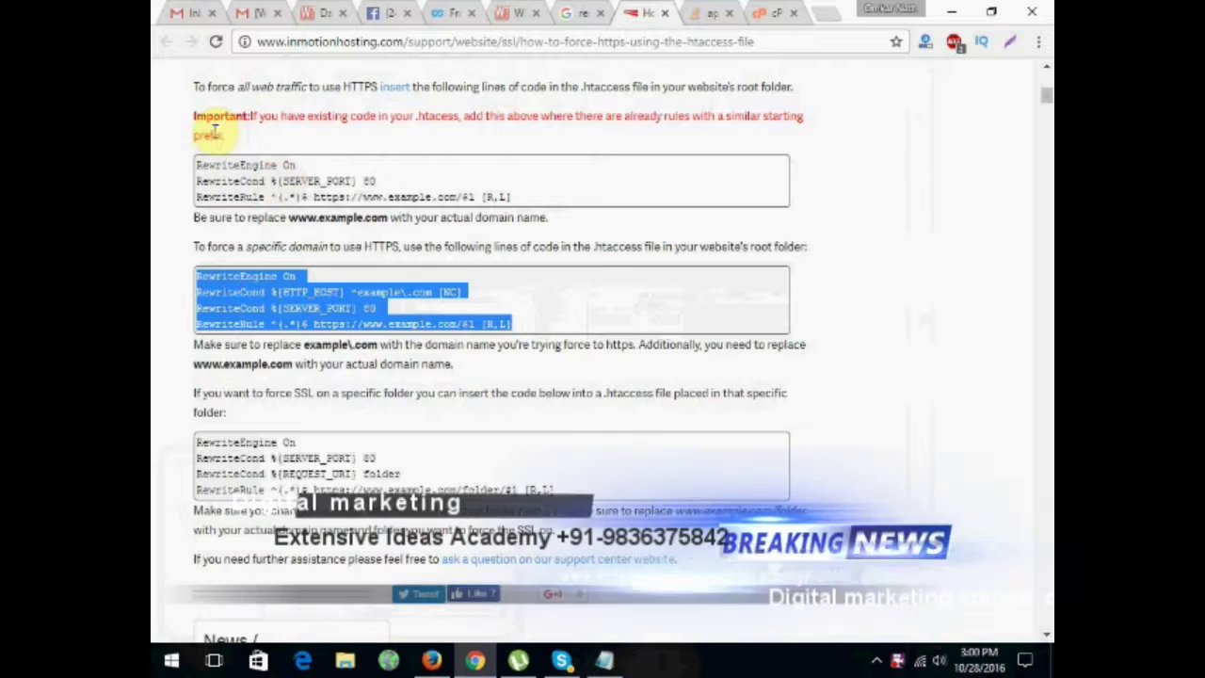
pyautogui.moveTo(253, 112); pyautogui.dragTo(252, 134)
pyautogui.hotkey('ctrl', 'c')
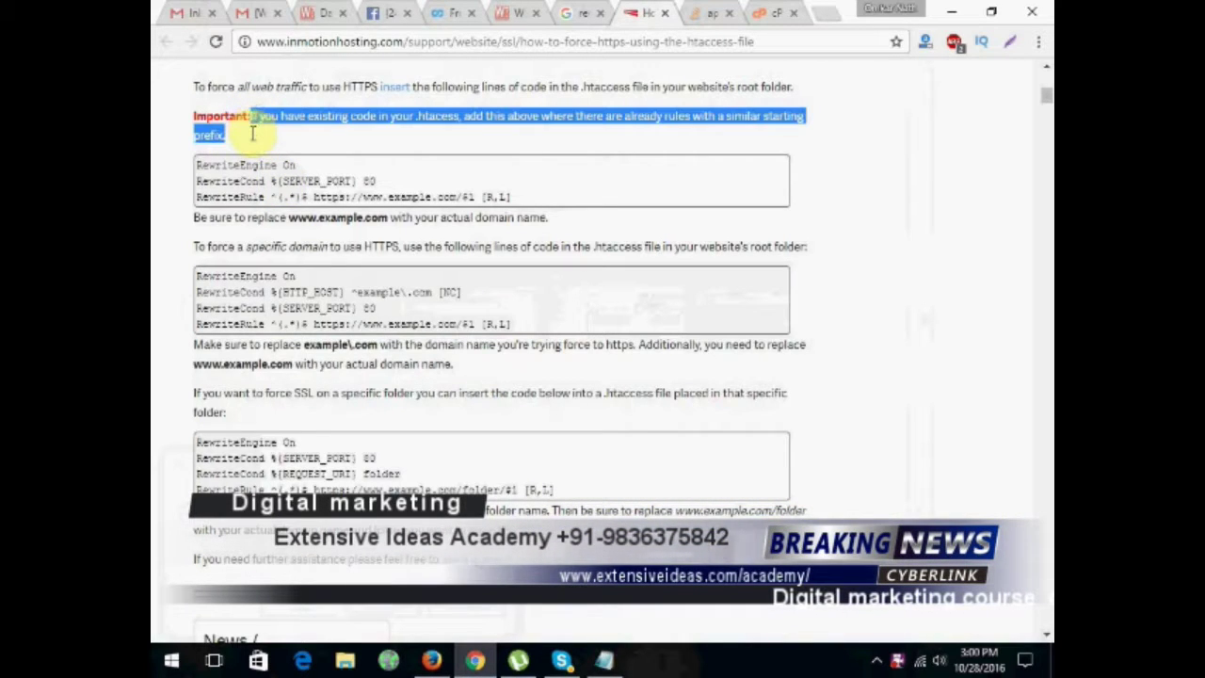
pyautogui.hotkey('alt', 'Tab')
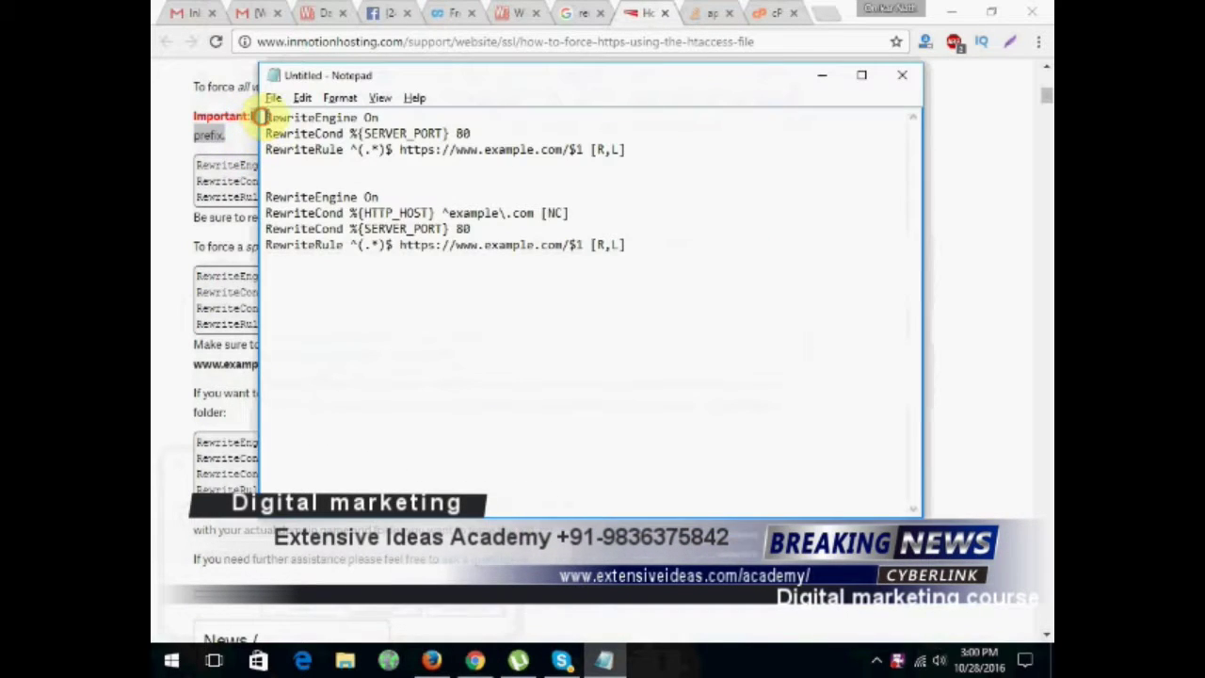
pyautogui.press('Return')
pyautogui.press('Return')
pyautogui.hotkey('ctrl', 'v')
# - Insert the specific-domain explanation between the two rule blocks and select the first three-line block
pyautogui.hotkey('alt', 'Tab')
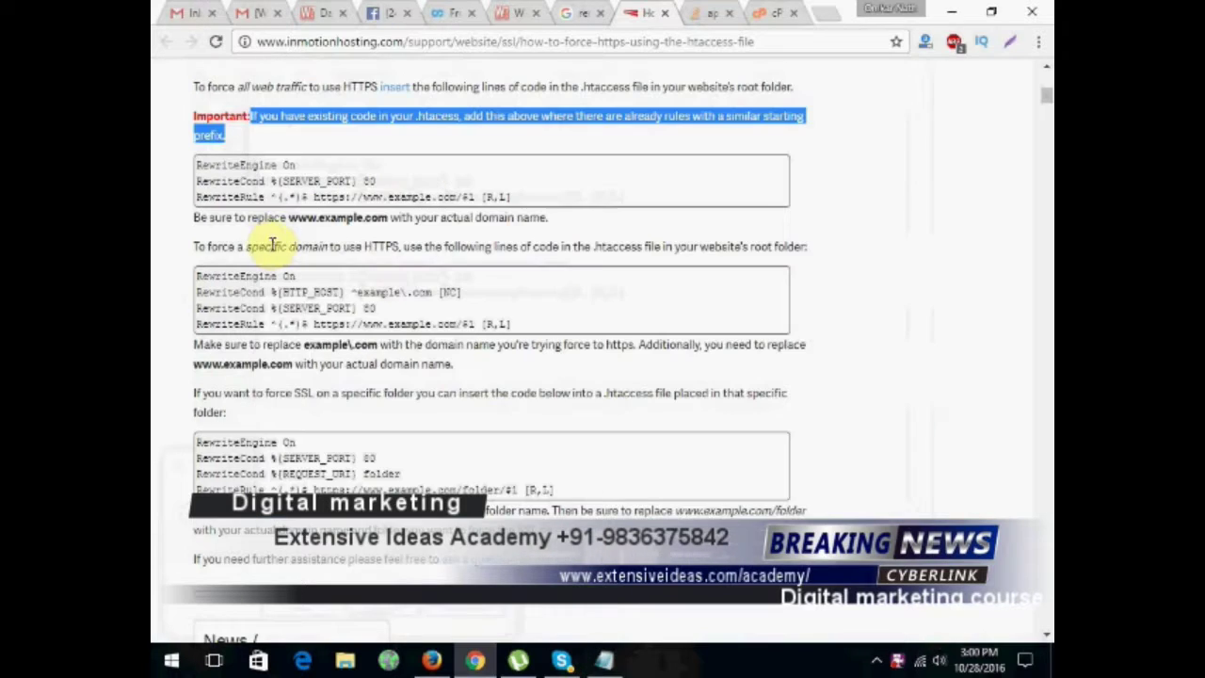
pyautogui.moveTo(198, 248); pyautogui.dragTo(809, 249)
pyautogui.hotkey('ctrl', 'c')
pyautogui.hotkey('alt', 'Tab')
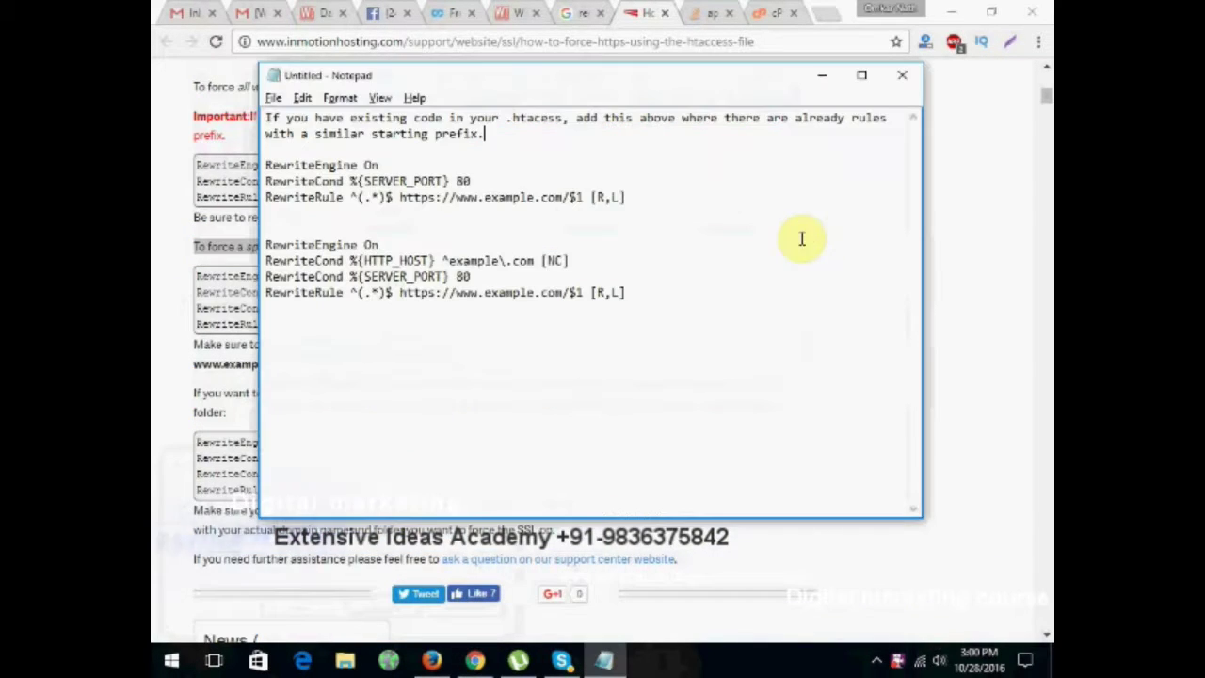
pyautogui.click(708, 222)
pyautogui.hotkey('ctrl', 'v')
pyautogui.press('Return')
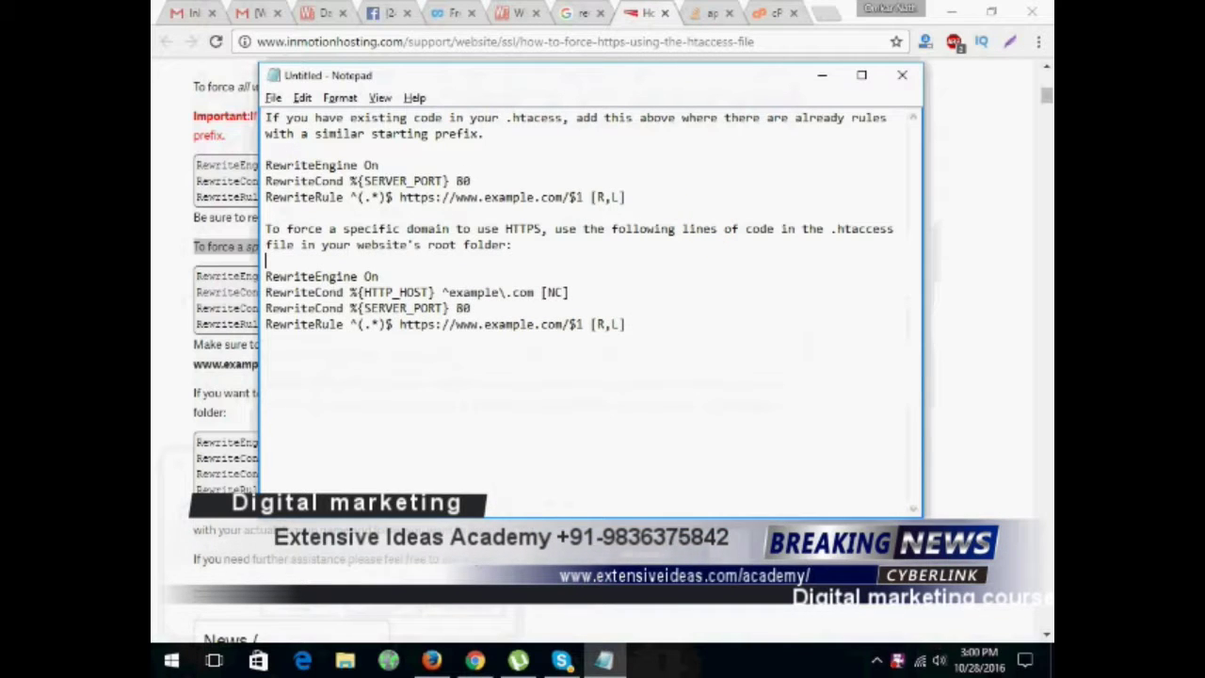
pyautogui.moveTo(665, 194); pyautogui.dragTo(253, 169)
pyautogui.hotkey('ctrl', 'c')
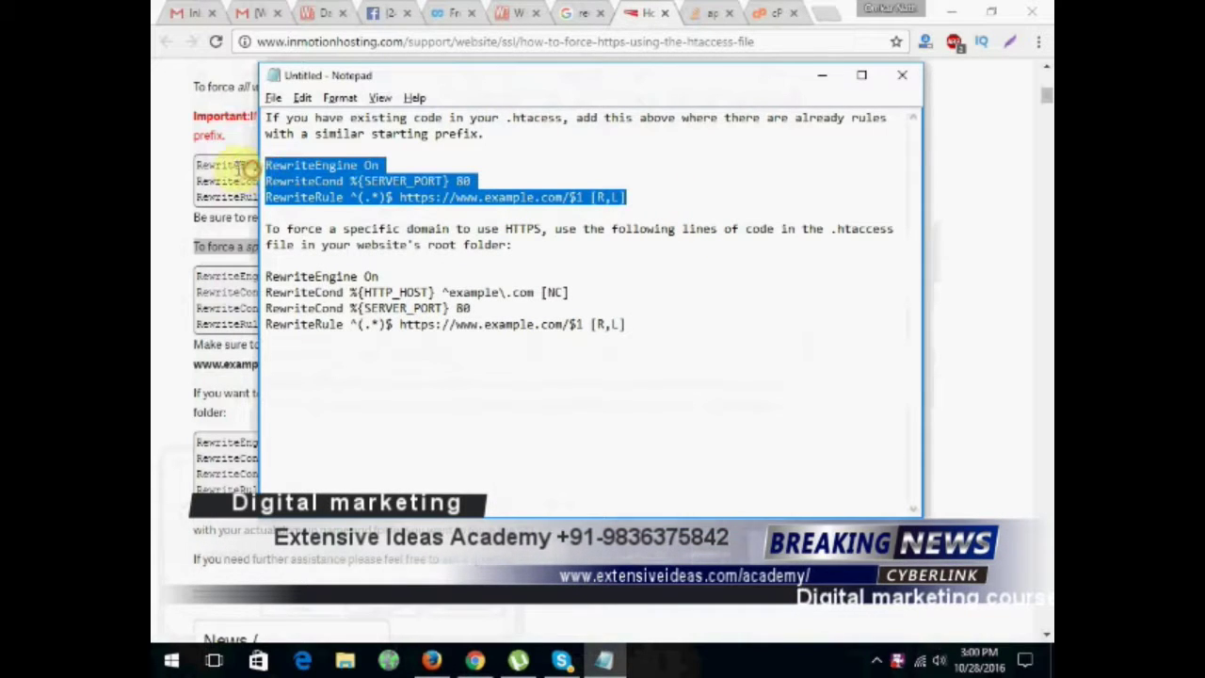
# - Open File Manager at the Web Root and open .htaccess in the text editor
pyautogui.click(777, 13)
pyautogui.scroll(-4, 479, 412)
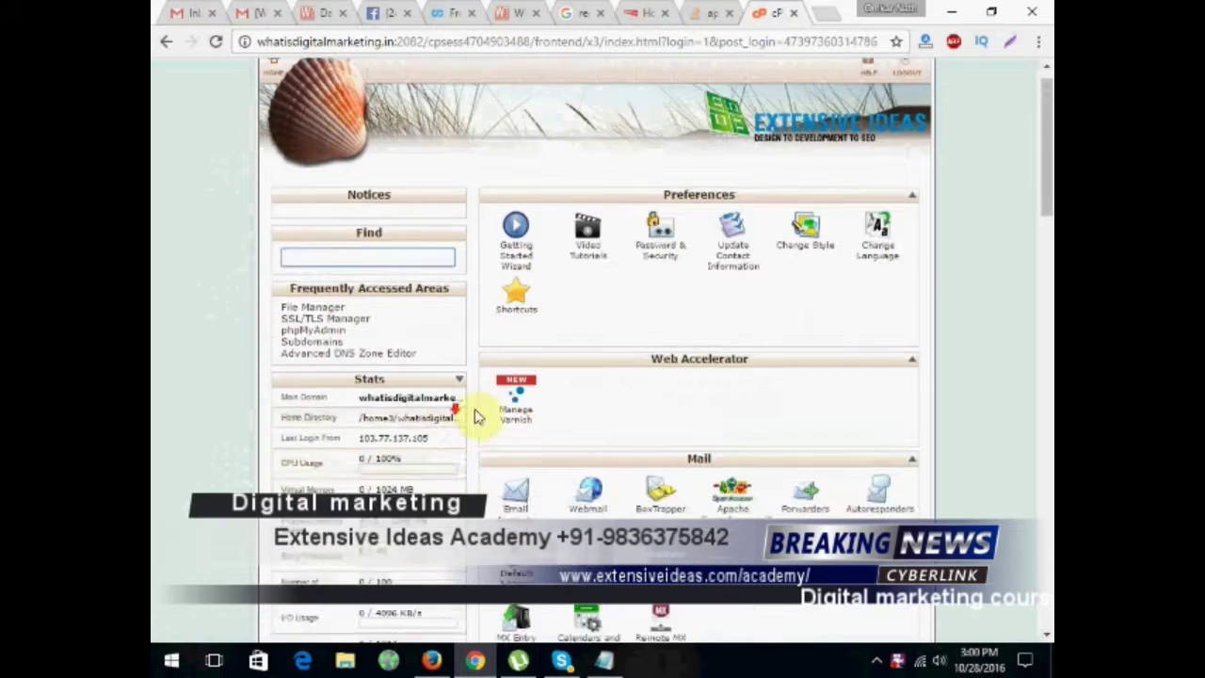
pyautogui.click(649, 532)
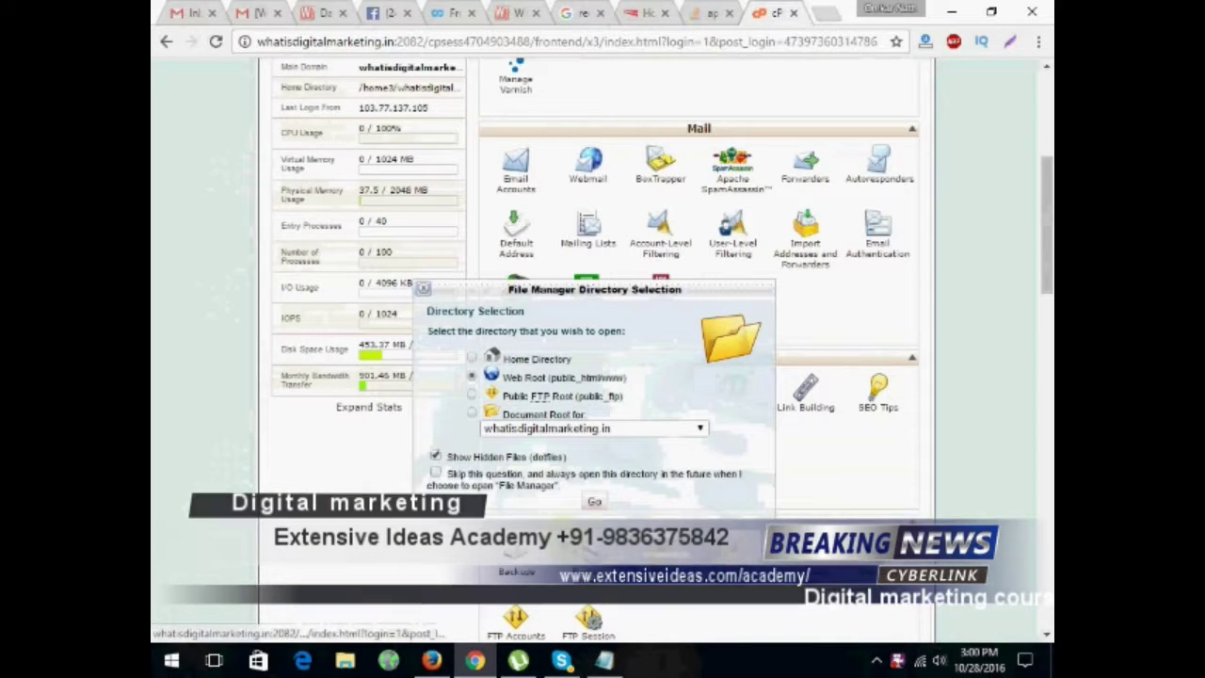
pyautogui.click(602, 505)
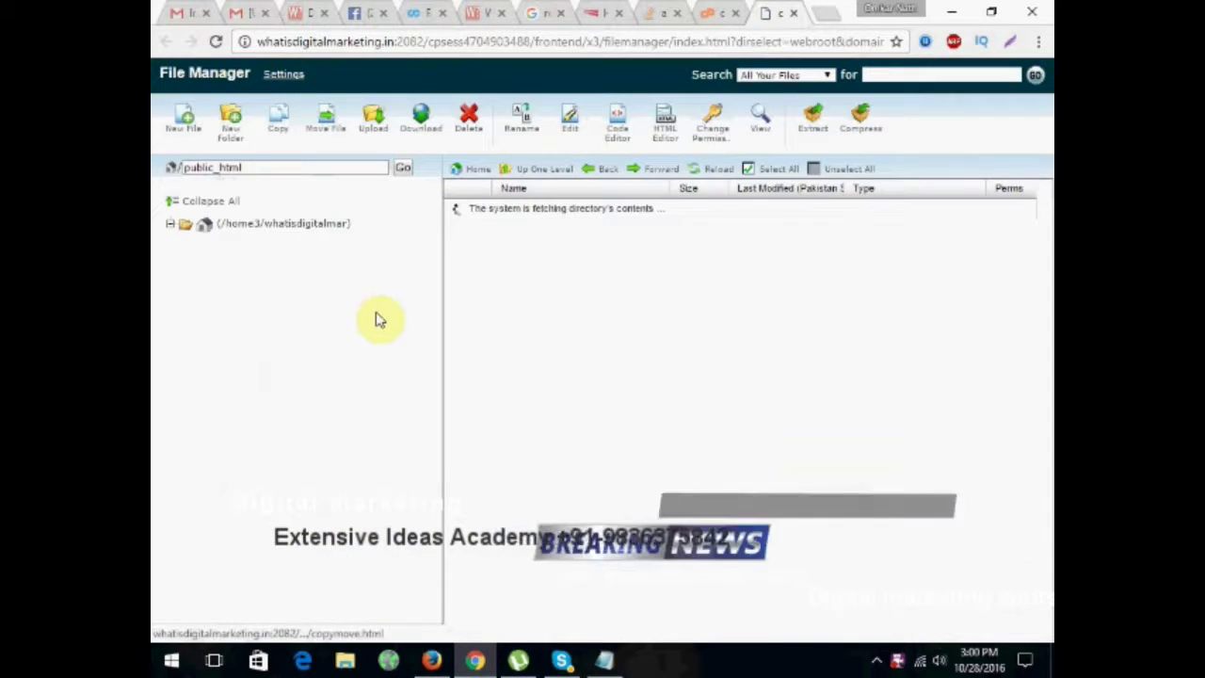
pyautogui.scroll(-5, 744, 376)
pyautogui.scroll(-1, 509, 506)
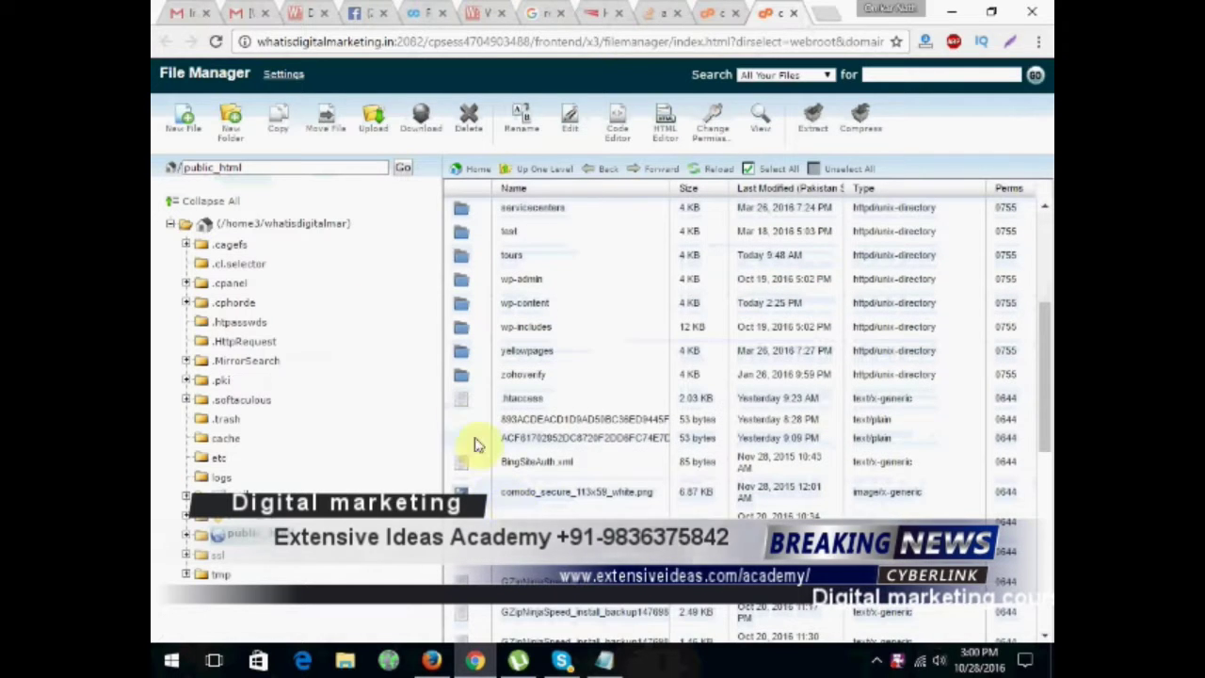
pyautogui.rightClick(465, 399)
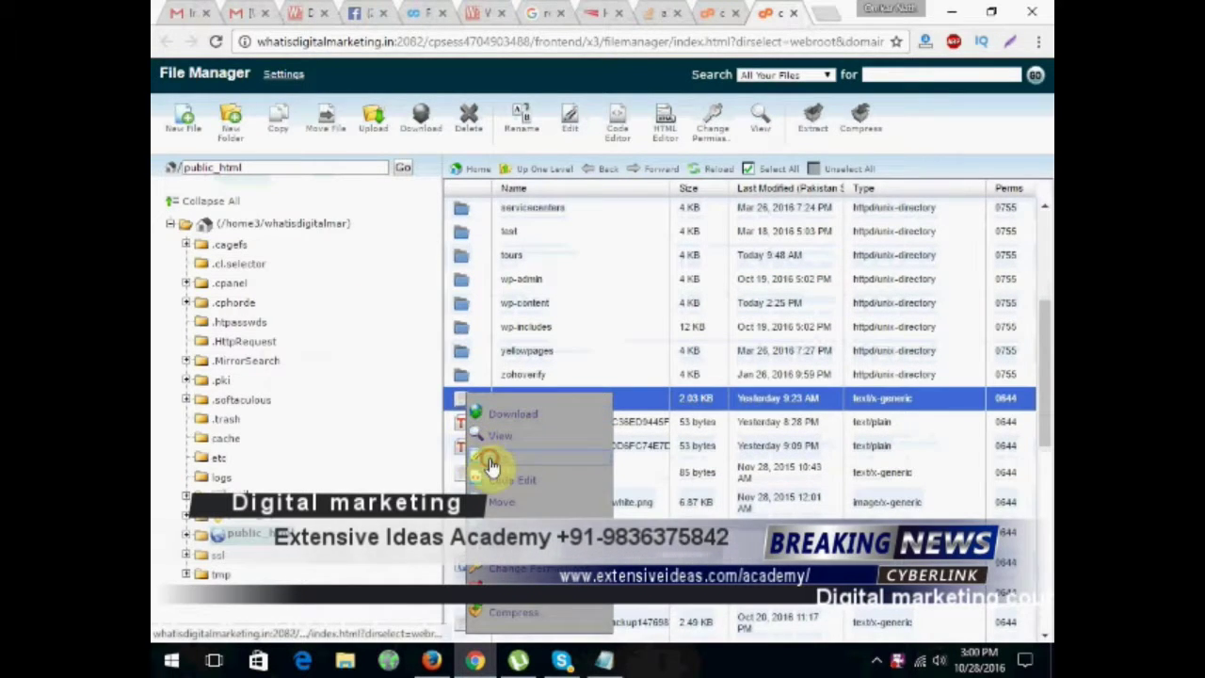
pyautogui.click(489, 463)
pyautogui.click(763, 489)
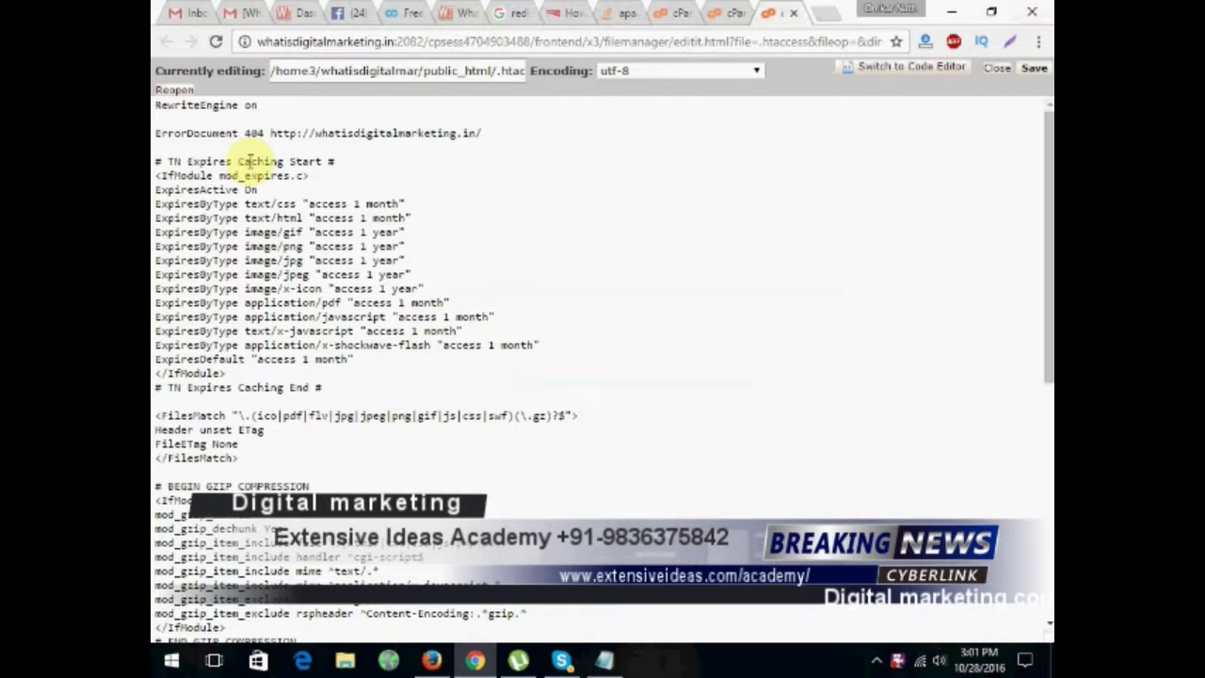
# - Paste the three-line all-traffic rewrite block below the ErrorDocument 404 line
pyautogui.click(484, 133)
pyautogui.press('Return')
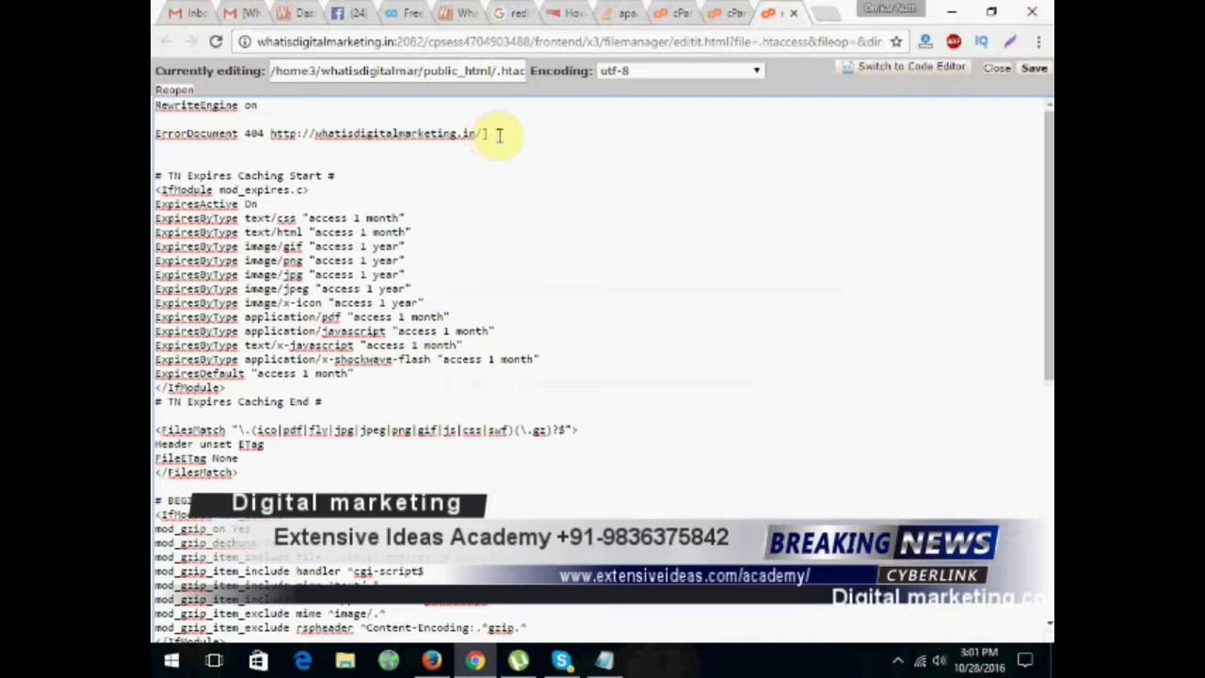
pyautogui.press('BackSpace')
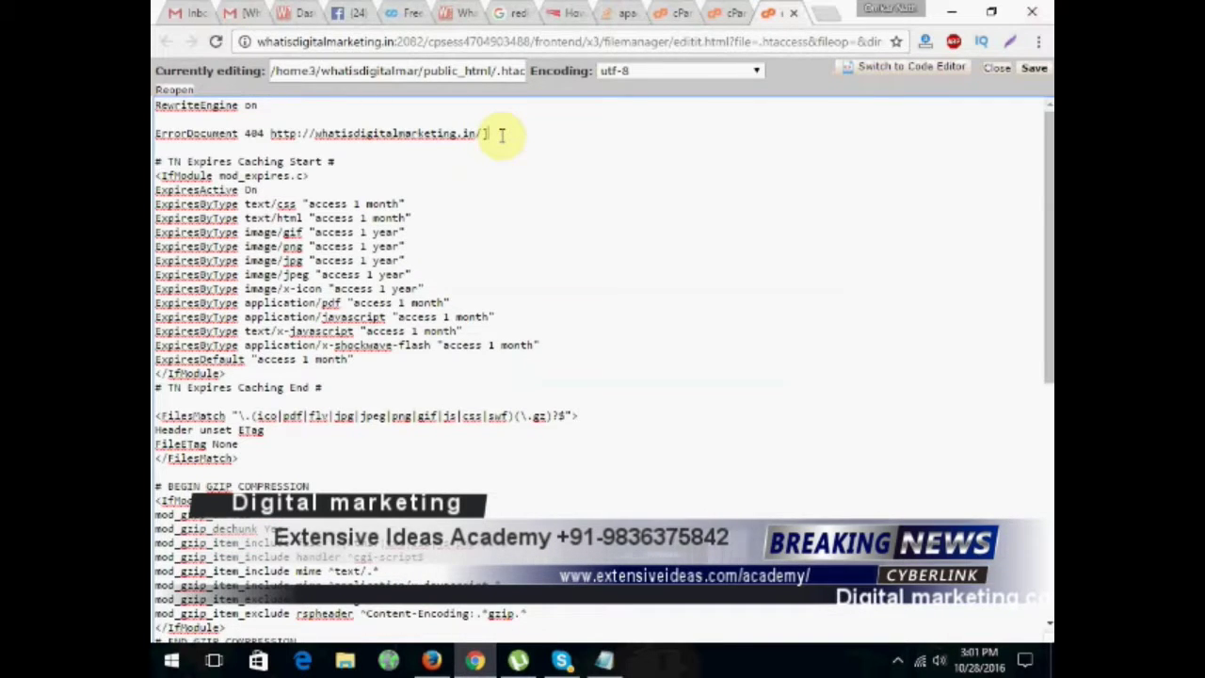
pyautogui.press('Return')
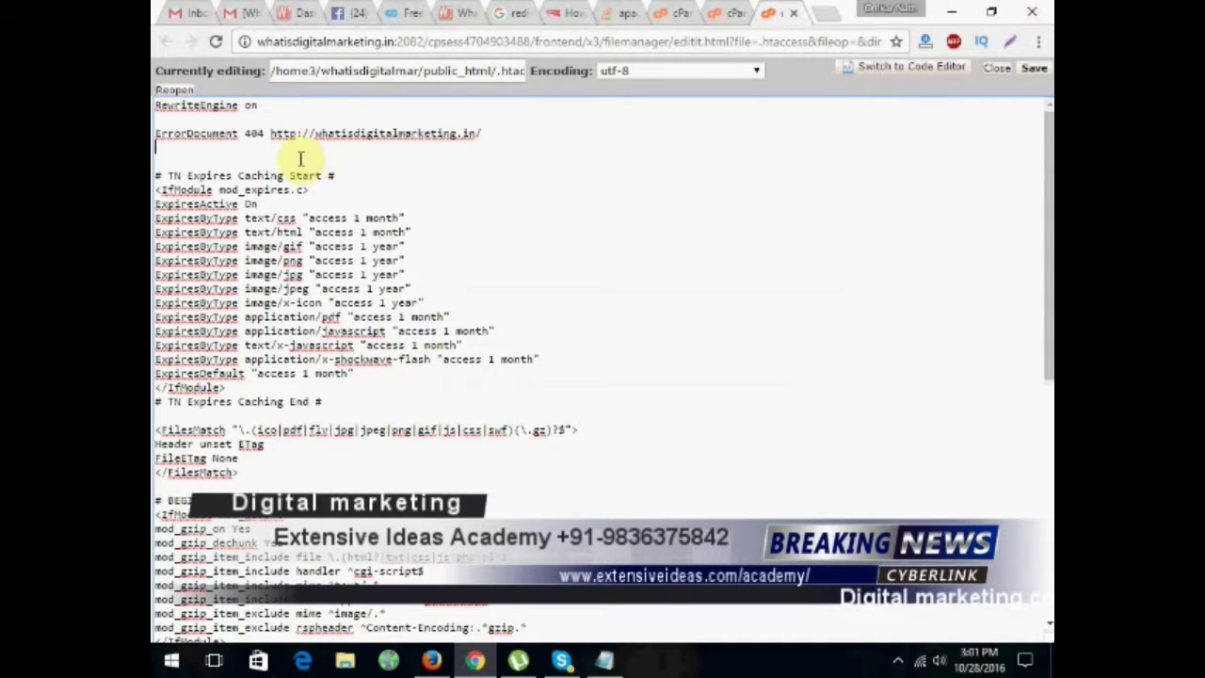
pyautogui.press('Return')
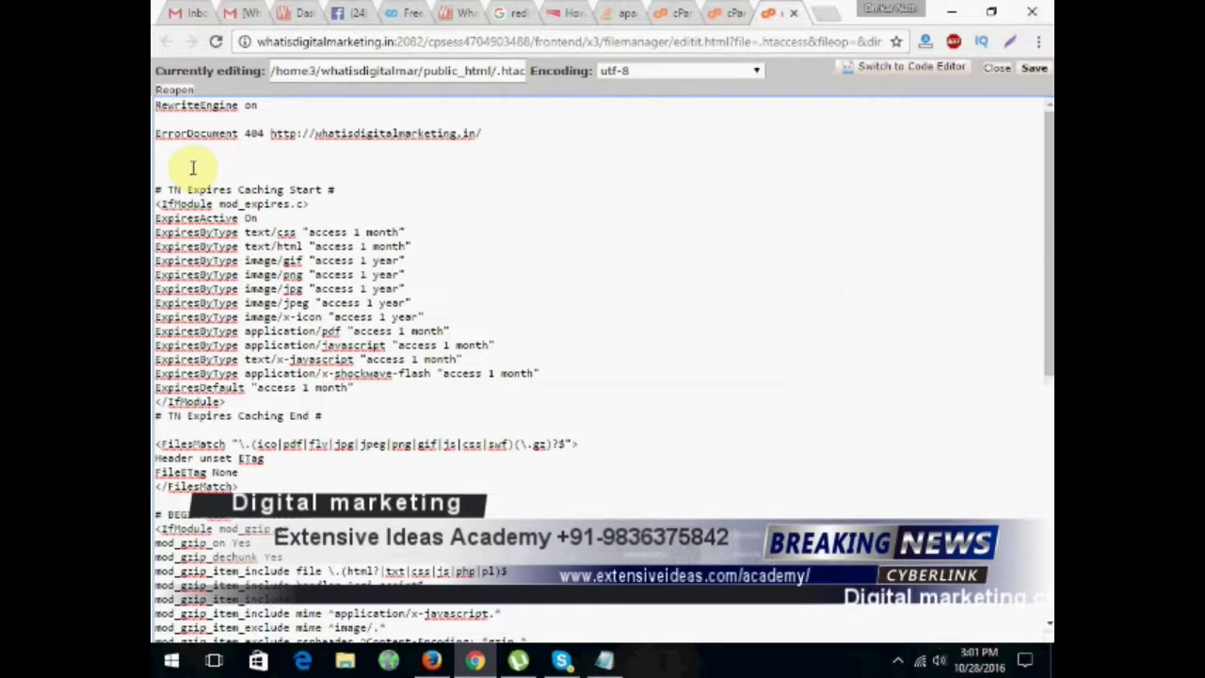
pyautogui.hotkey('ctrl', 'v')
pyautogui.click(481, 133)
pyautogui.press('Return')
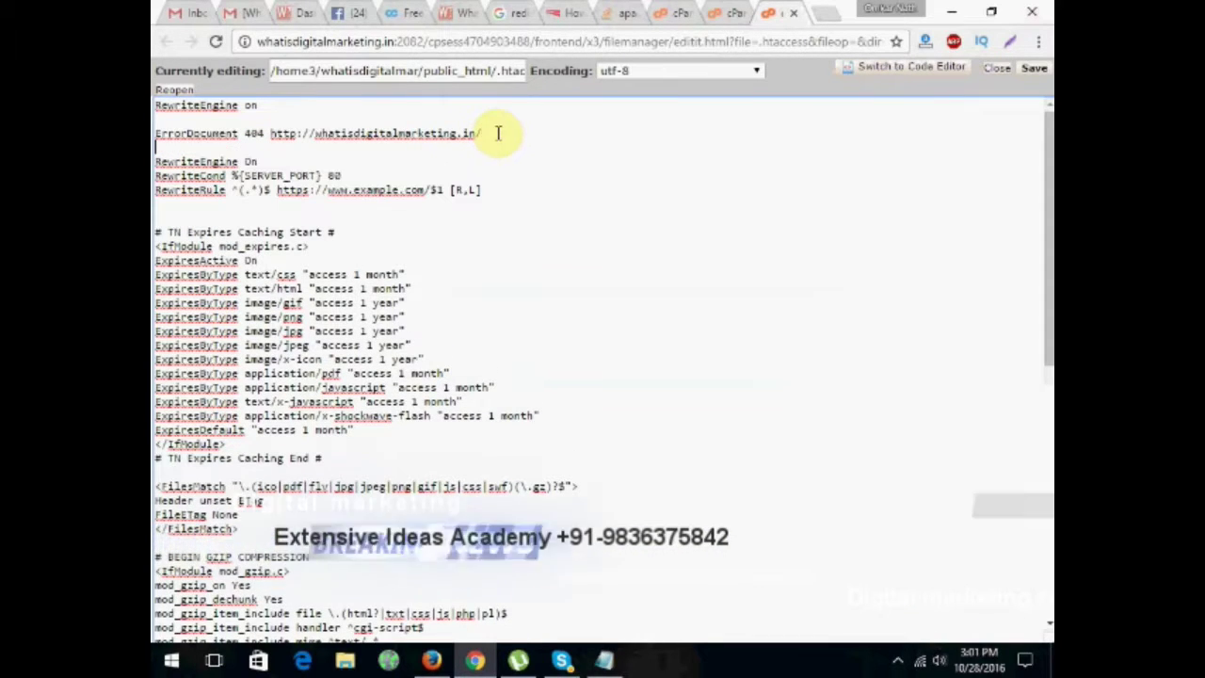
# - Copy the four-line domain-specific redirect block from Notepad
pyautogui.hotkey('alt', 'Tab')
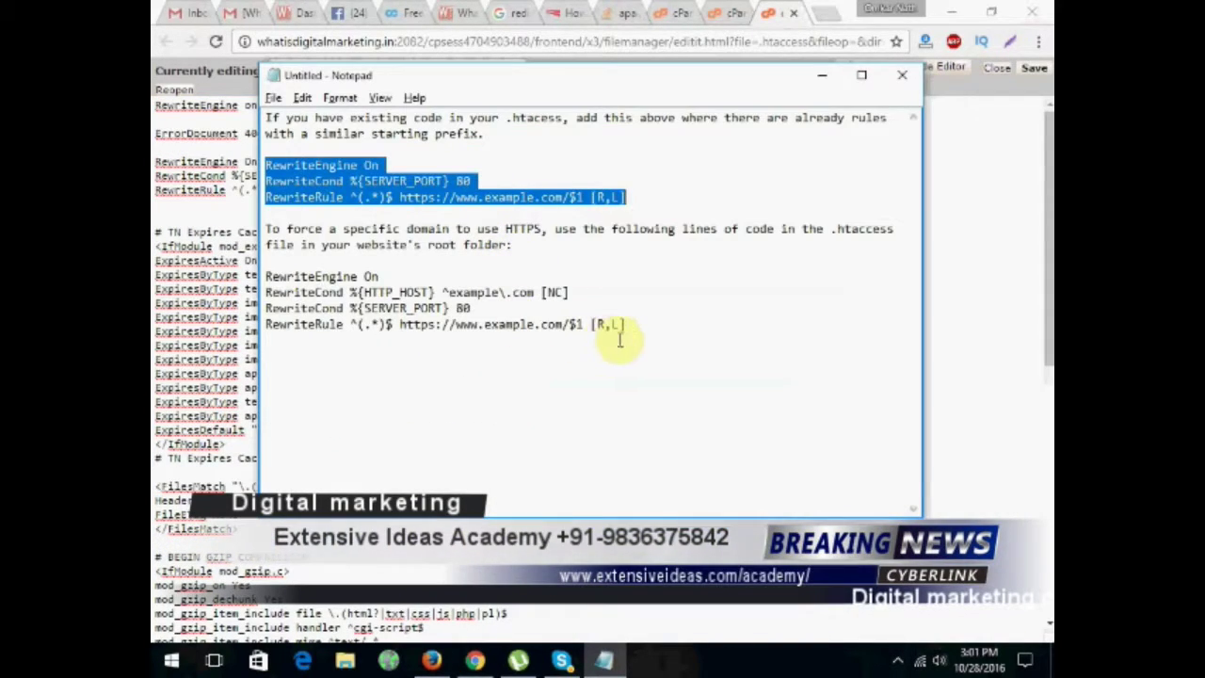
pyautogui.moveTo(625, 324); pyautogui.dragTo(240, 268)
pyautogui.hotkey('ctrl', 'c')
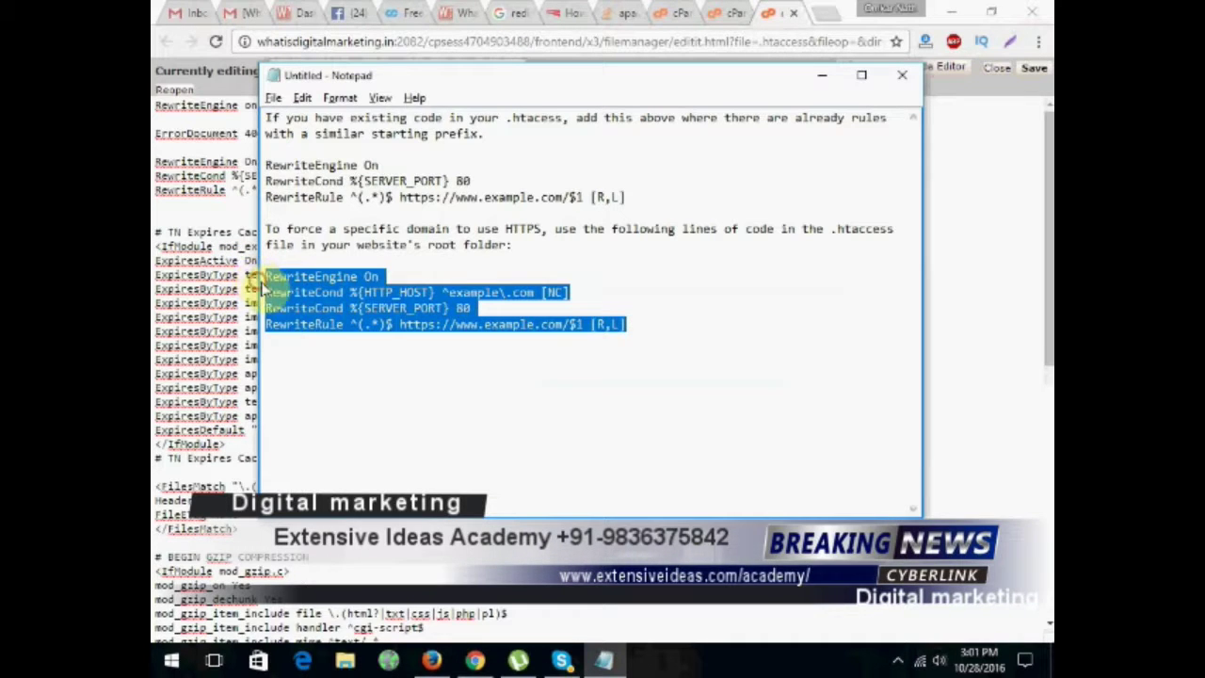
pyautogui.hotkey('alt', 'Tab')
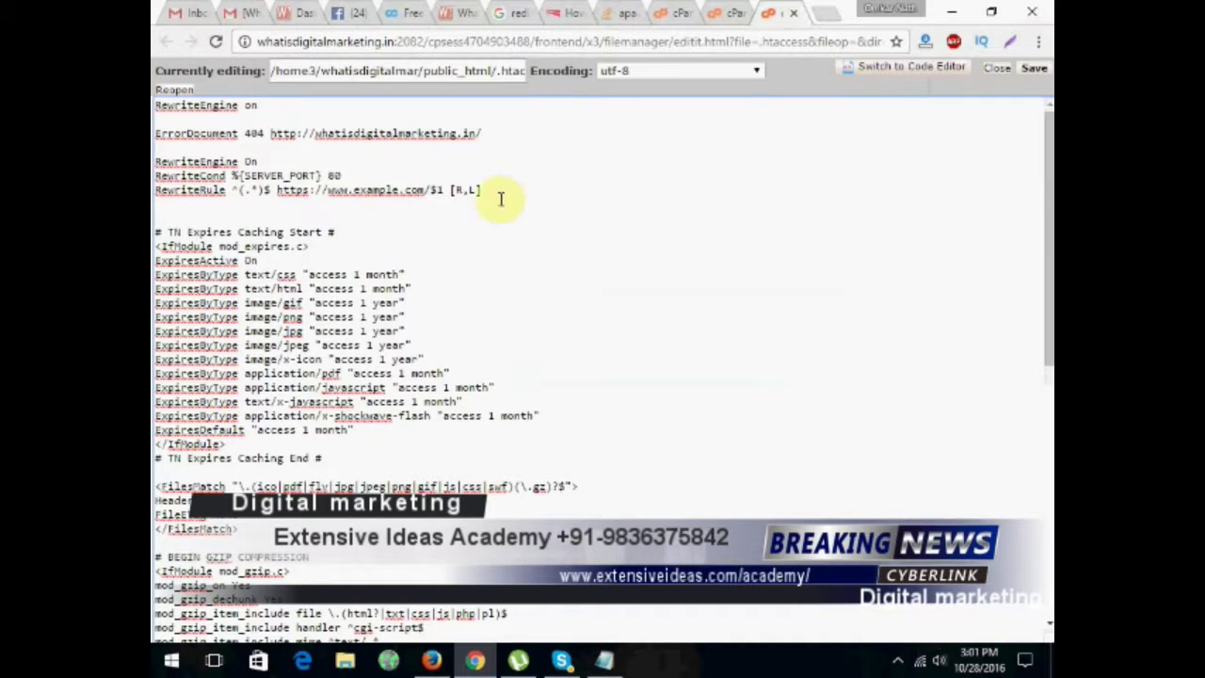
# - Paste the domain whatisdigitalmarketing.in over example.com in the RewriteRule lines
pyautogui.click(498, 191)
pyautogui.press('Return')
pyautogui.press('Return')
pyautogui.hotkey('ctrl', 'v')
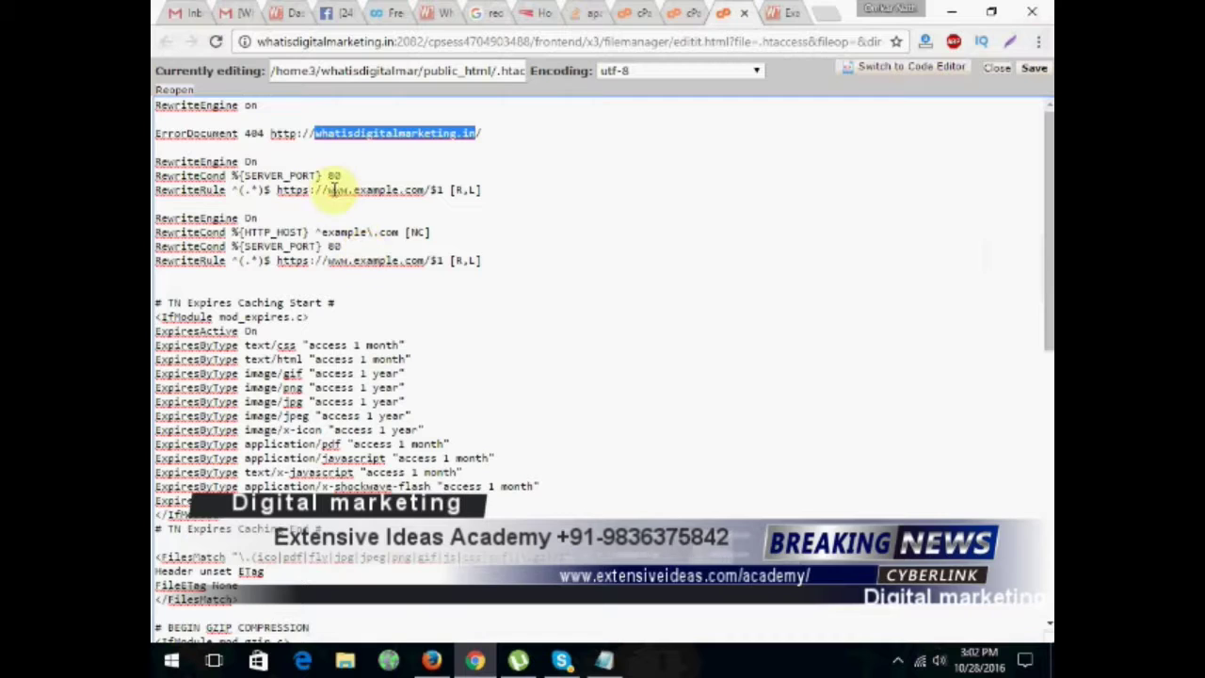
pyautogui.moveTo(353, 189); pyautogui.dragTo(429, 187)
pyautogui.write('whatisdigitalmarketing.in')
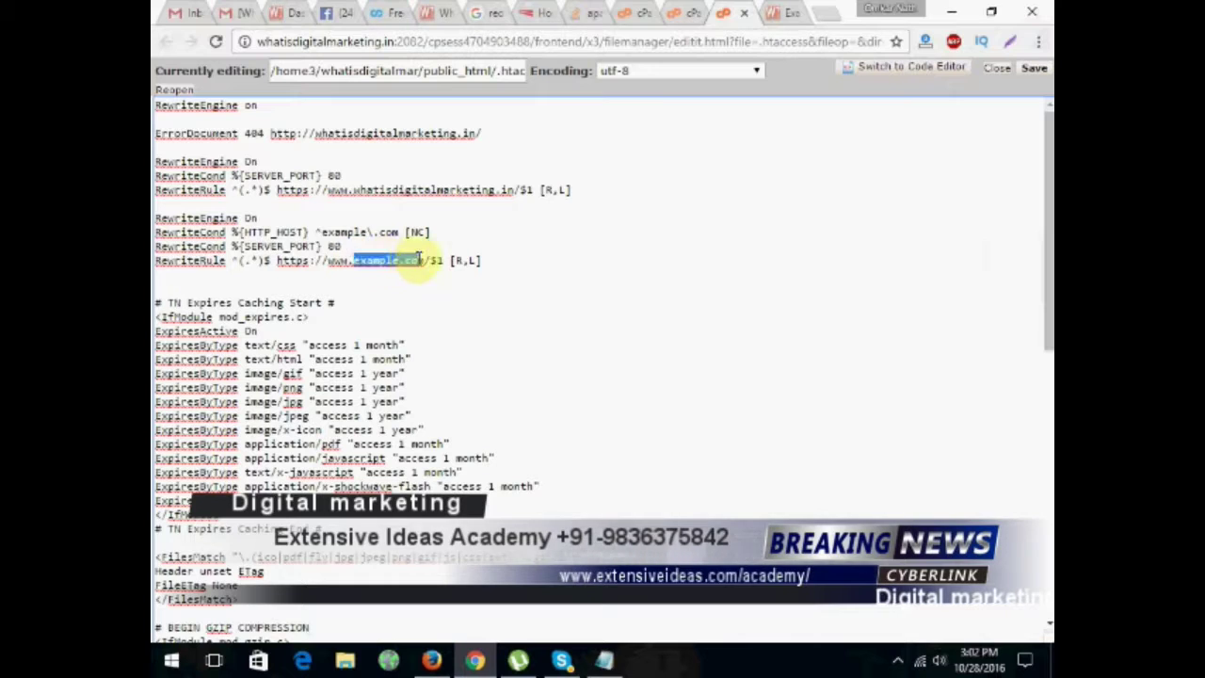
pyautogui.write('whatisdigitalmarketing.in')
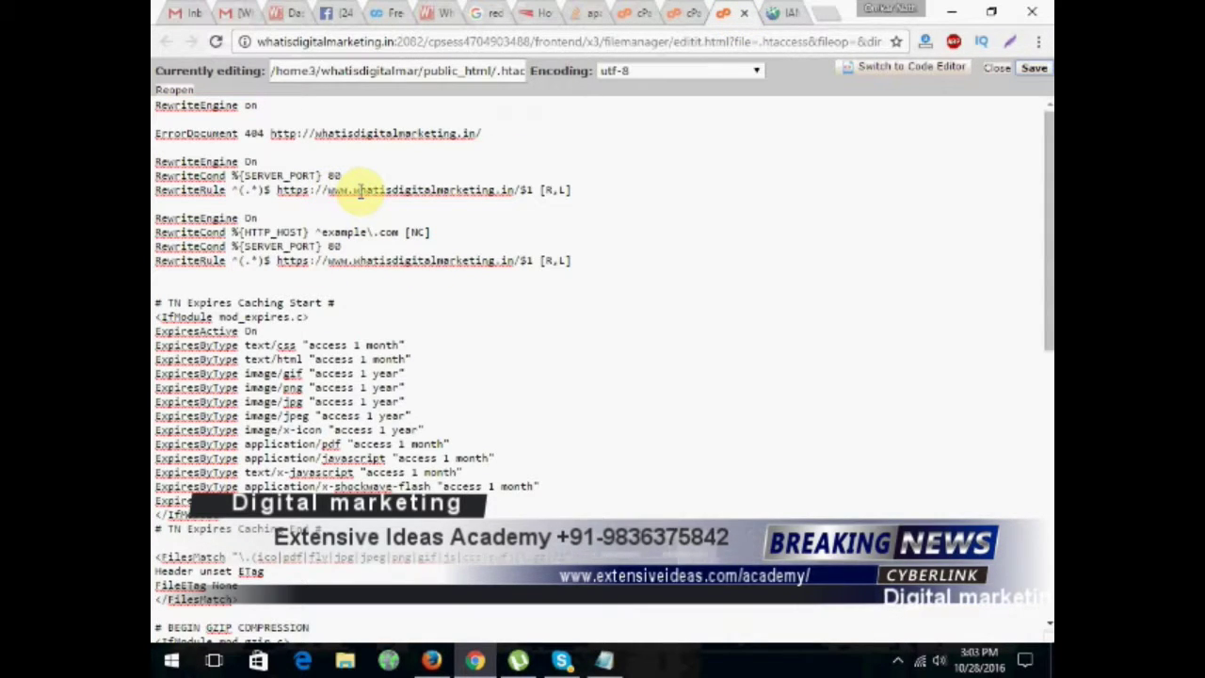
pyautogui.moveTo(354, 191); pyautogui.dragTo(513, 189)
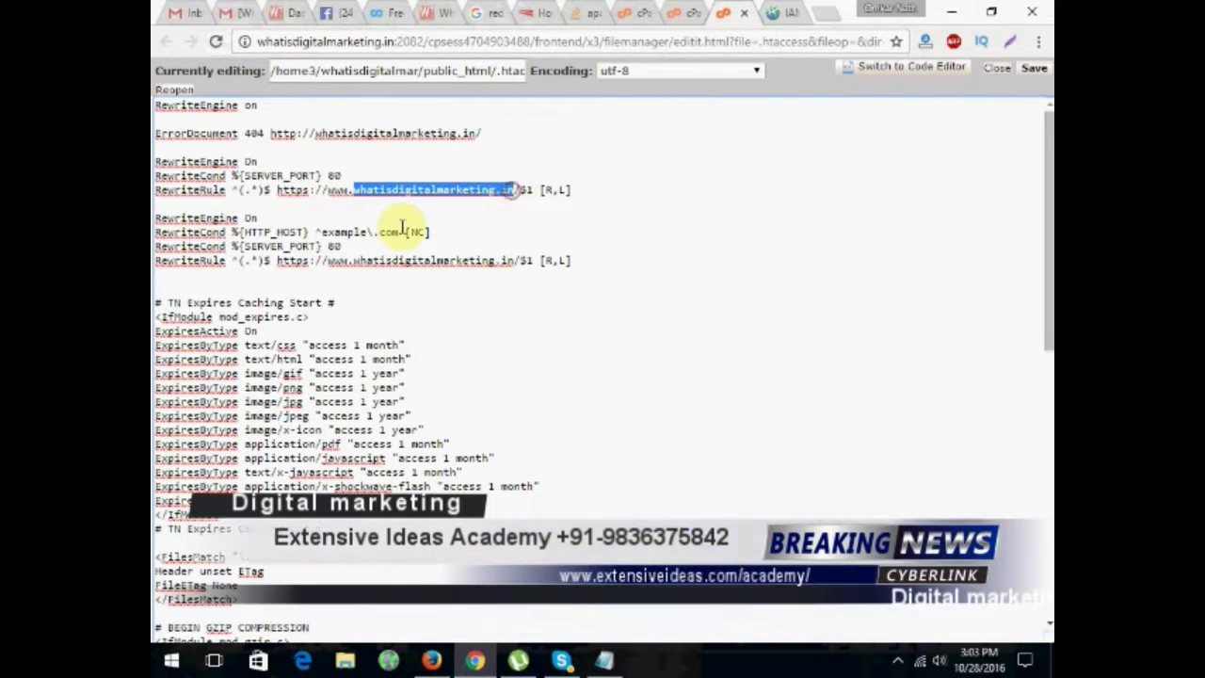
# - Replace example on the HTTP_HOST line with whatisdigitalmarketing and change .com to .in
pyautogui.click(319, 233)
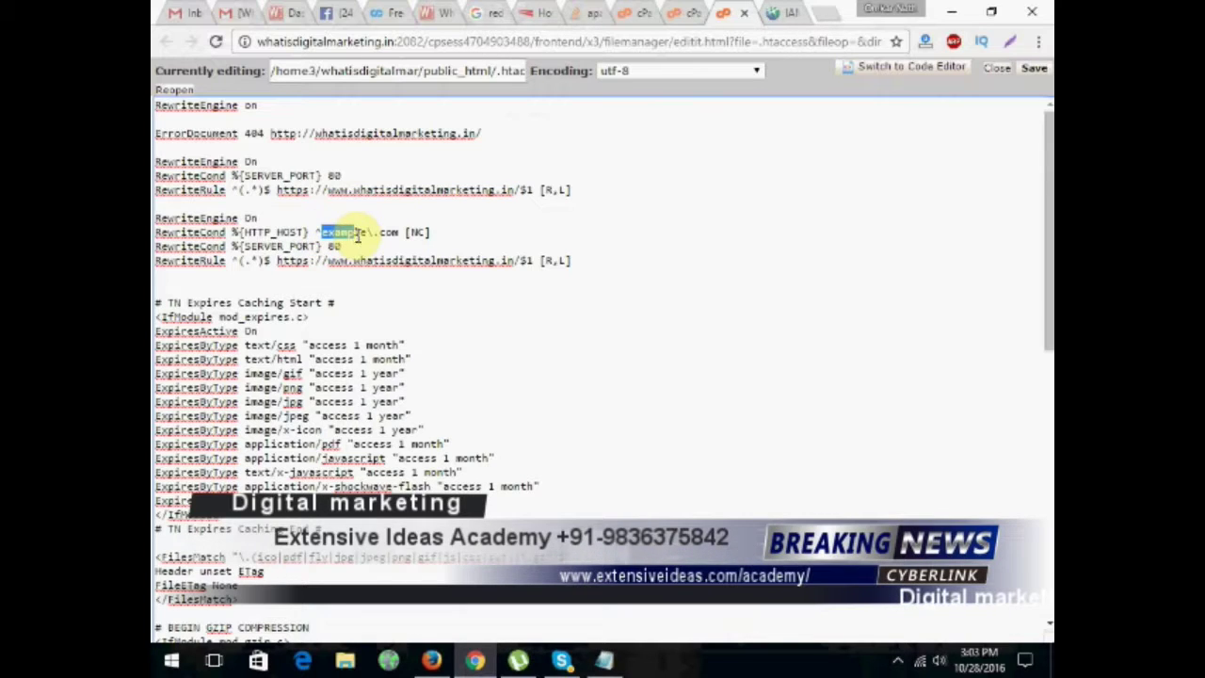
pyautogui.moveTo(379, 231); pyautogui.dragTo(459, 226)
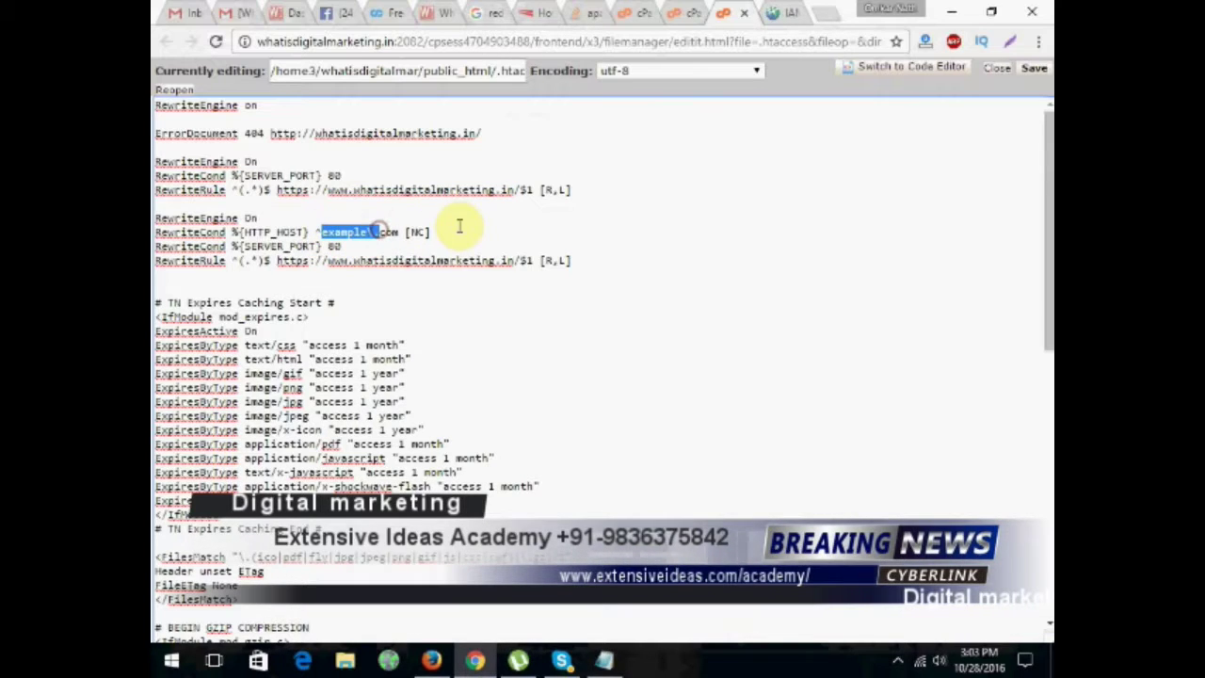
pyautogui.moveTo(496, 189); pyautogui.dragTo(354, 192)
pyautogui.hotkey('ctrl', 'c')
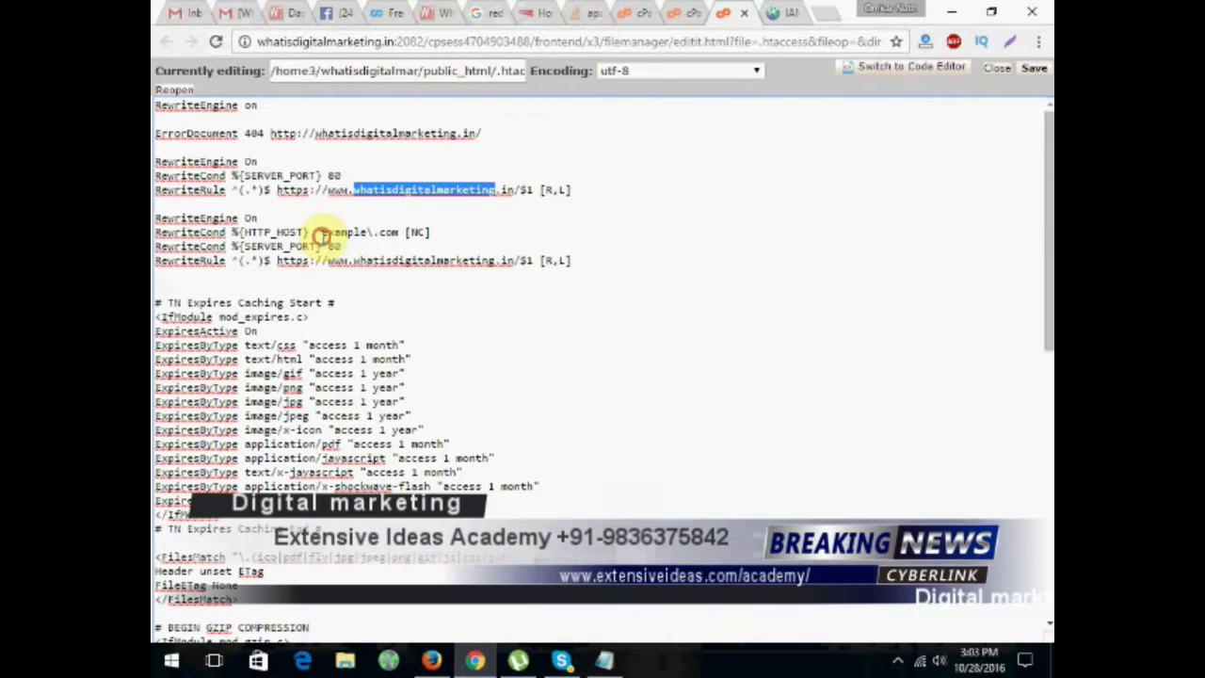
pyautogui.moveTo(321, 234); pyautogui.dragTo(361, 236)
pyautogui.hotkey('ctrl', 'v')
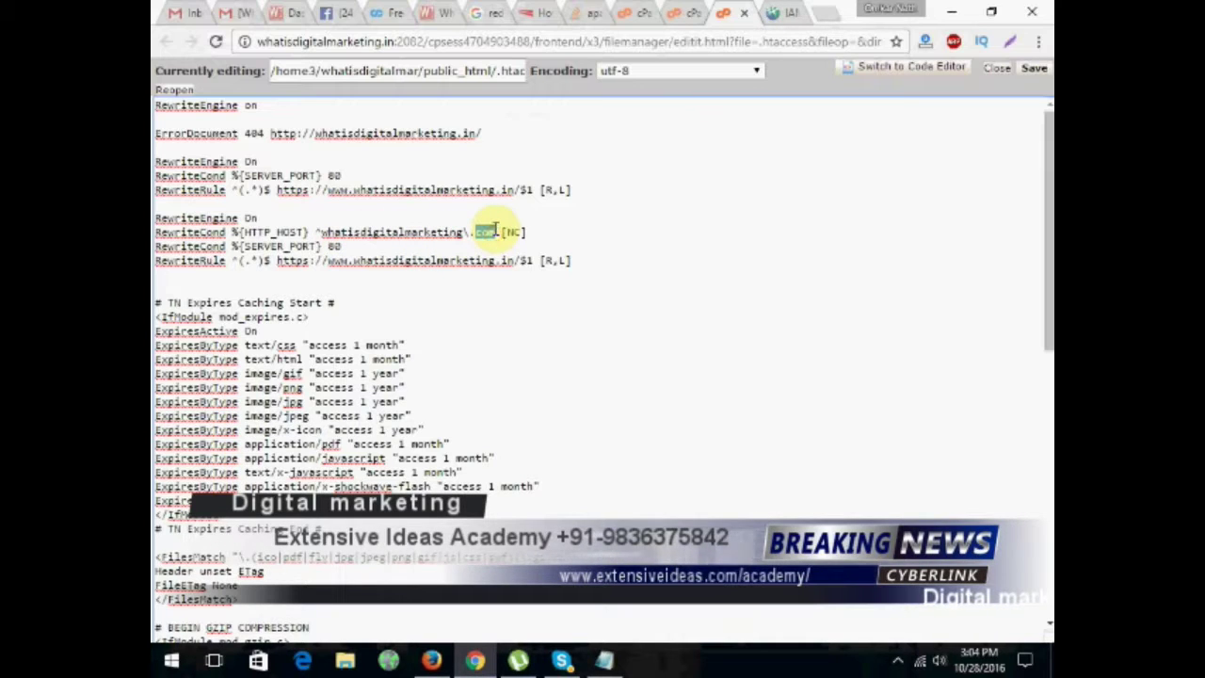
pyautogui.write('n')
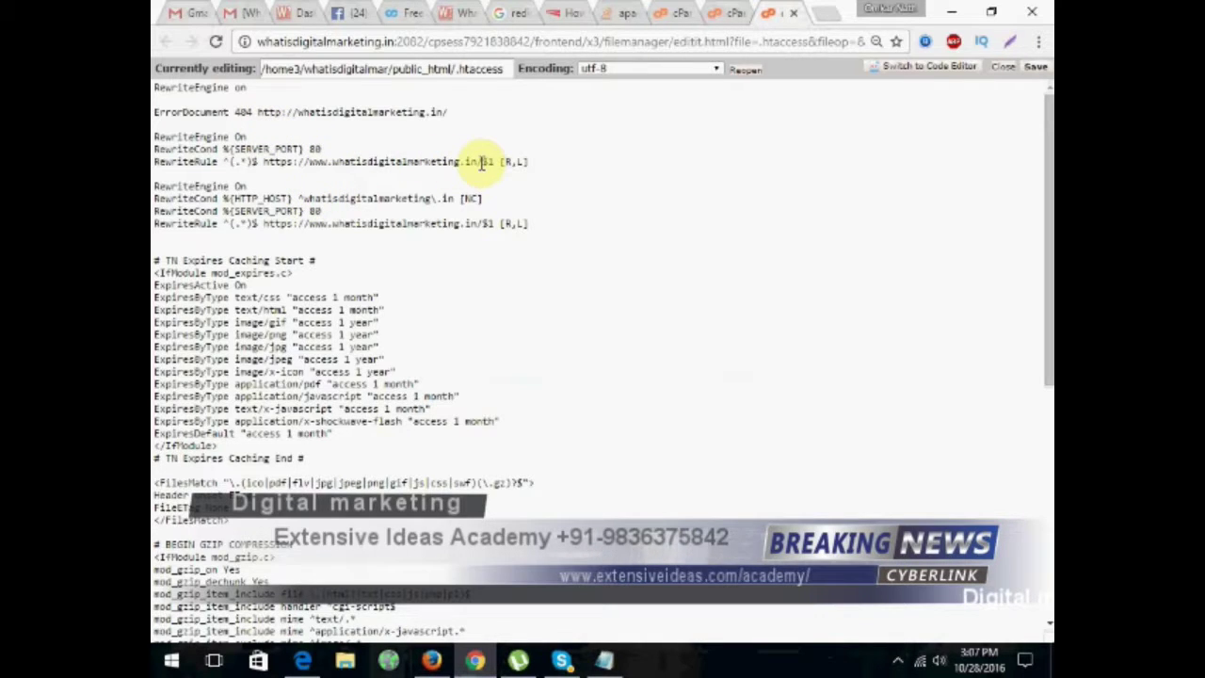
pyautogui.moveTo(476, 161); pyautogui.dragTo(333, 167)
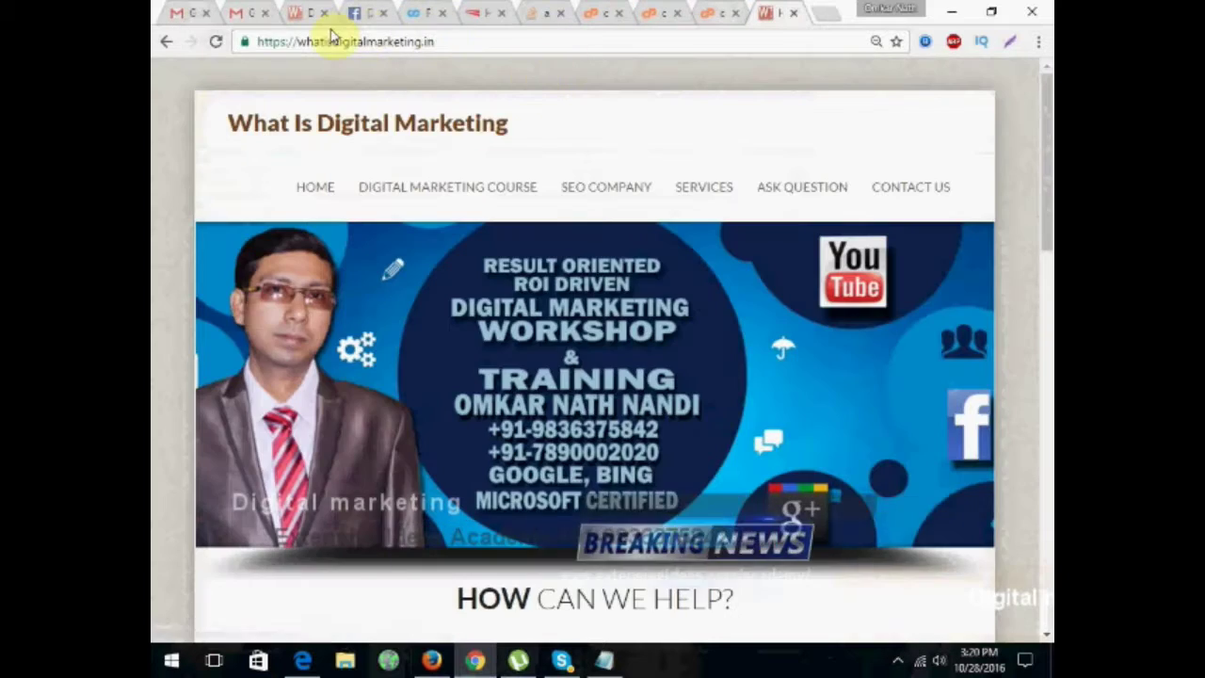
# - Switch to the WordPress dashboard tab and log back in to the admin area over HTTPS
pyautogui.click(315, 17)
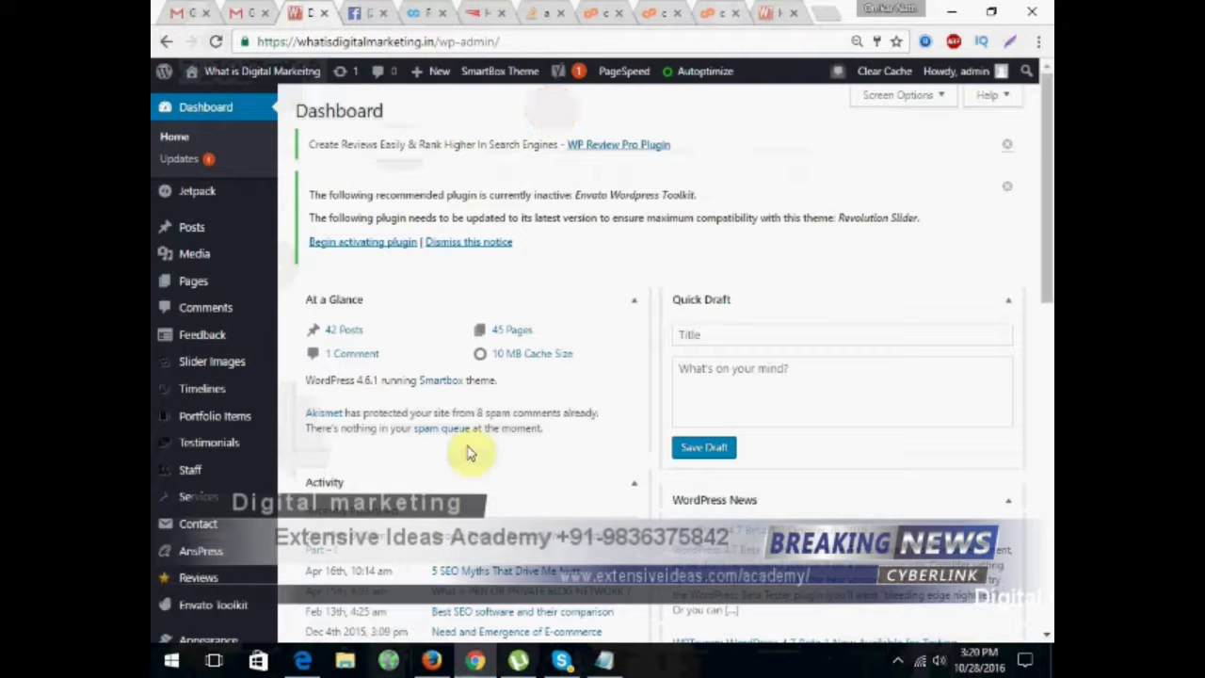
pyautogui.scroll(-2, 192, 550)
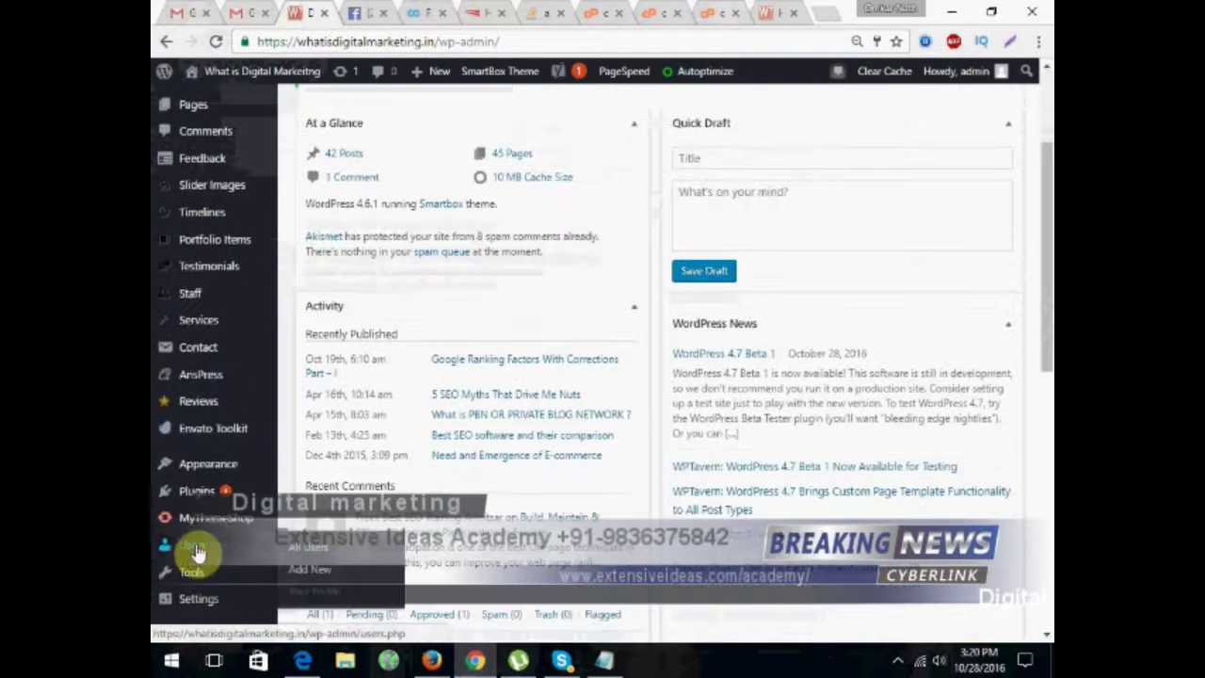
pyautogui.moveTo(197, 491)
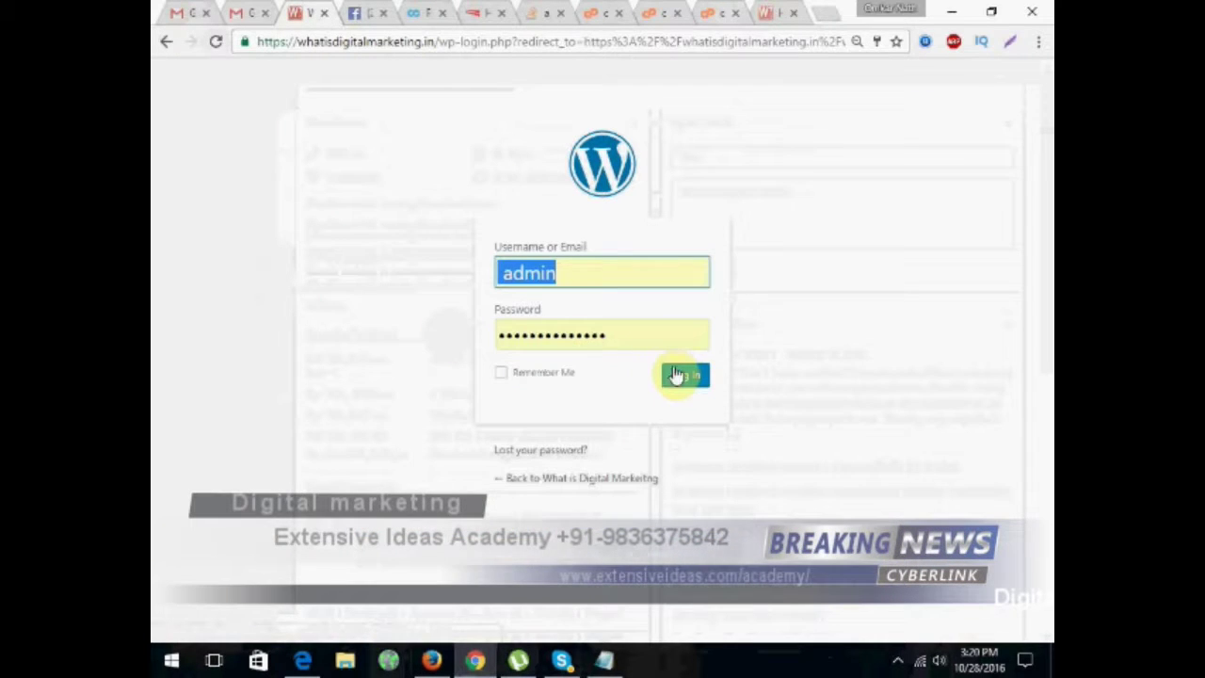
pyautogui.click(675, 374)
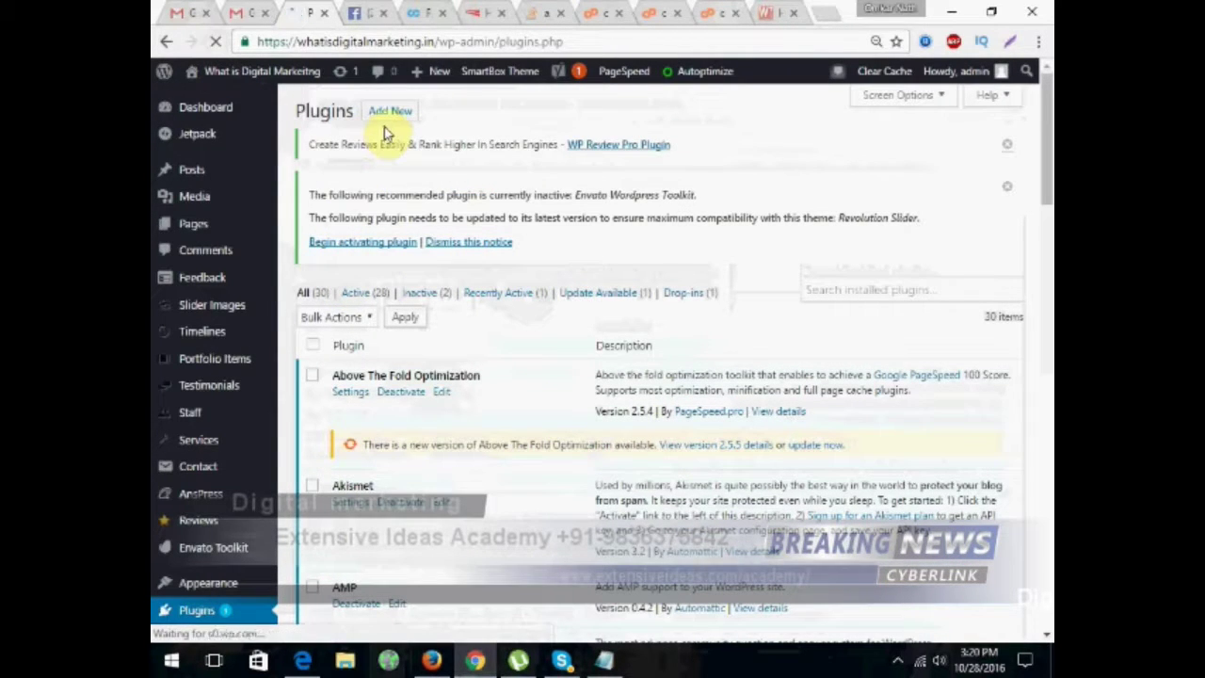
# - Scroll the plugins list down to Easy HTTPS (SSL) Redirection 1.5 and highlight its name
pyautogui.scroll(-2, 610, 355)
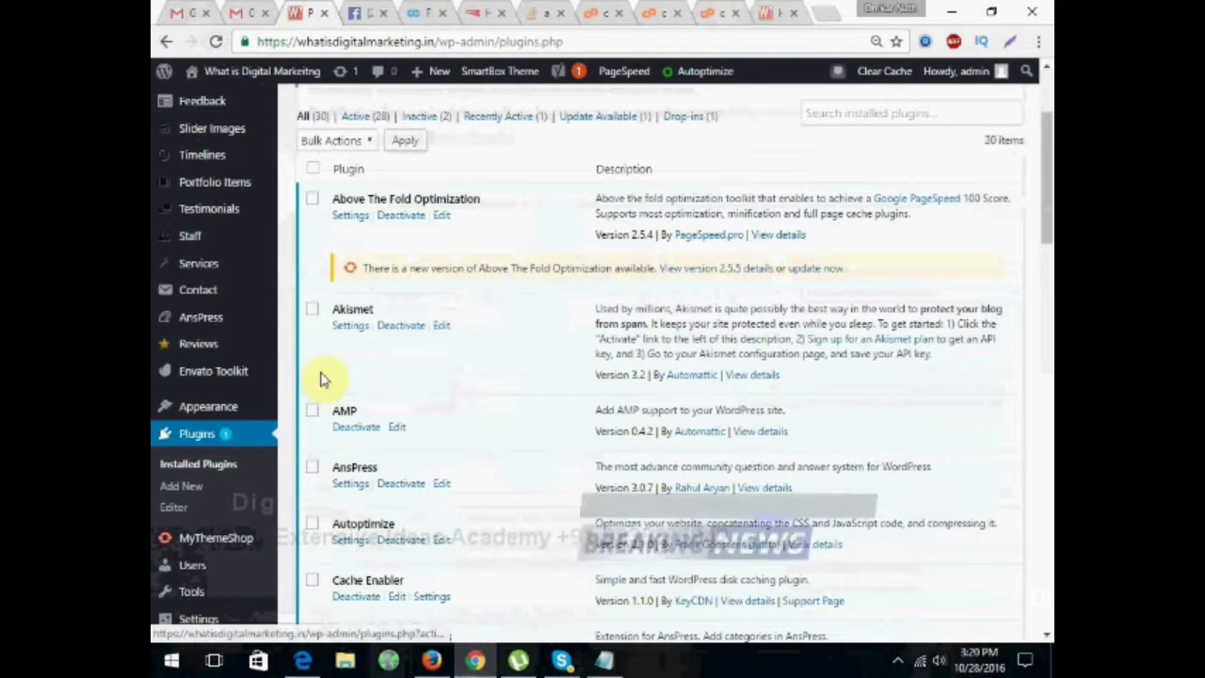
pyautogui.scroll(-3, 349, 461)
pyautogui.scroll(-2, 359, 463)
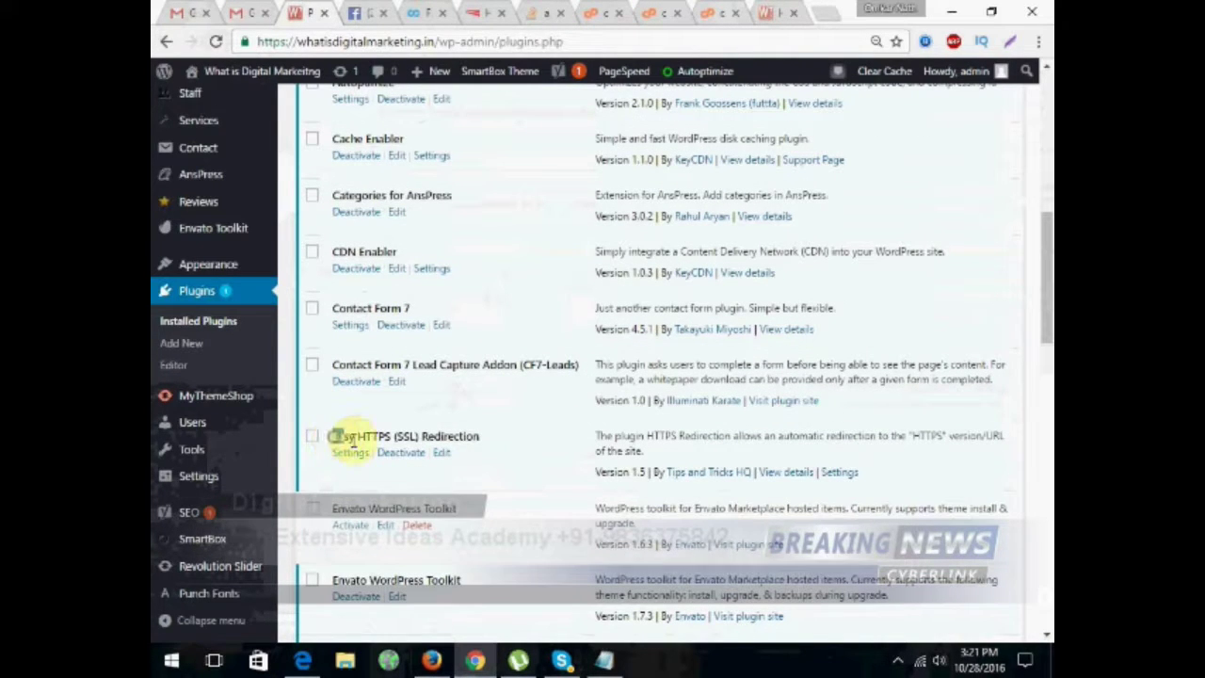
pyautogui.moveTo(332, 437); pyautogui.dragTo(489, 440)
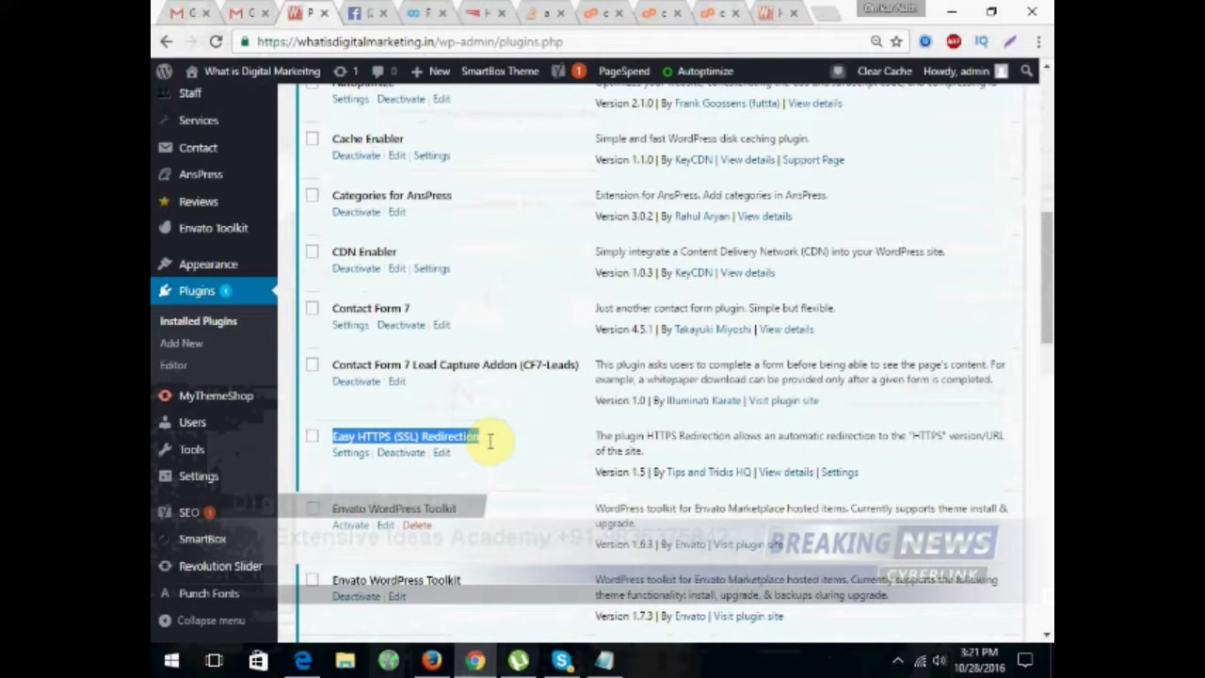